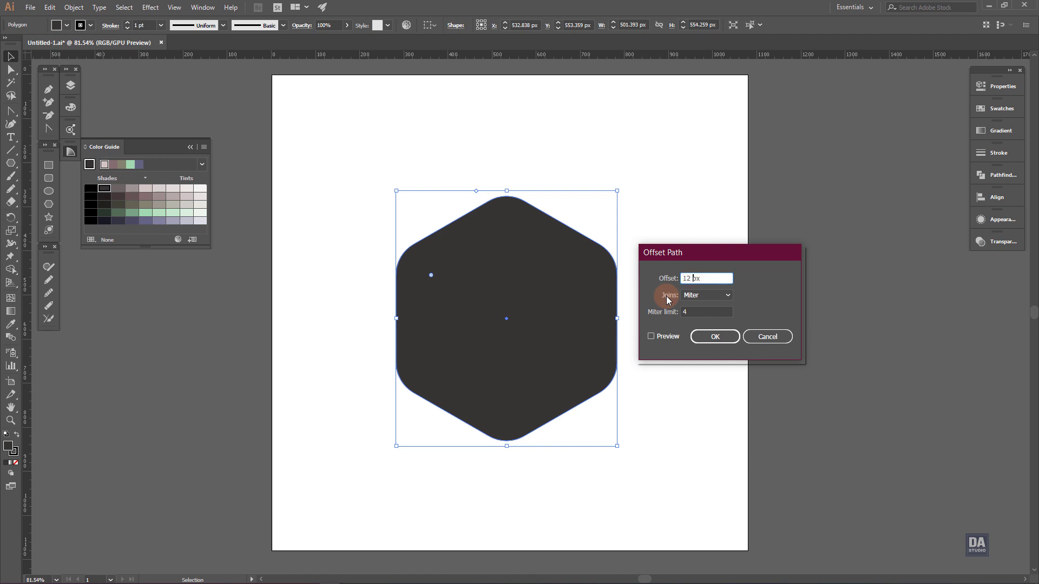
# Step: Offset the dark rounded hexagon's path outward by 12 px with miter joins
pyautogui.click(673, 338)
pyautogui.click(698, 337)
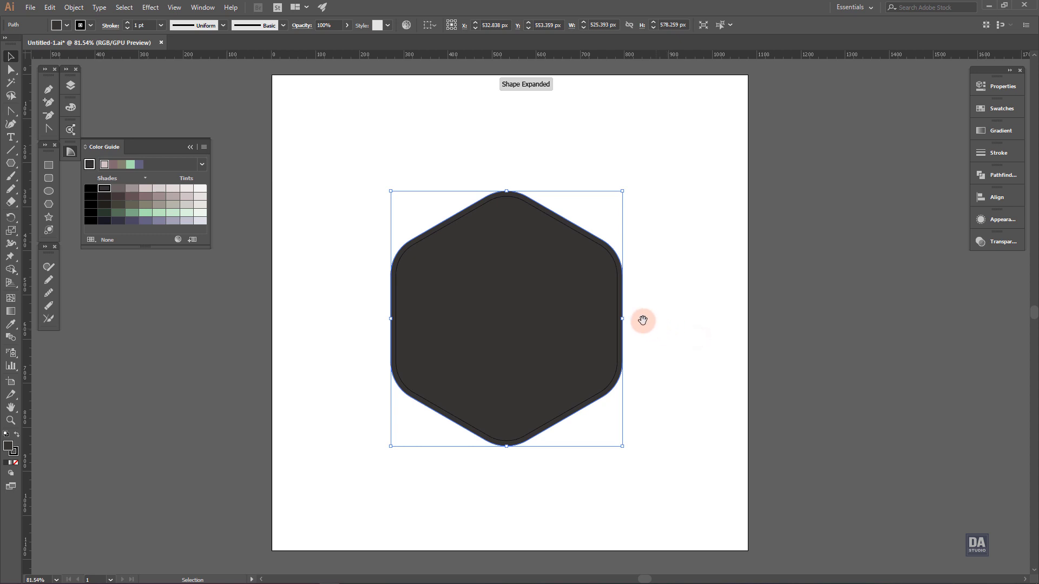
# Step: Fill the enlarged hexagon behind the dark one with the tan colour D6B077
pyautogui.click(146, 206)
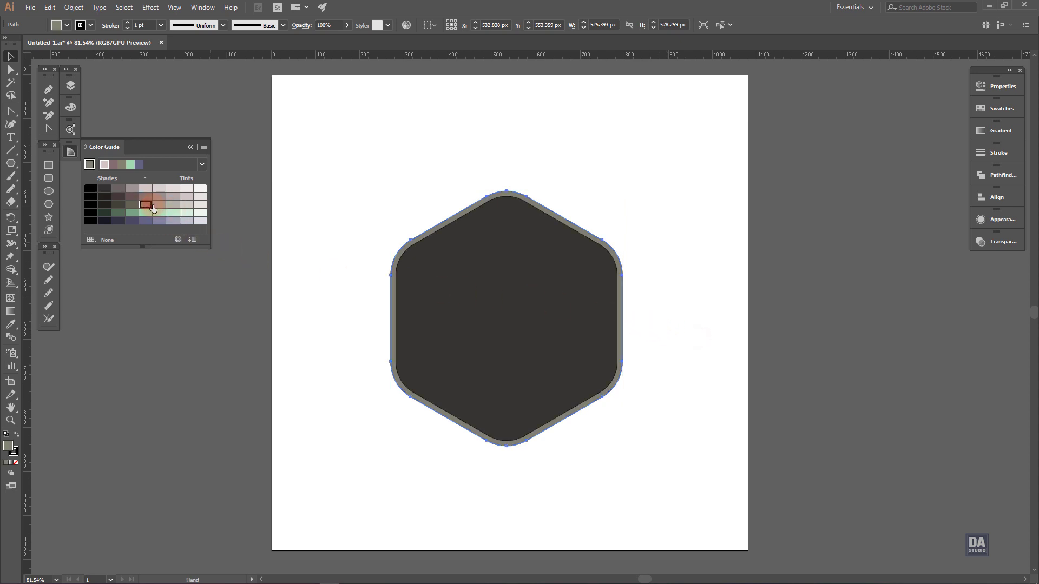
pyautogui.click(168, 208)
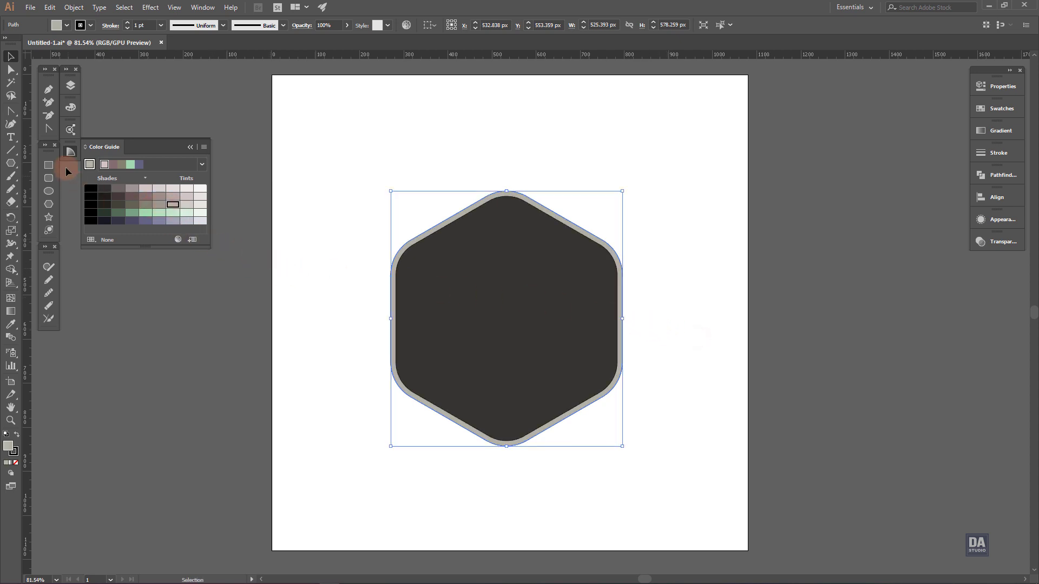
pyautogui.click(70, 109)
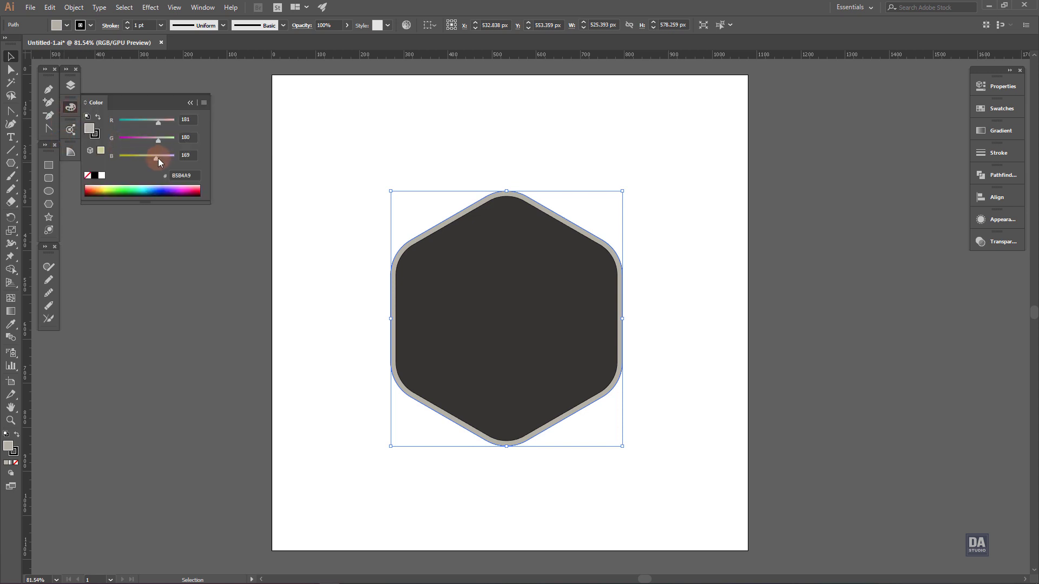
pyautogui.moveTo(145, 157); pyautogui.dragTo(167, 122)
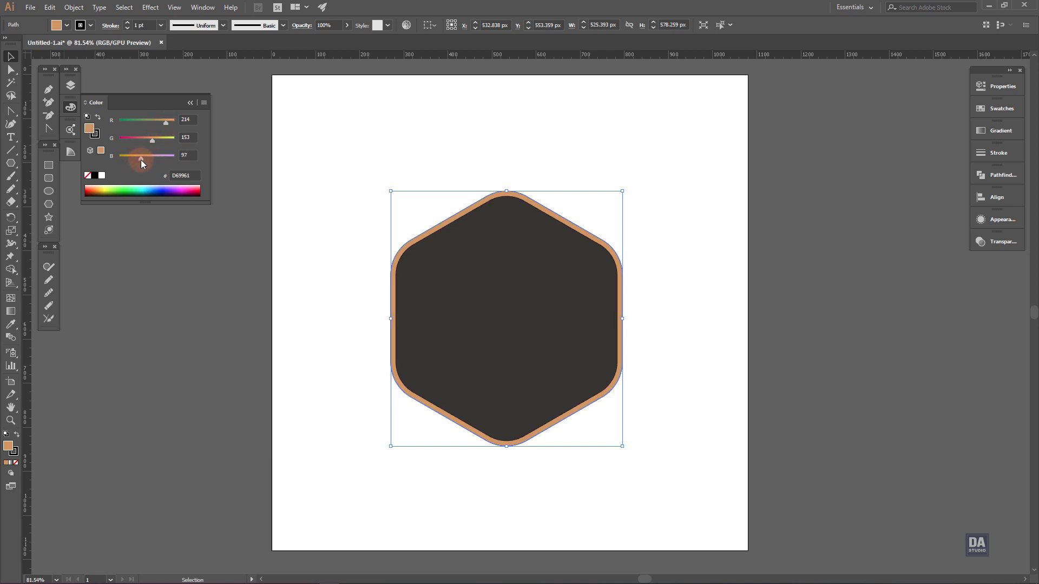
pyautogui.moveTo(141, 159); pyautogui.dragTo(145, 161)
pyautogui.moveTo(155, 141); pyautogui.dragTo(157, 141)
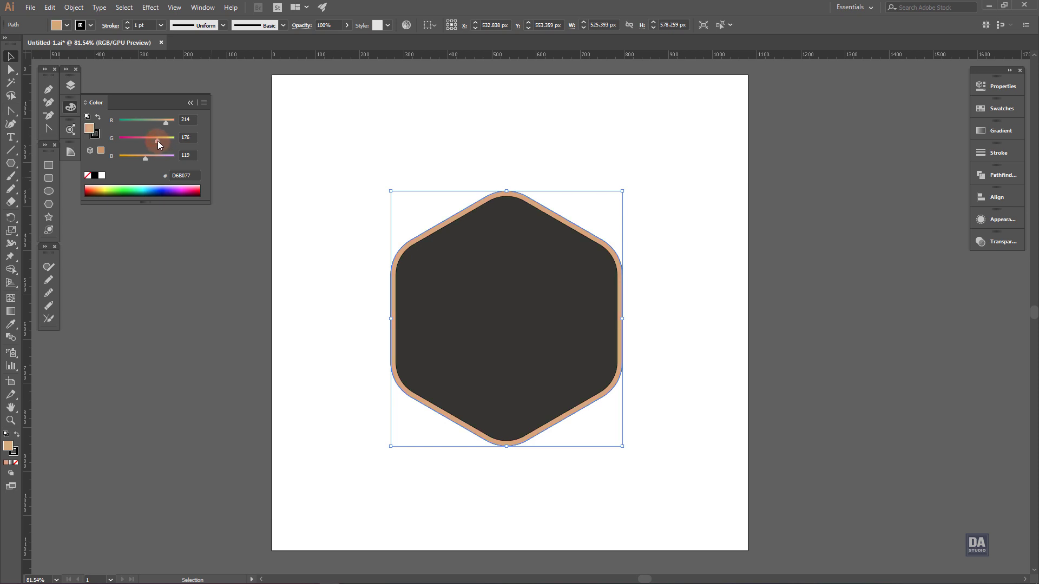
# Step: Remove the stroke from the tan outer hexagon and deselect it
pyautogui.click(366, 269)
pyautogui.moveTo(493, 302); pyautogui.dragTo(591, 299)
pyautogui.click(452, 144)
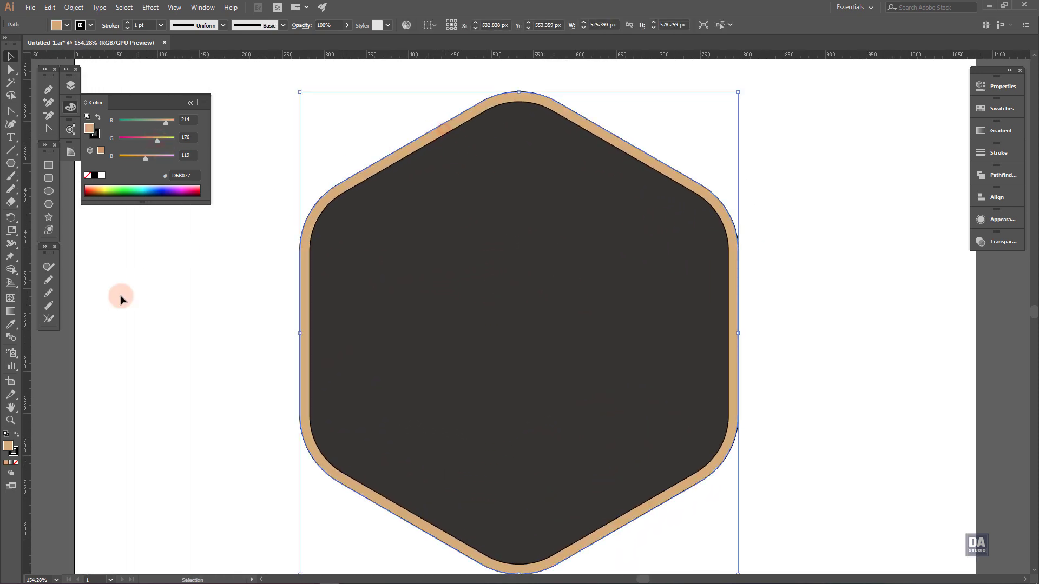
pyautogui.click(16, 462)
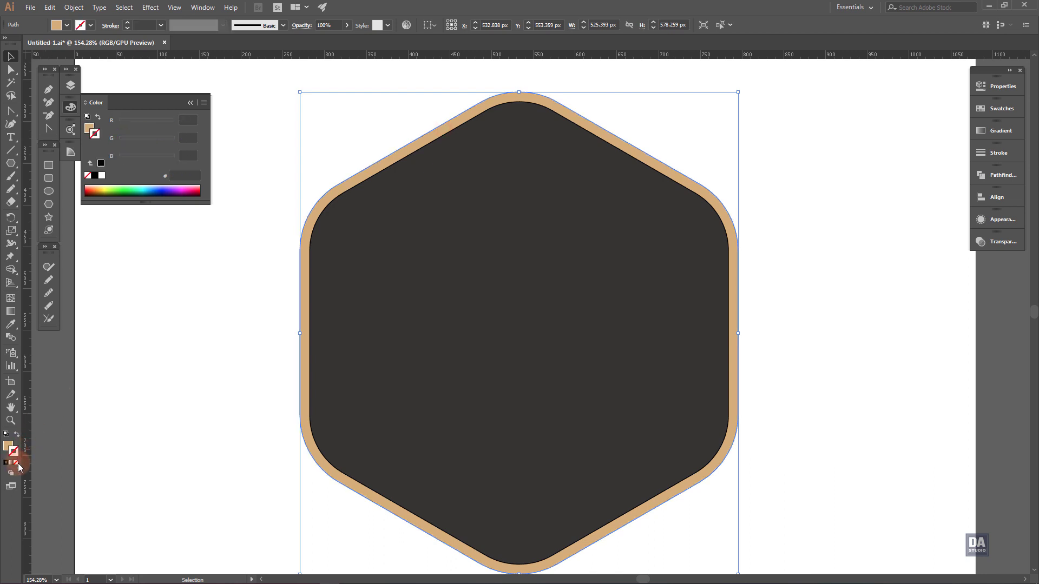
pyautogui.click(218, 302)
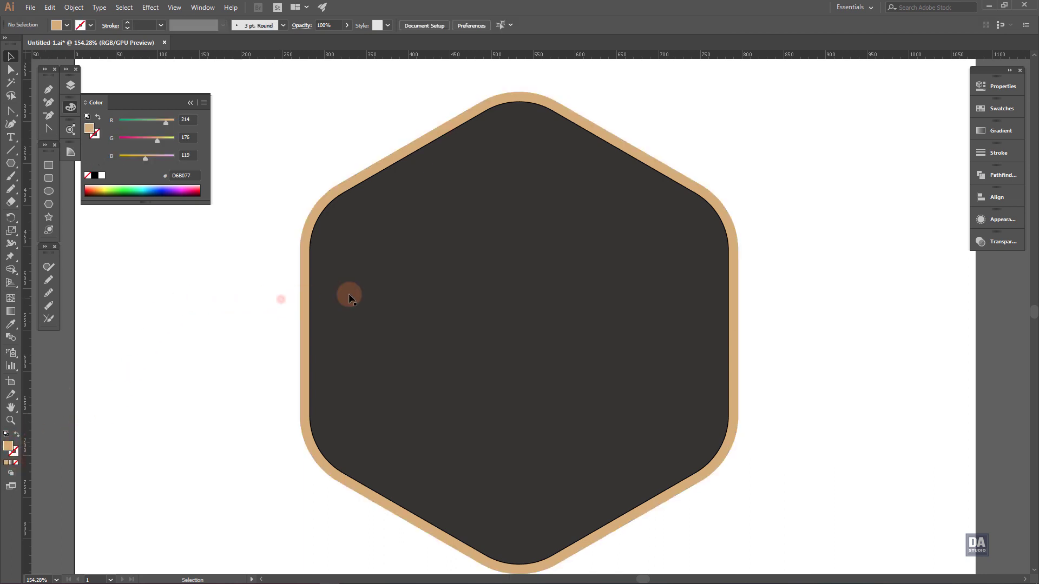
# Step: Give the dark inner hexagon a white (FFFFFF) stroke with a weight of 3 pt
pyautogui.click(351, 294)
pyautogui.click(102, 175)
pyautogui.click(95, 133)
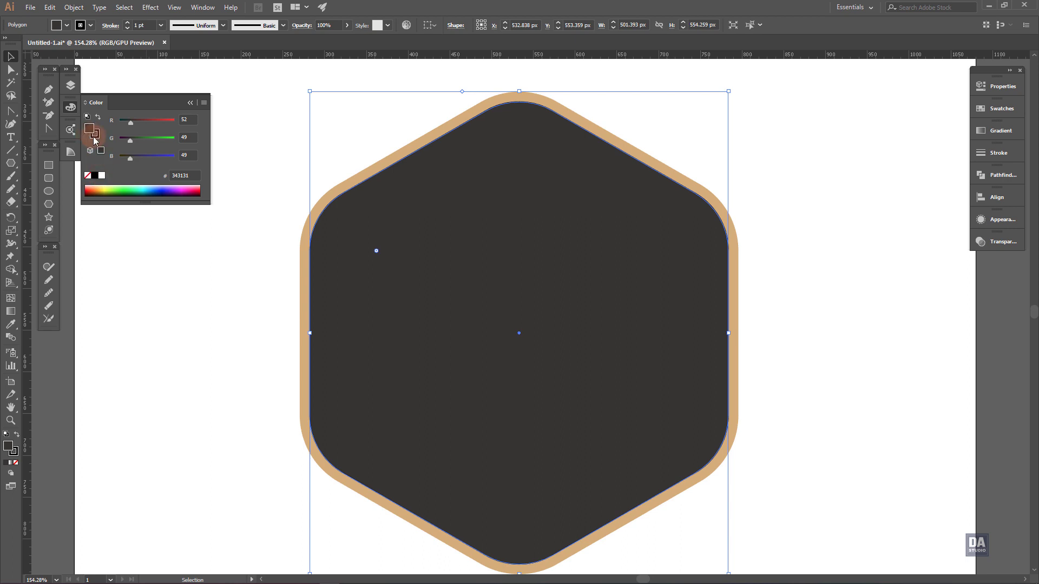
pyautogui.click(102, 177)
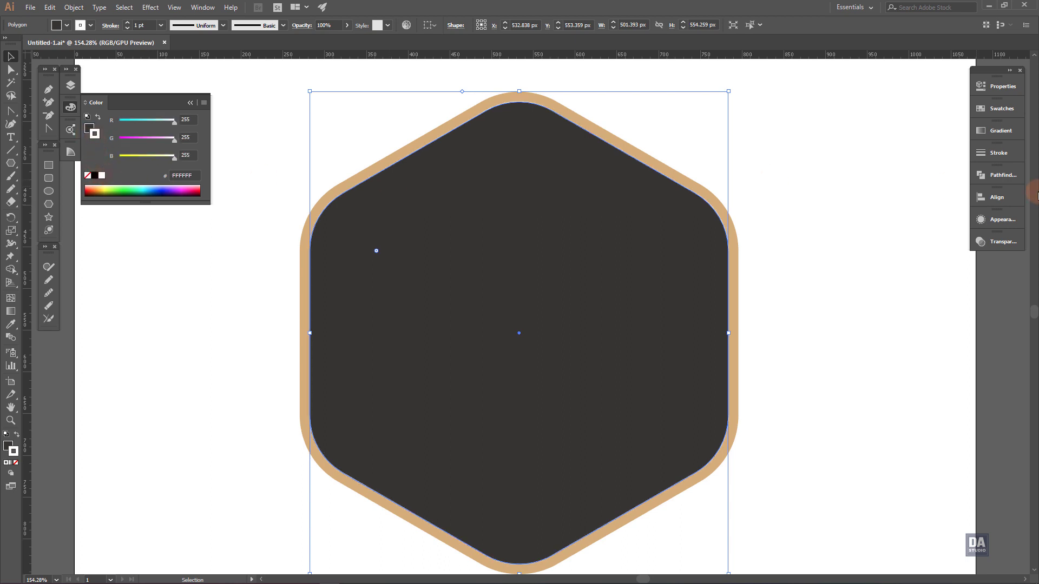
pyautogui.click(1001, 153)
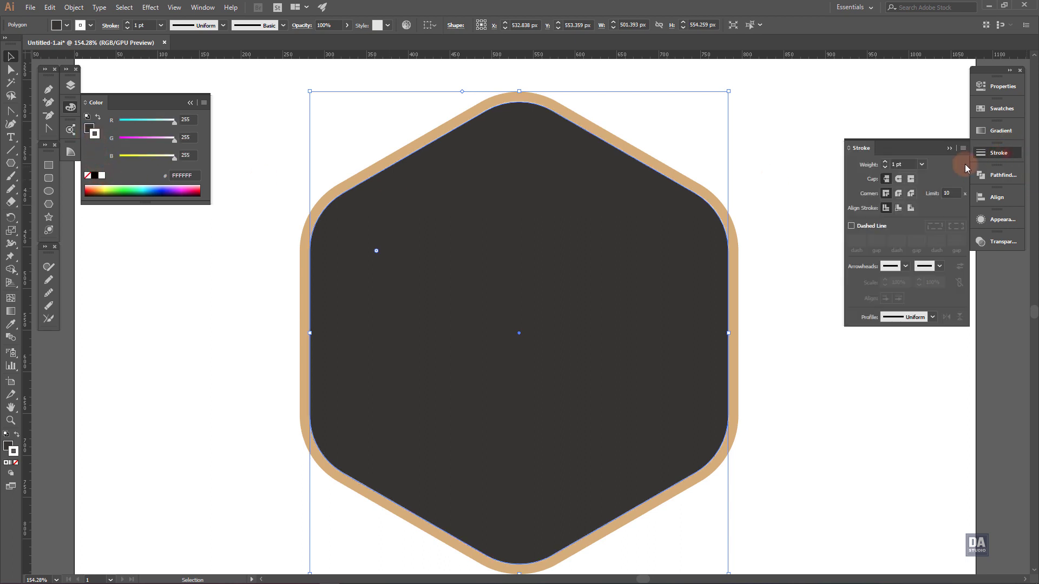
pyautogui.click(885, 162)
pyautogui.click(785, 210)
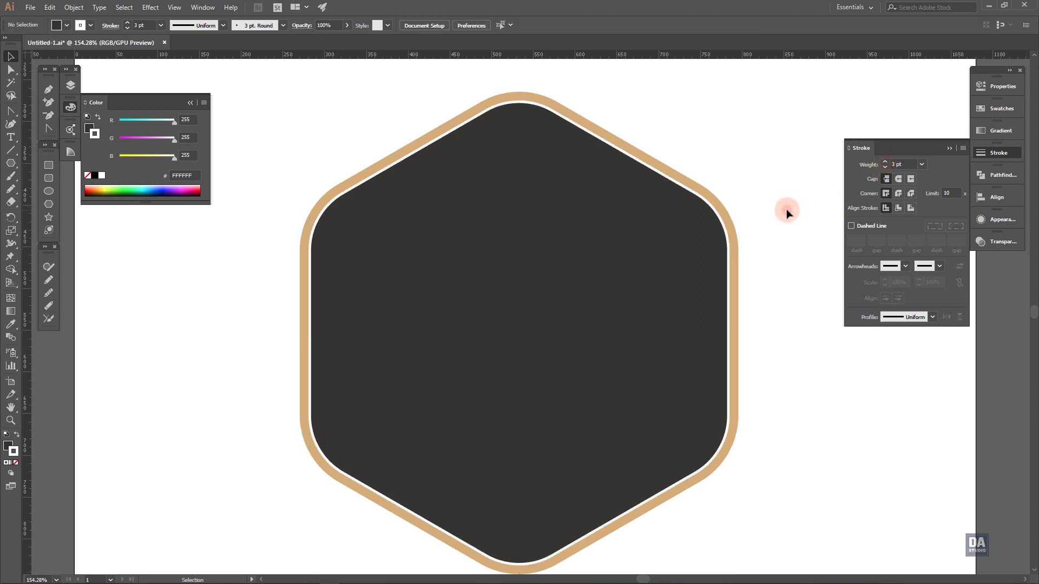
# Step: Align the inner hexagon's white stroke to the inside of its path
pyautogui.click(683, 246)
pyautogui.click(898, 208)
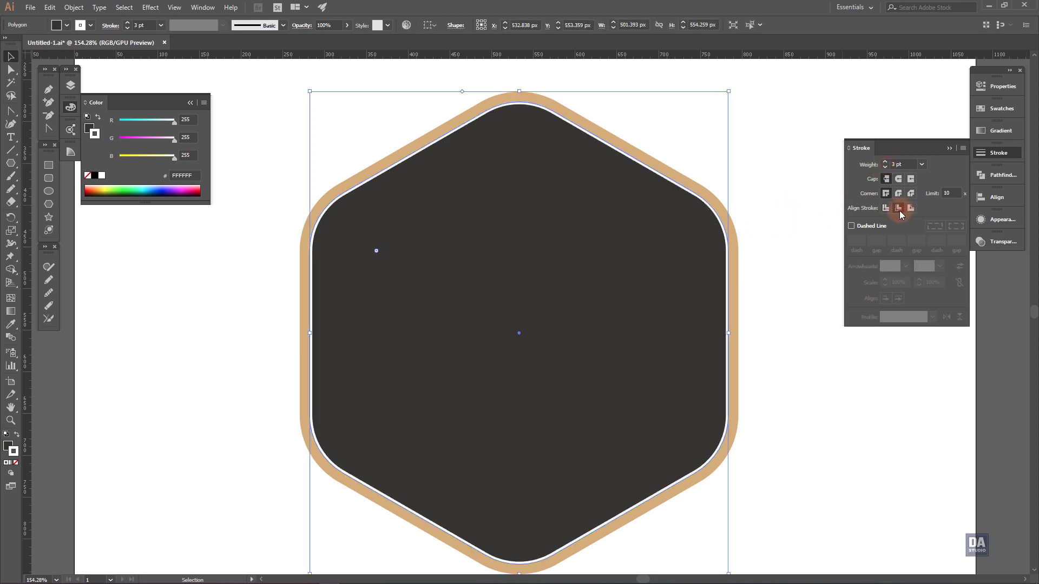
pyautogui.click(798, 253)
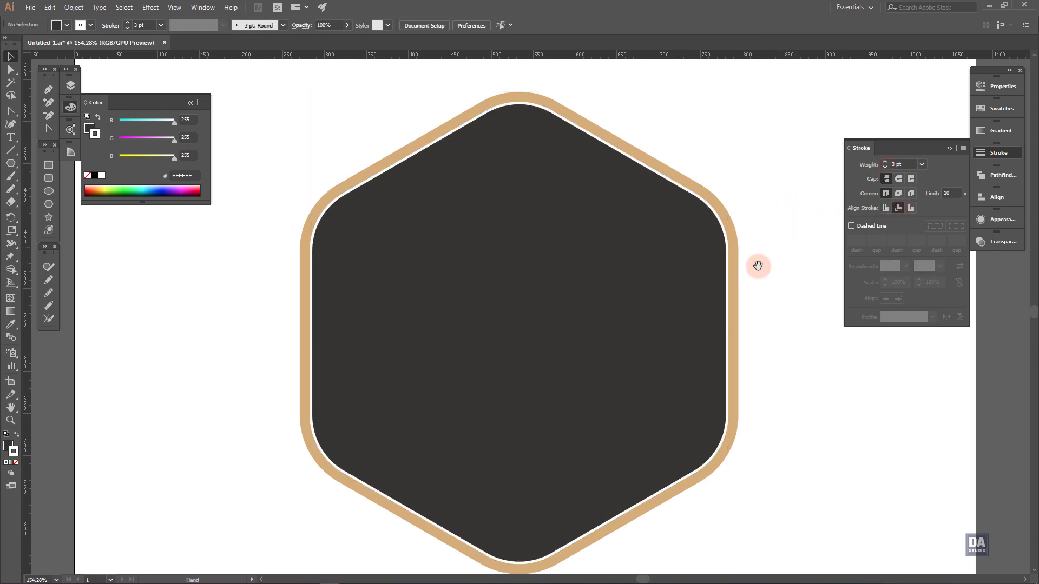
pyautogui.moveTo(757, 271); pyautogui.dragTo(748, 262)
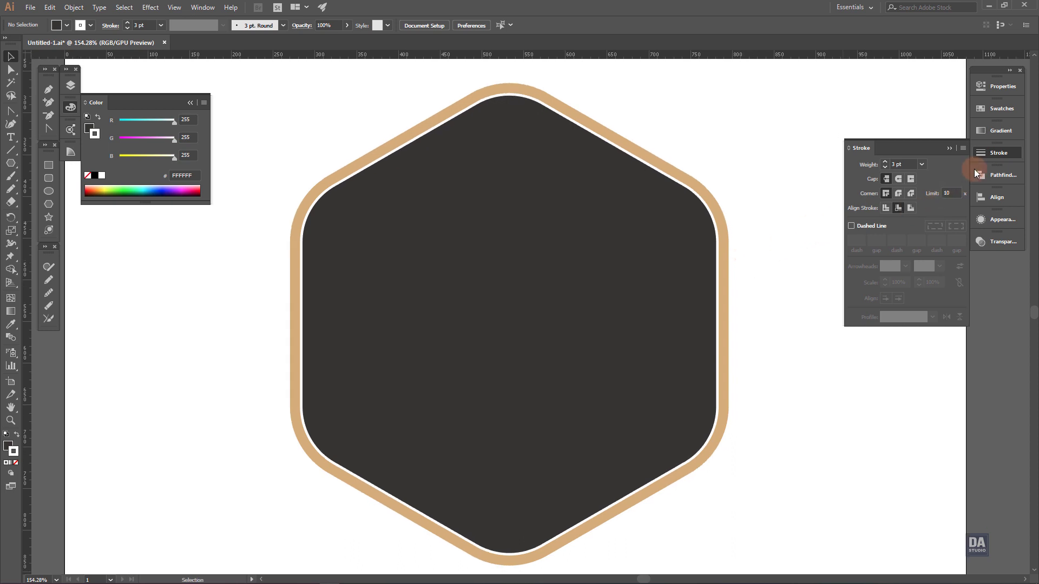
pyautogui.click(985, 156)
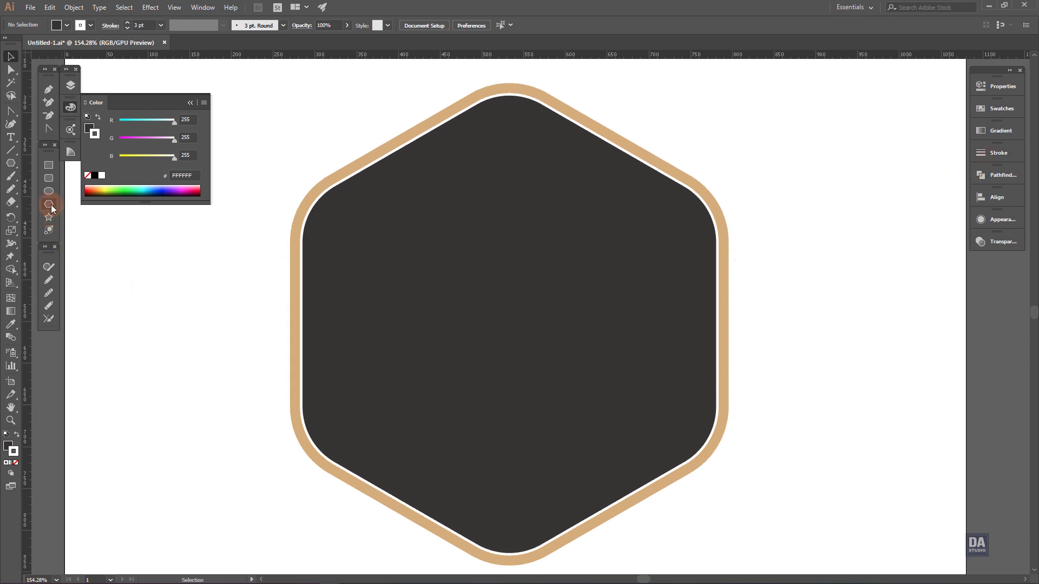
# Step: Draw an ellipse about 750 by 398 px over the hexagon's centre and offset its path outward by 70 px
pyautogui.click(51, 188)
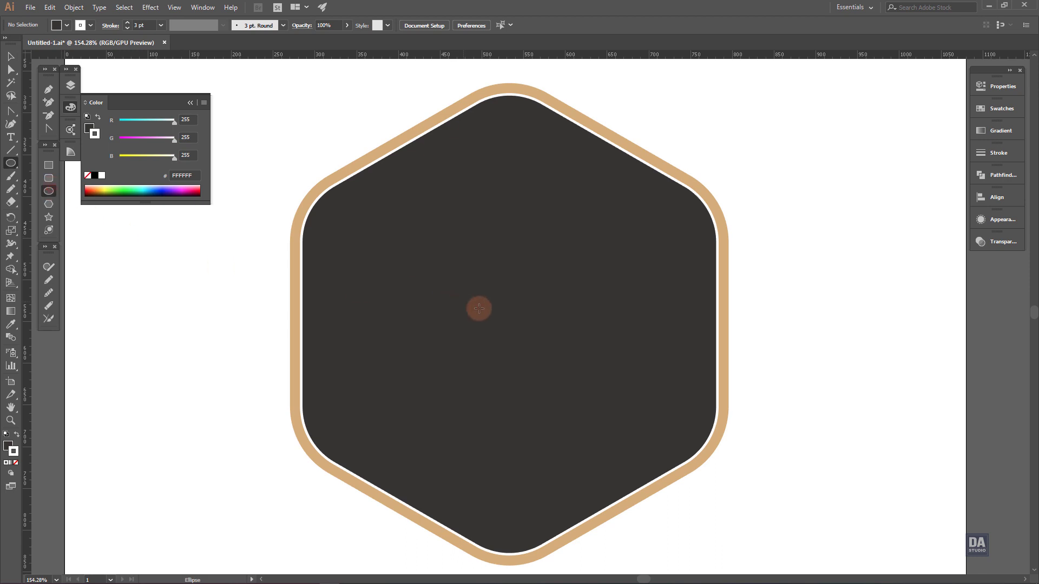
pyautogui.moveTo(513, 313); pyautogui.dragTo(734, 430)
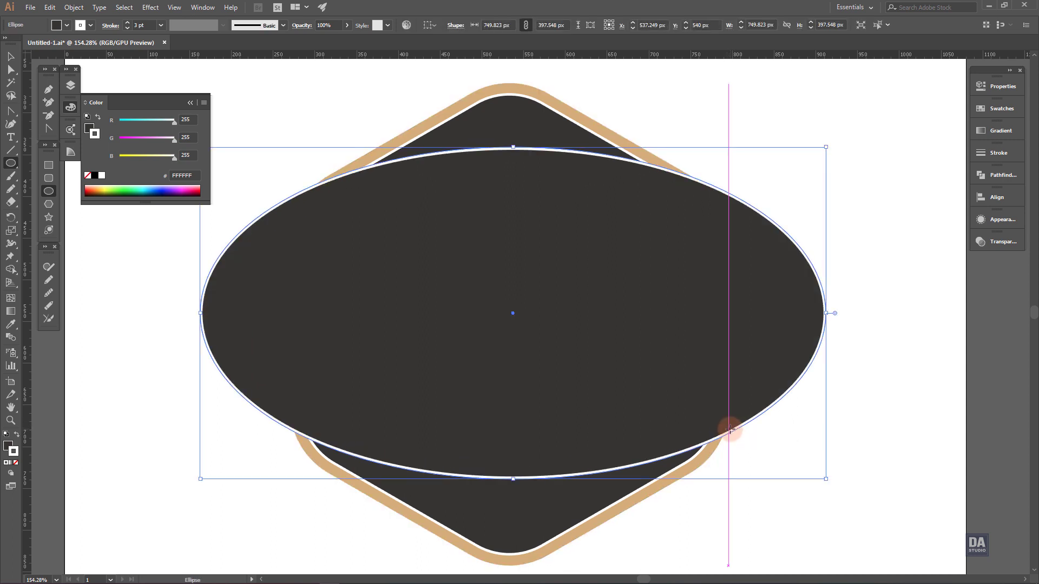
pyautogui.click(76, 9)
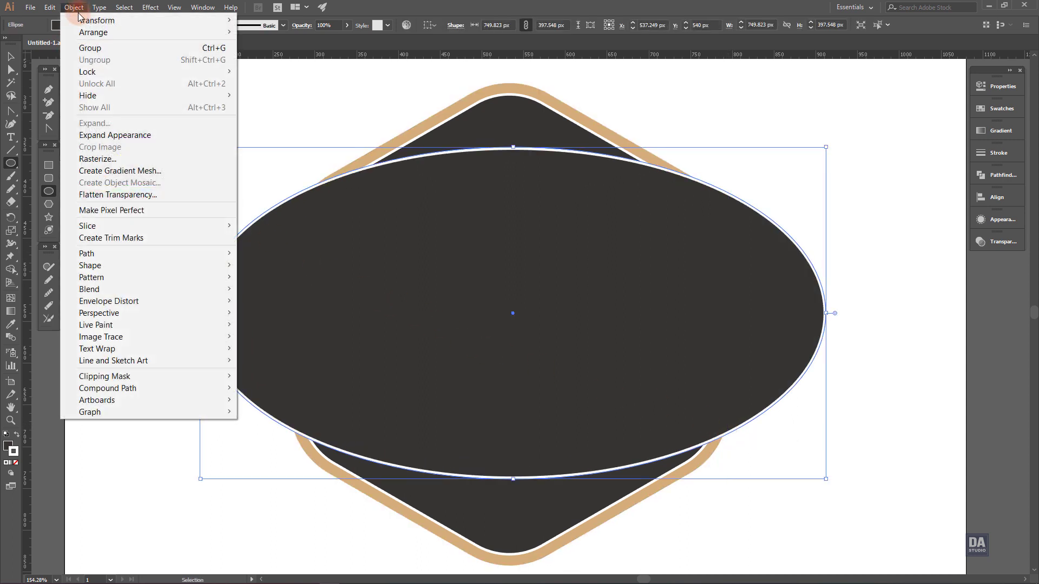
pyautogui.moveTo(90, 252)
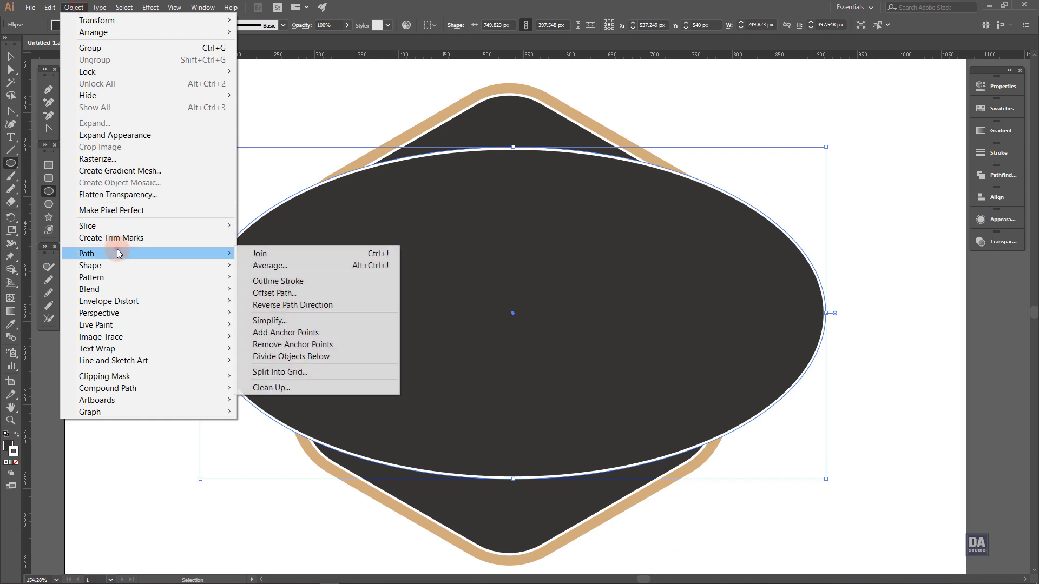
pyautogui.click(283, 297)
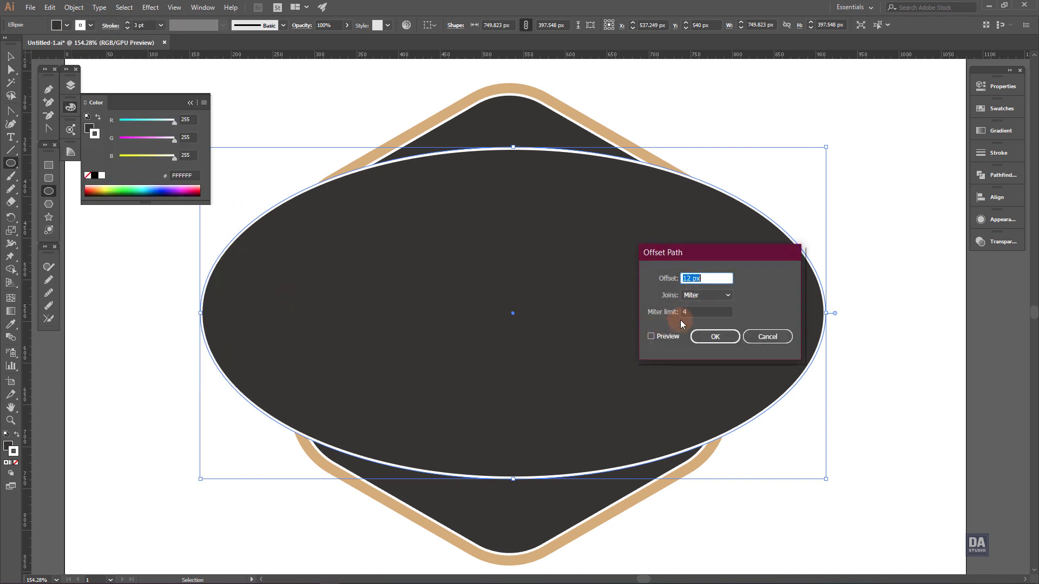
pyautogui.doubleClick(681, 278)
pyautogui.click(670, 339)
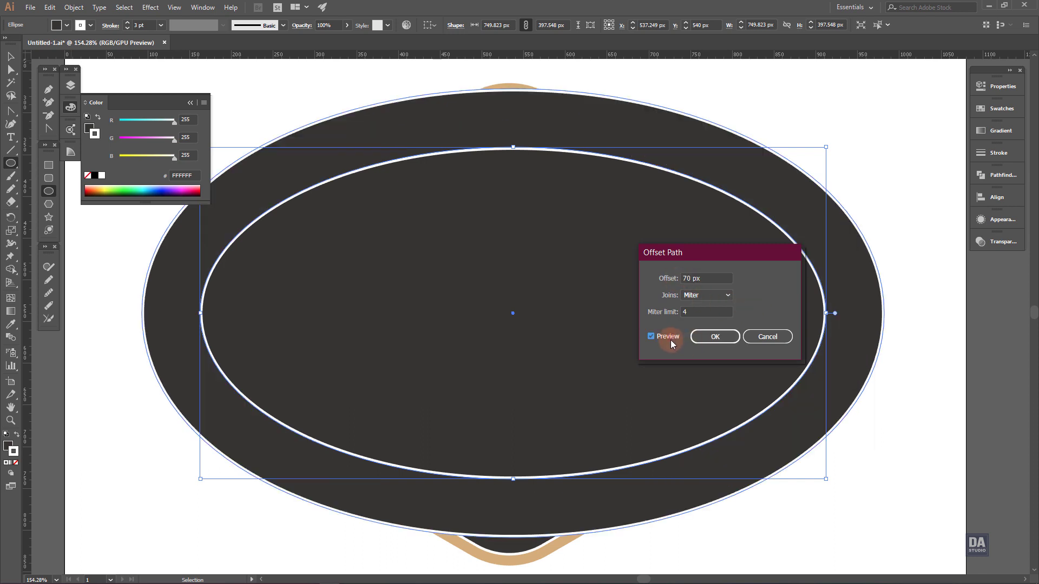
pyautogui.click(709, 337)
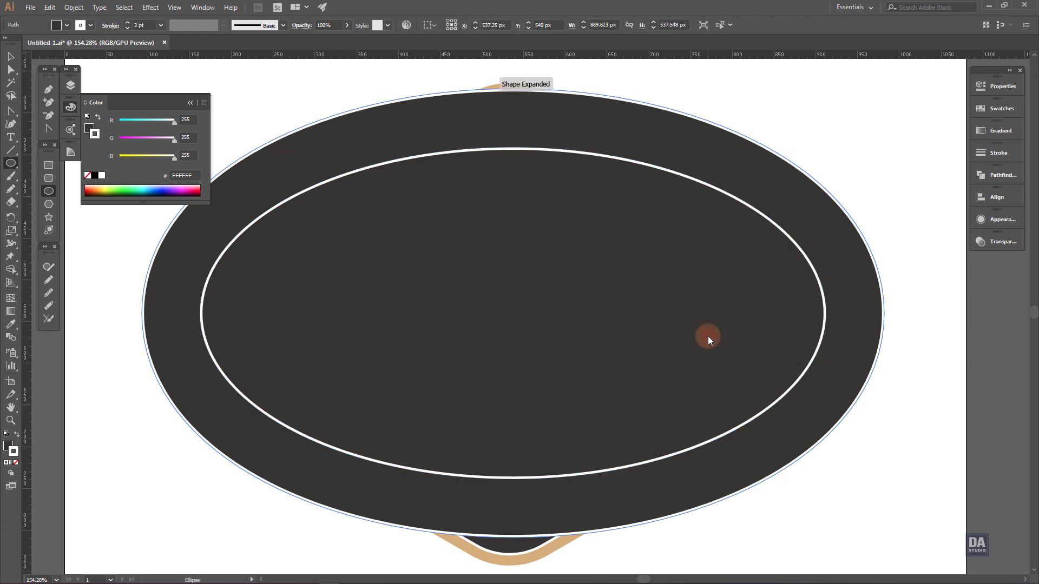
# Step: Scale both ellipses together to about 703 by 424 px overall and shift them slightly upward
pyautogui.click(767, 416)
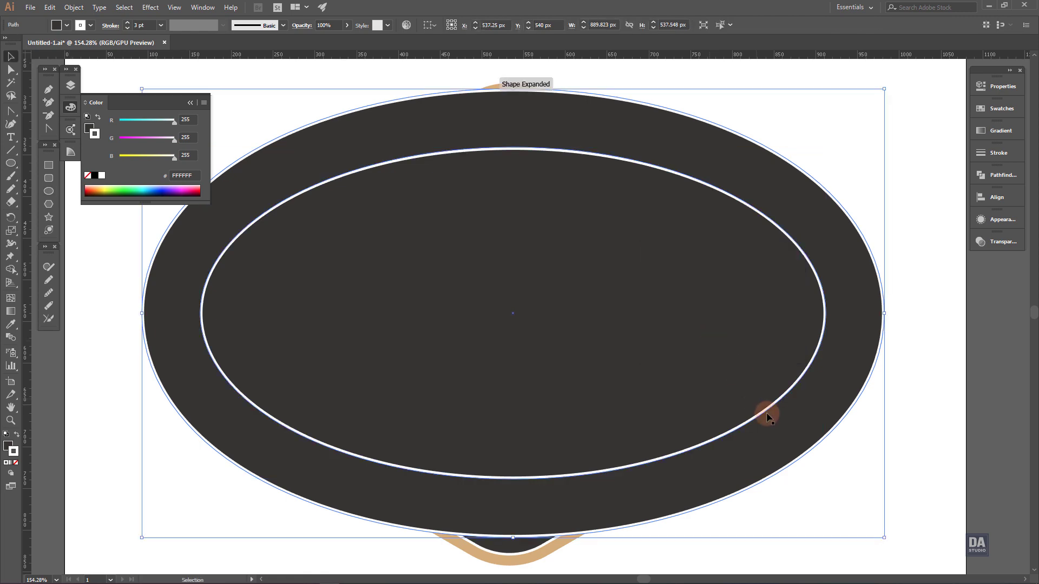
pyautogui.click(708, 388)
pyautogui.moveTo(856, 493); pyautogui.dragTo(754, 431)
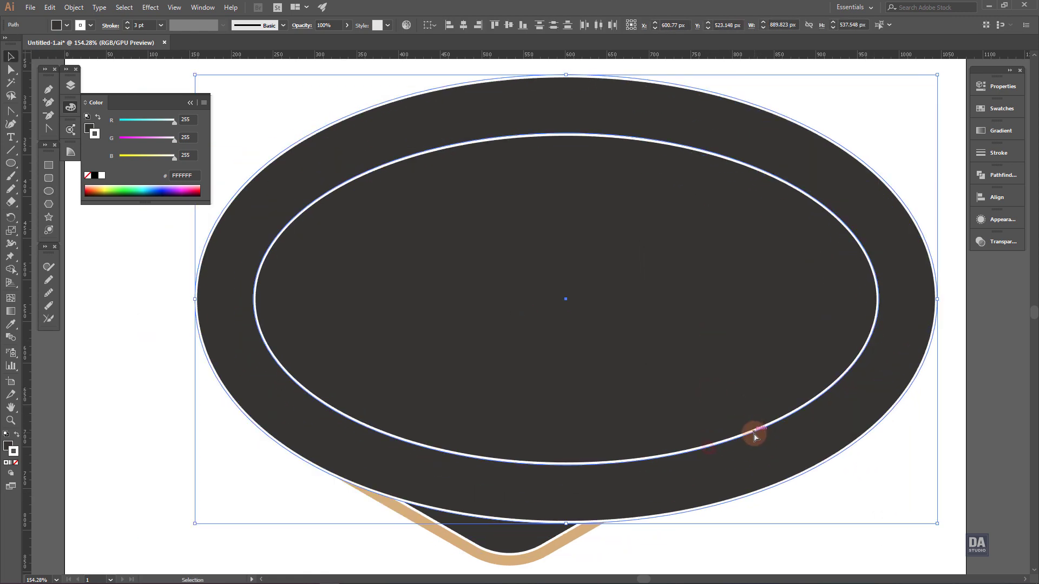
pyautogui.hotkey('ctrl', 'z')
pyautogui.moveTo(884, 539); pyautogui.dragTo(806, 490)
pyautogui.moveTo(676, 432); pyautogui.dragTo(677, 422)
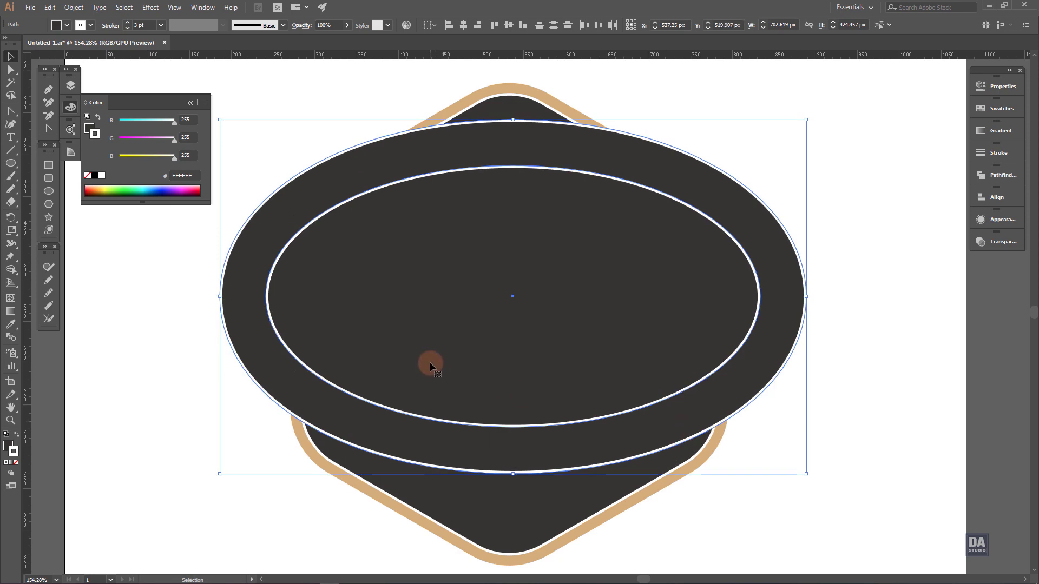
# Step: Cut the inner ellipse out of the outer one with Shape Builder and move the resulting ring up on the hexagon
pyautogui.click(11, 269)
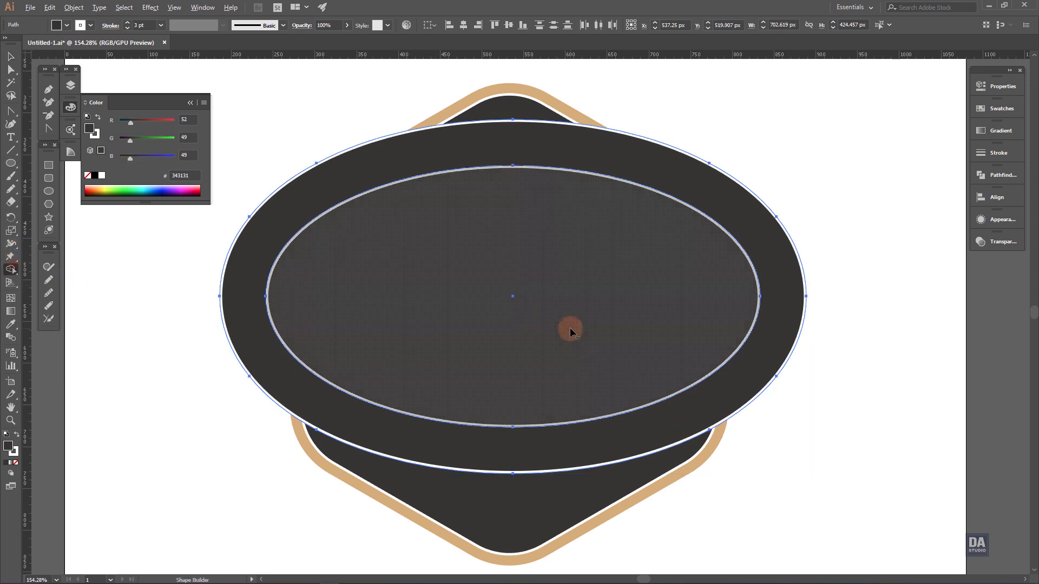
pyautogui.click(569, 331)
pyautogui.click(11, 55)
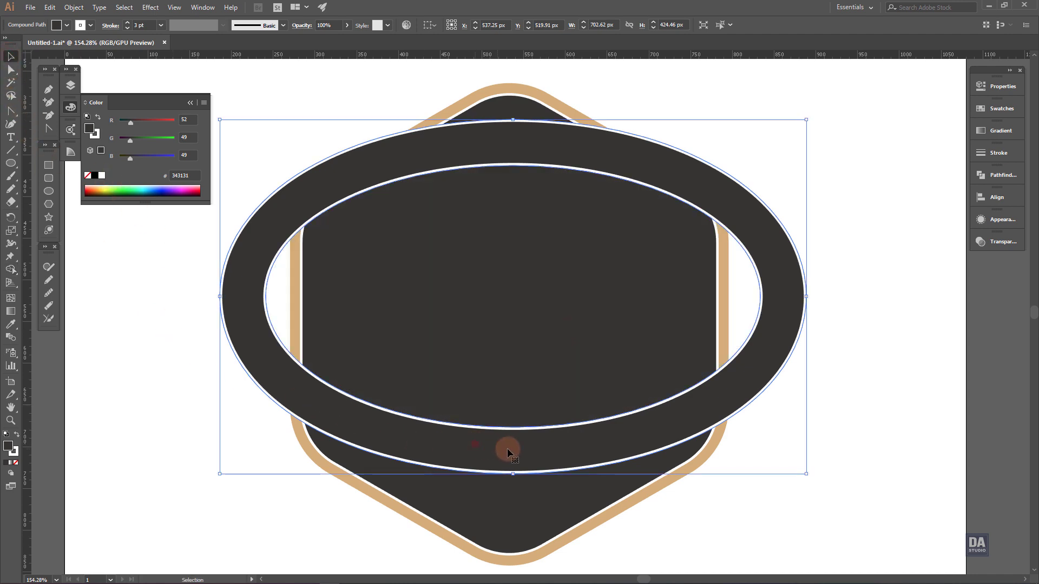
pyautogui.moveTo(507, 449); pyautogui.dragTo(507, 423)
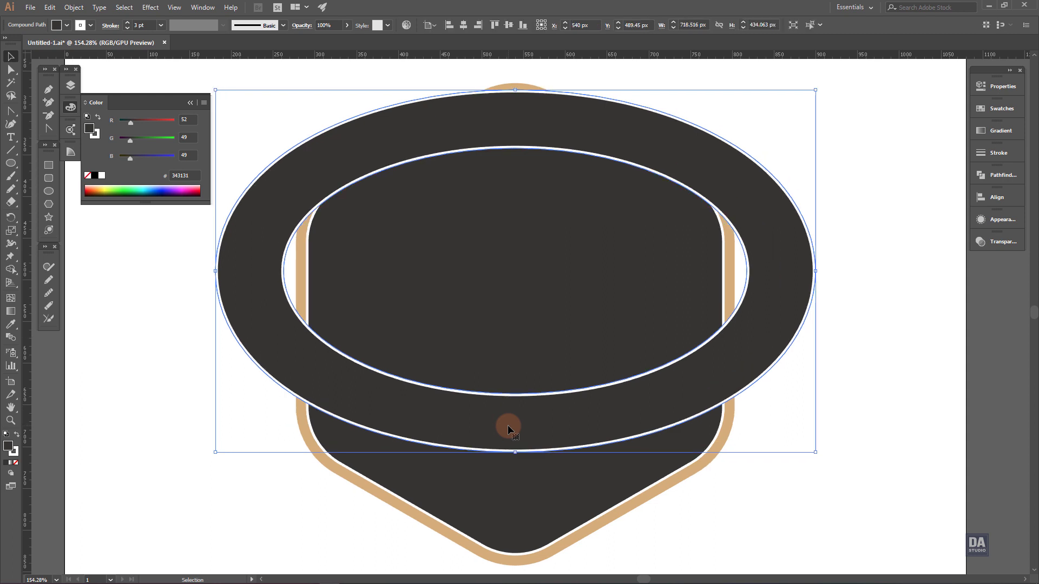
# Step: Draw a straight diagonal line about 85 by 83 px with the Pencil tool across the ring's lower-left part
pyautogui.click(55, 287)
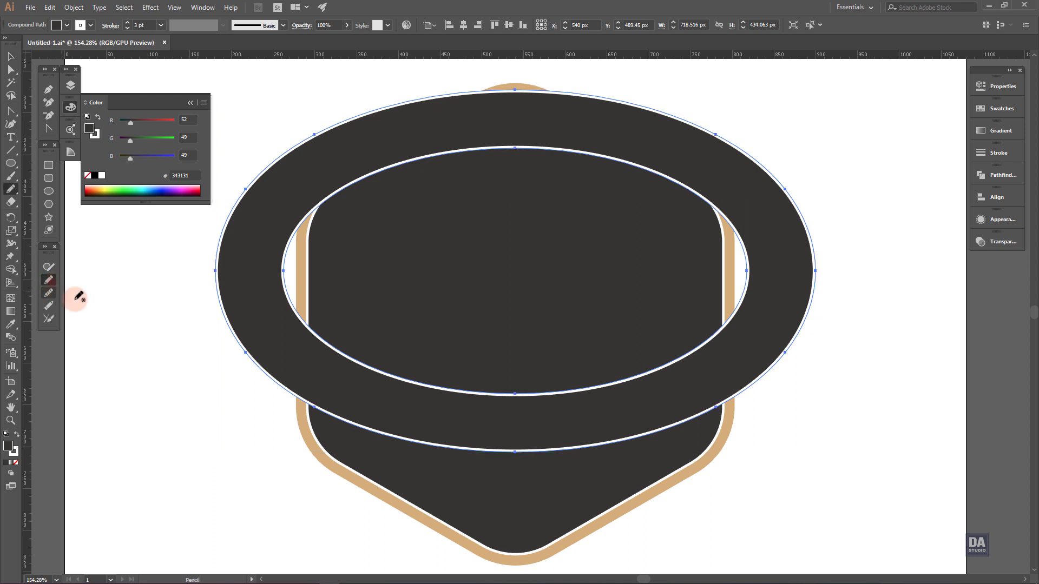
pyautogui.moveTo(232, 364); pyautogui.dragTo(311, 299)
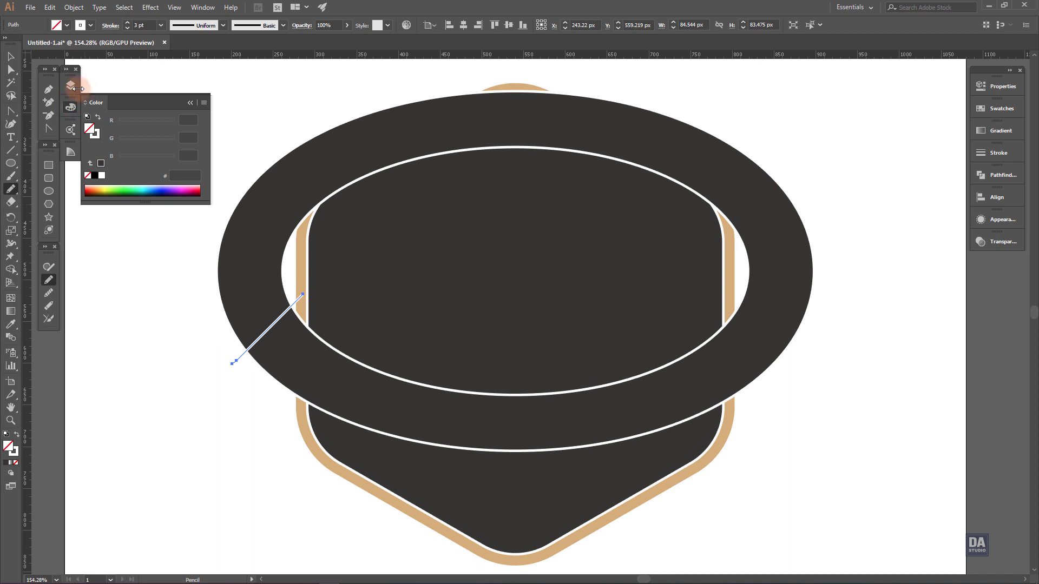
# Step: Reflect a copy of the diagonal line to the ring's right side across the vertical axis through the ring's top centre
pyautogui.click(11, 56)
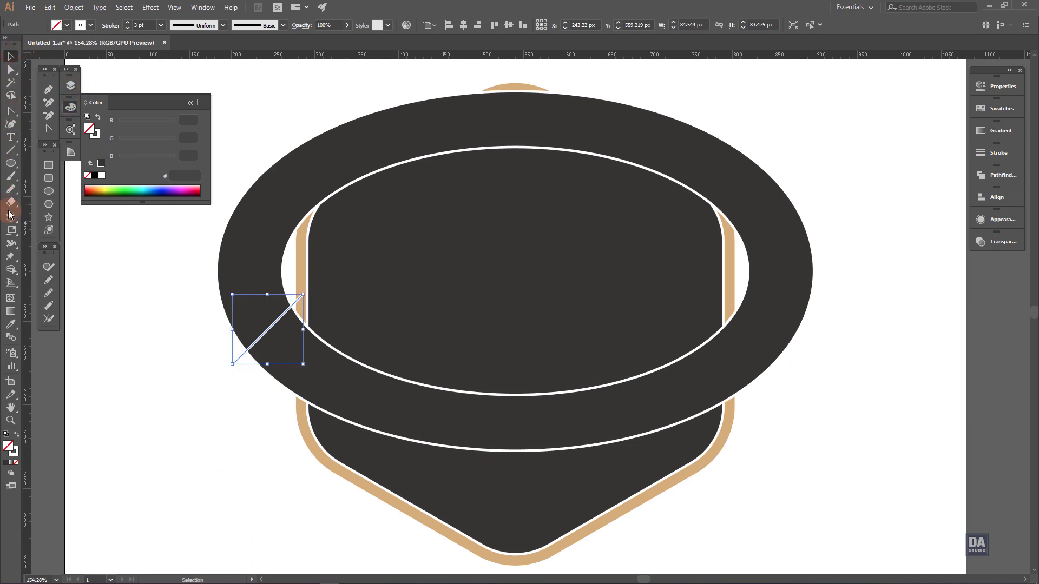
pyautogui.moveTo(10, 217); pyautogui.dragTo(39, 217)
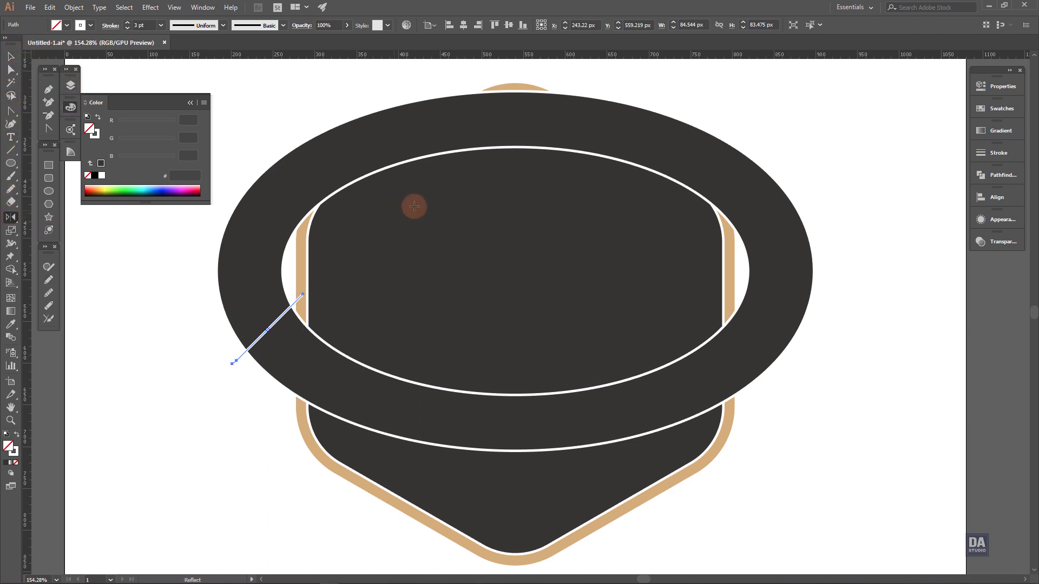
pyautogui.keyDown('alt'); pyautogui.click(515, 89); pyautogui.keyUp('alt')
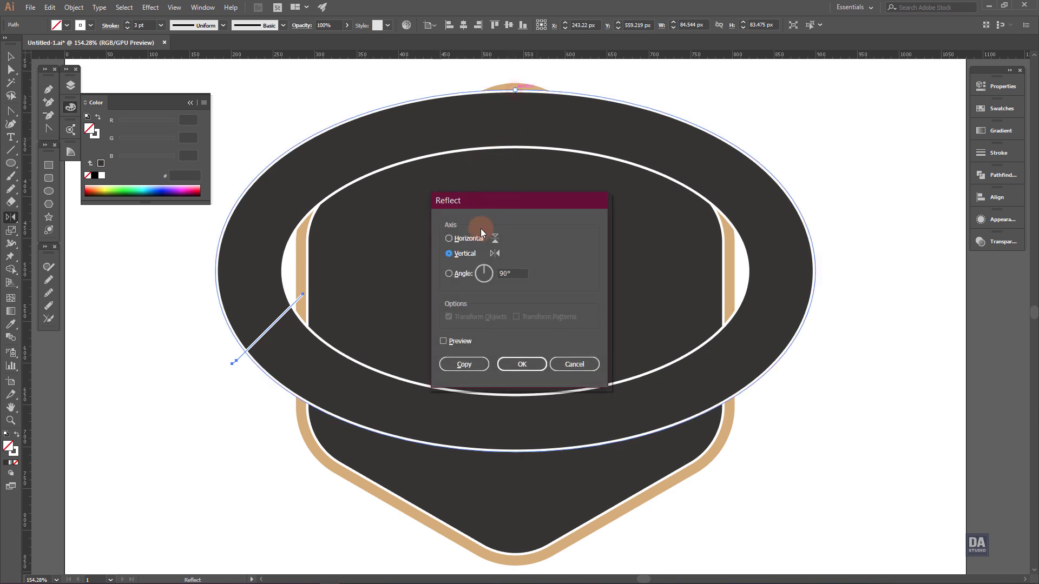
pyautogui.click(459, 340)
pyautogui.click(463, 364)
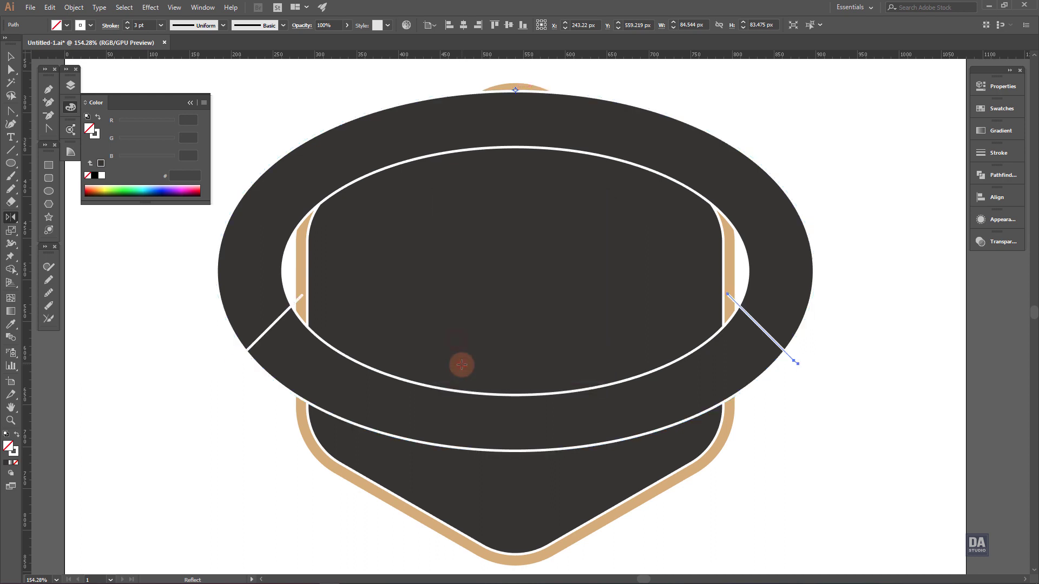
# Step: Remove the ring's upper portion above the two diagonal lines with Shape Builder, keeping the lower curved band
pyautogui.press('v')
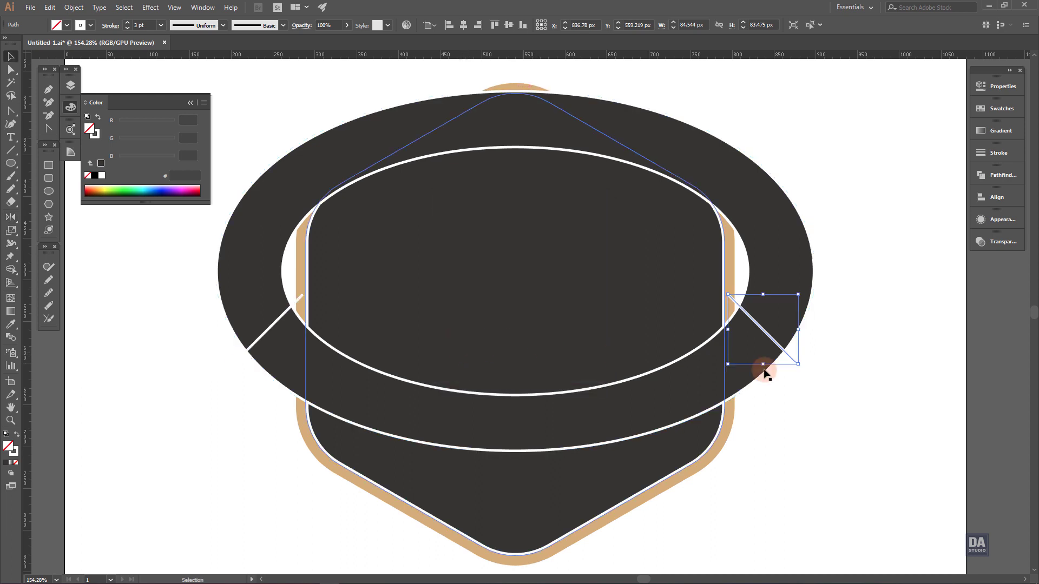
pyautogui.keyDown('shift'); pyautogui.click(269, 330); pyautogui.keyUp('shift')
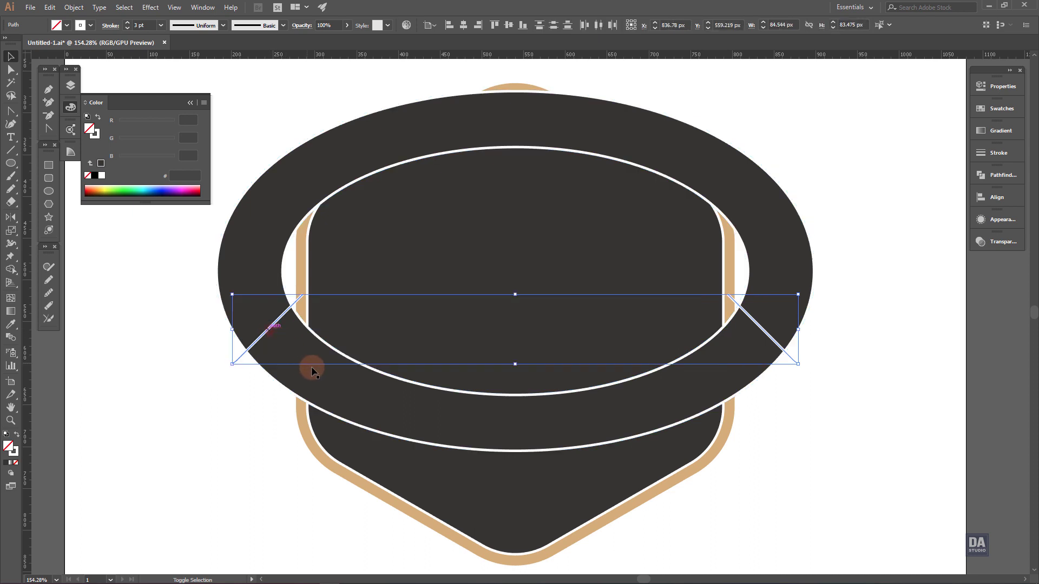
pyautogui.keyDown('shift'); pyautogui.click(329, 395); pyautogui.keyUp('shift')
pyautogui.click(14, 286)
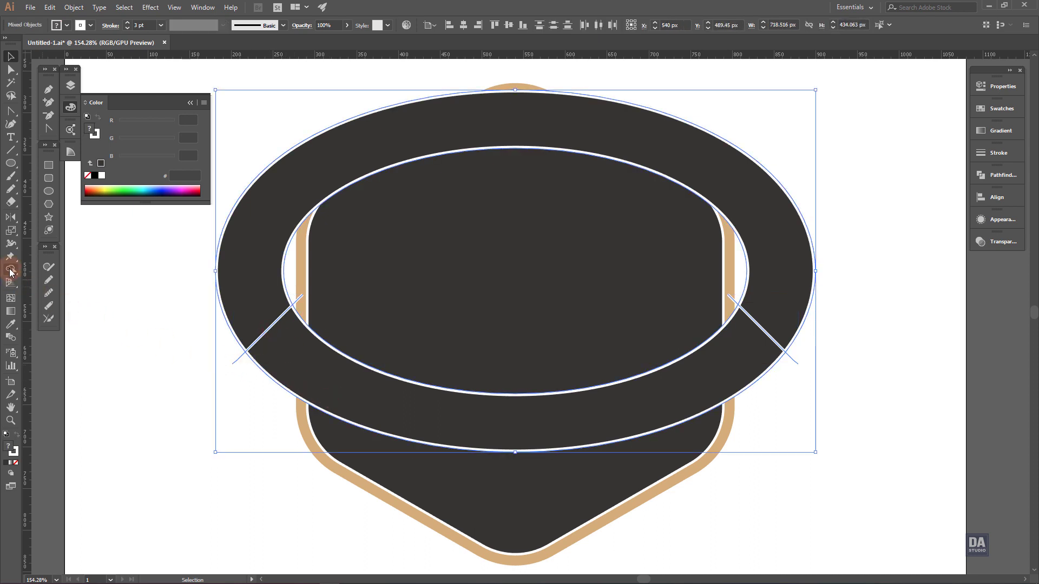
pyautogui.click(250, 293)
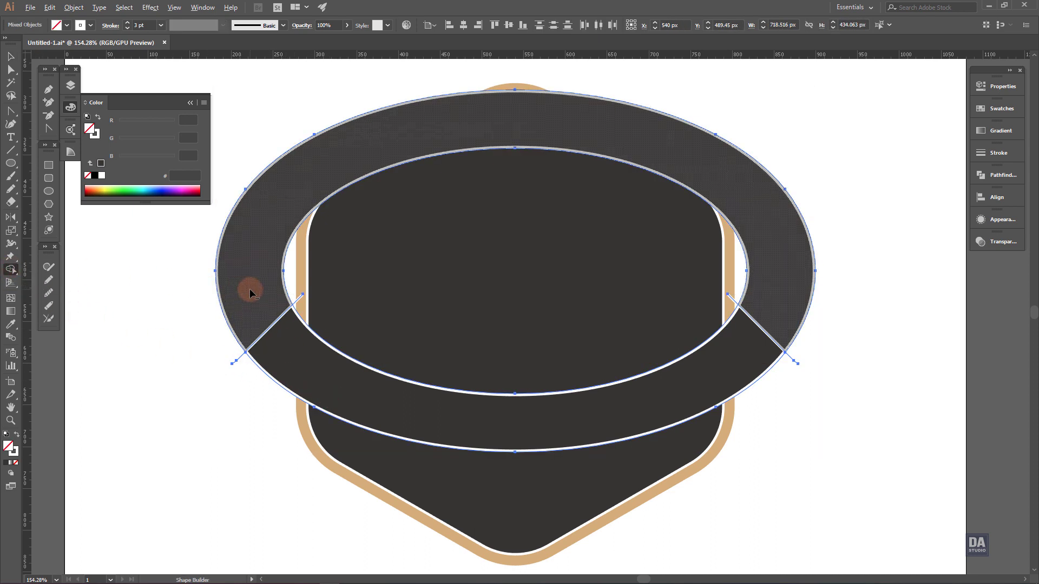
# Step: Delete the two leftover diagonal lines at the ends of the curved band
pyautogui.click(10, 56)
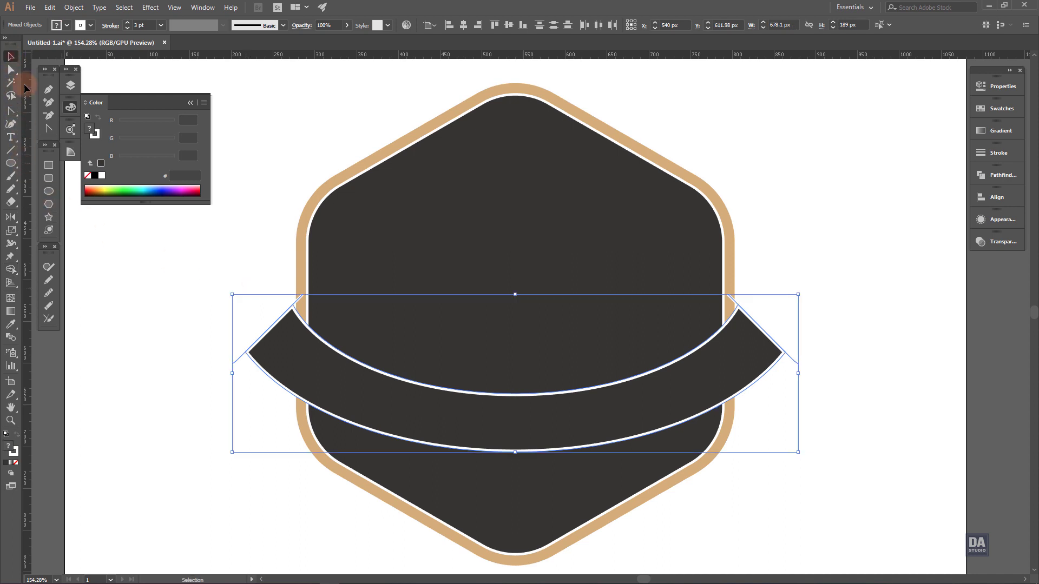
pyautogui.click(306, 384)
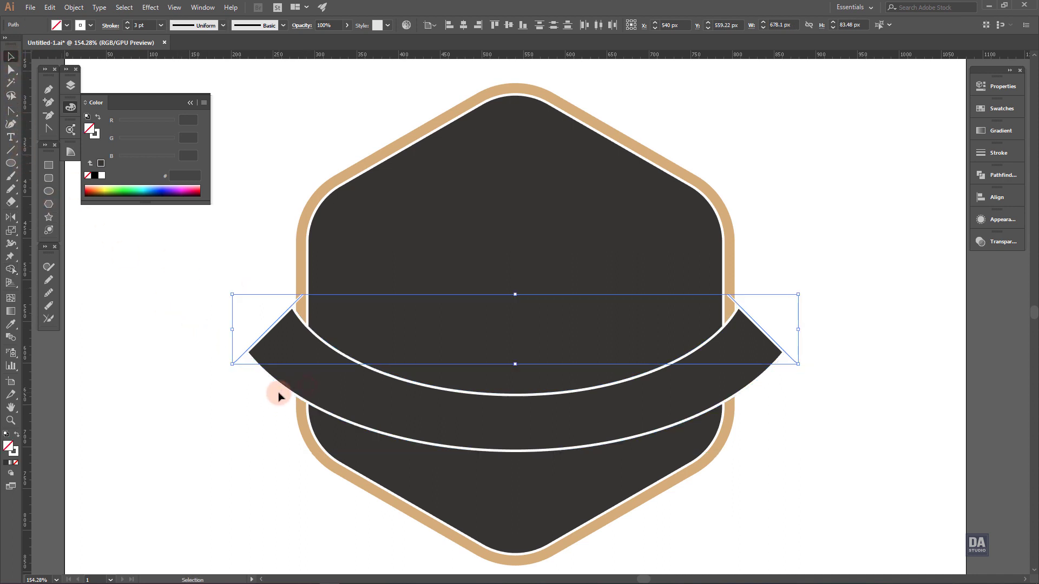
pyautogui.click(273, 392)
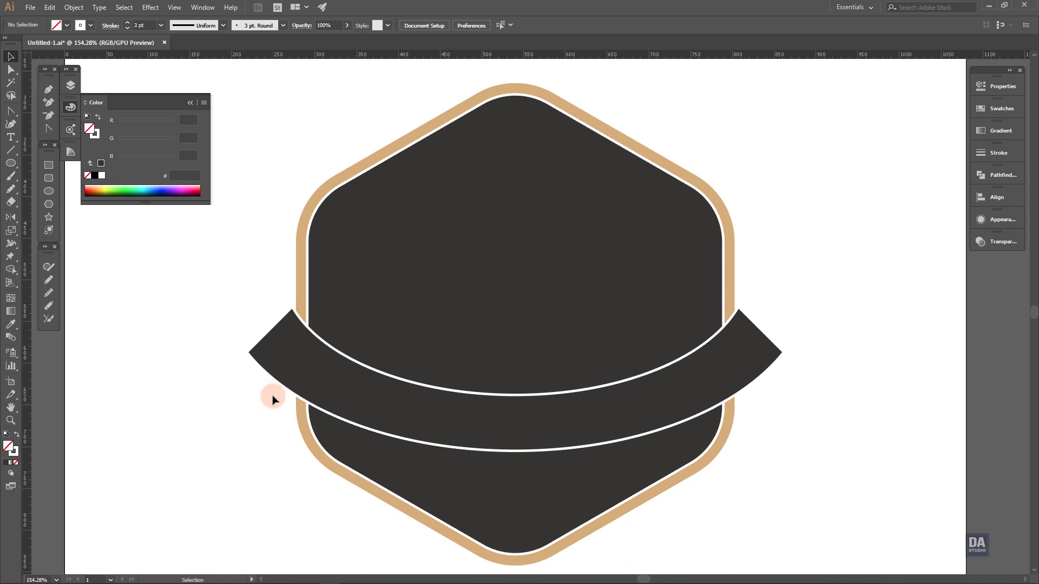
# Step: Swap the curved band's fill and stroke colours to give it a white fill and a dark outline
pyautogui.press('z')
pyautogui.moveTo(255, 408); pyautogui.dragTo(563, 398)
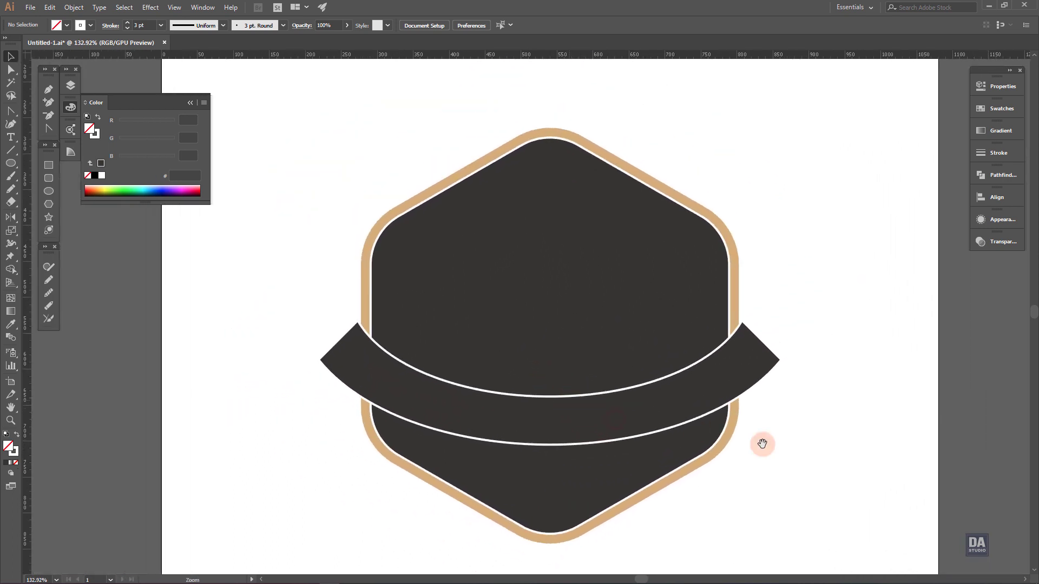
pyautogui.press('v')
pyautogui.click(626, 405)
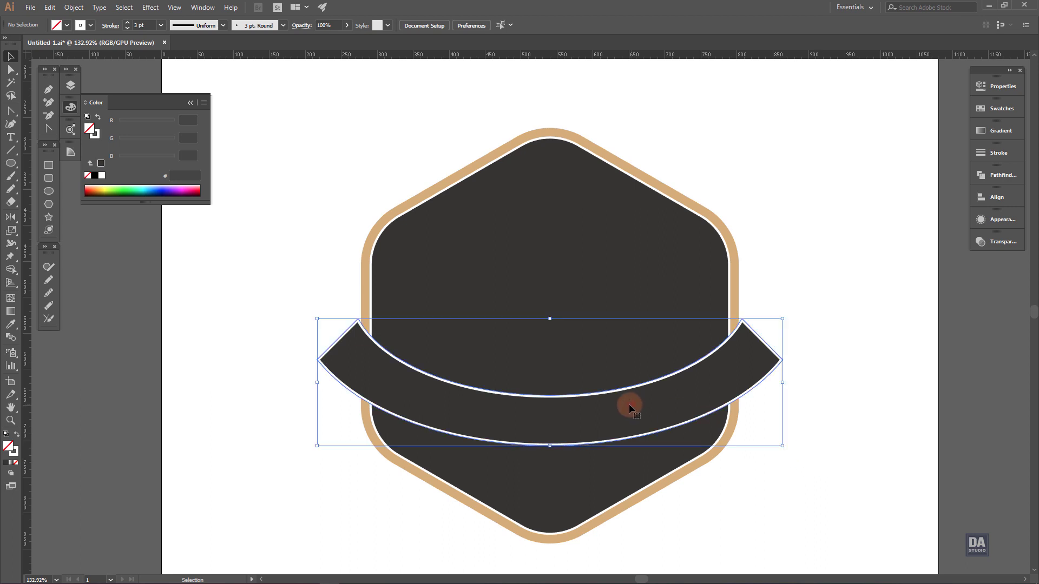
pyautogui.click(18, 435)
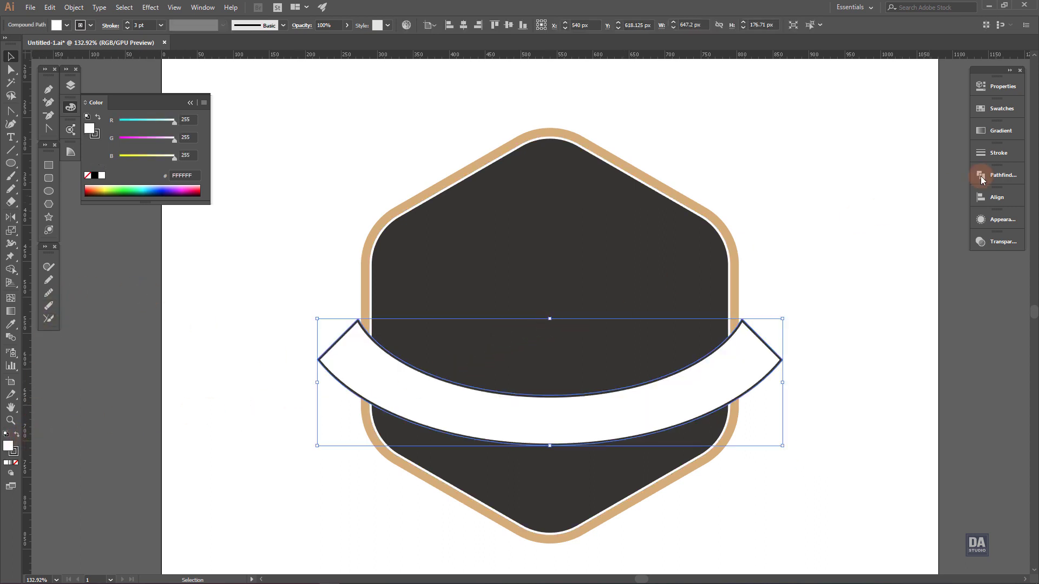
# Step: Set the band's outline to 5 pt, aligned to centre, with round caps and round corner joins
pyautogui.click(1006, 154)
pyautogui.click(886, 209)
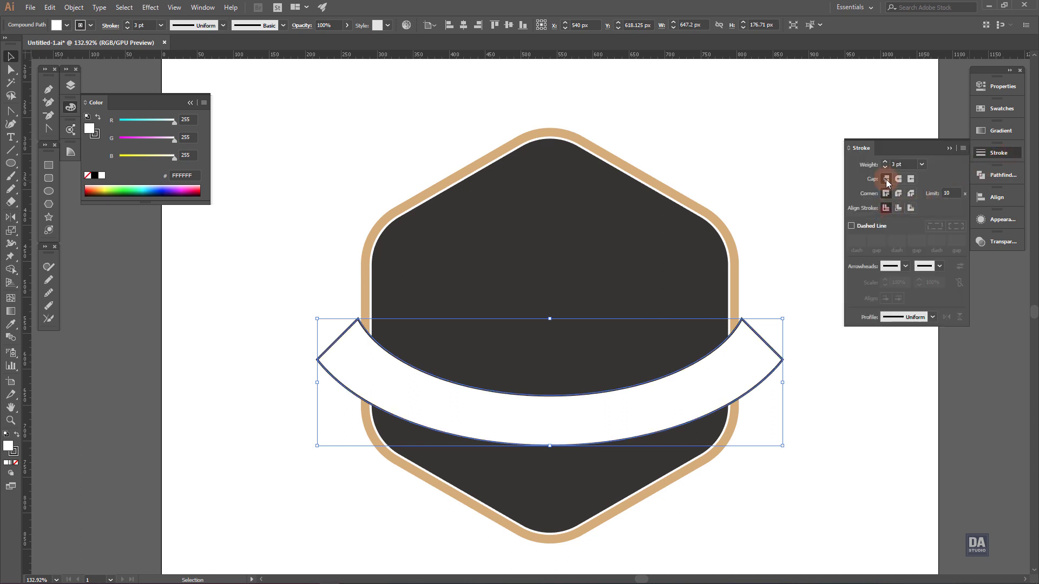
pyautogui.click(885, 162)
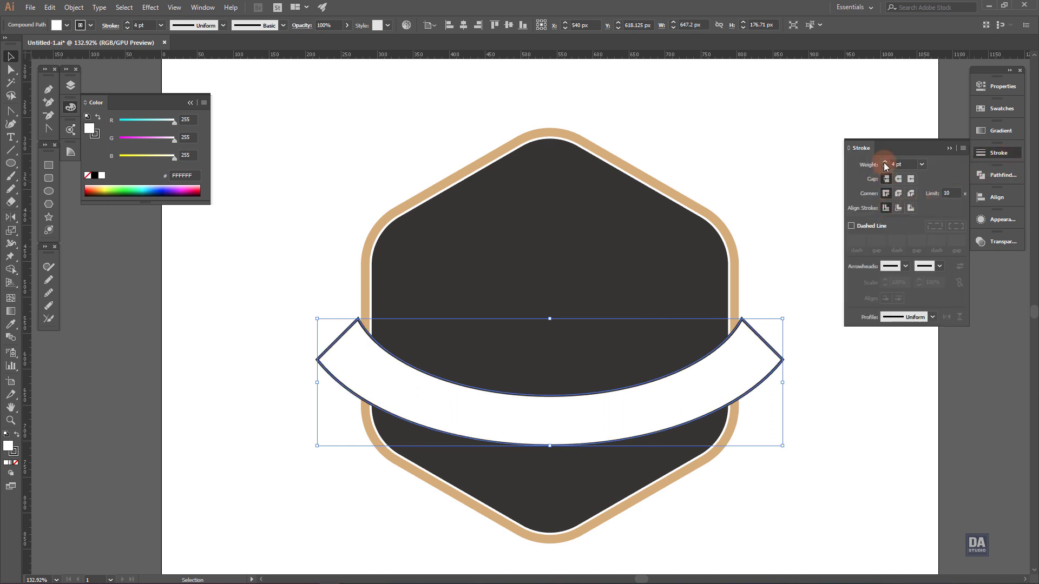
pyautogui.click(884, 162)
pyautogui.click(887, 179)
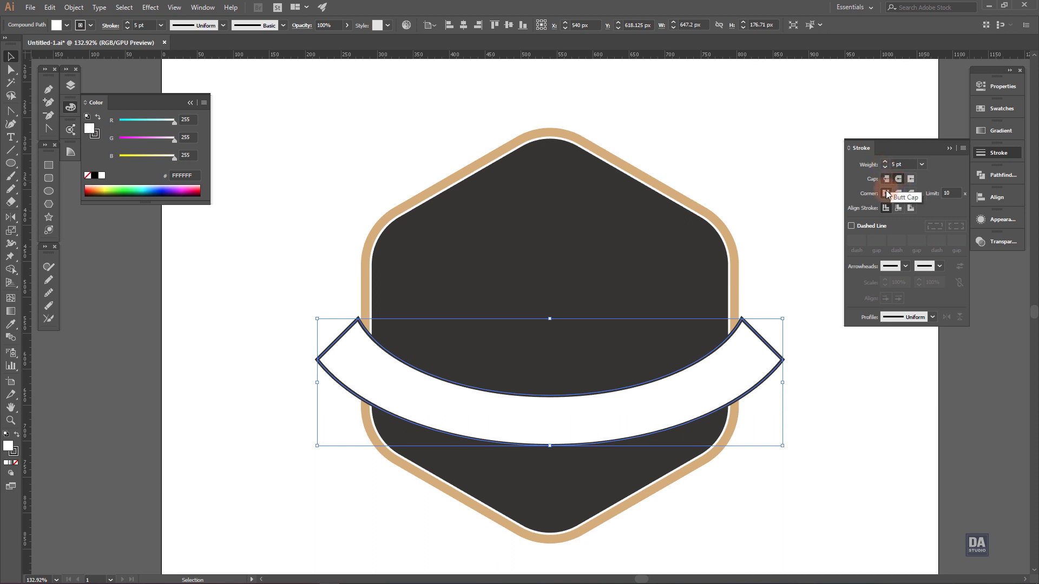
pyautogui.click(898, 195)
pyautogui.click(820, 269)
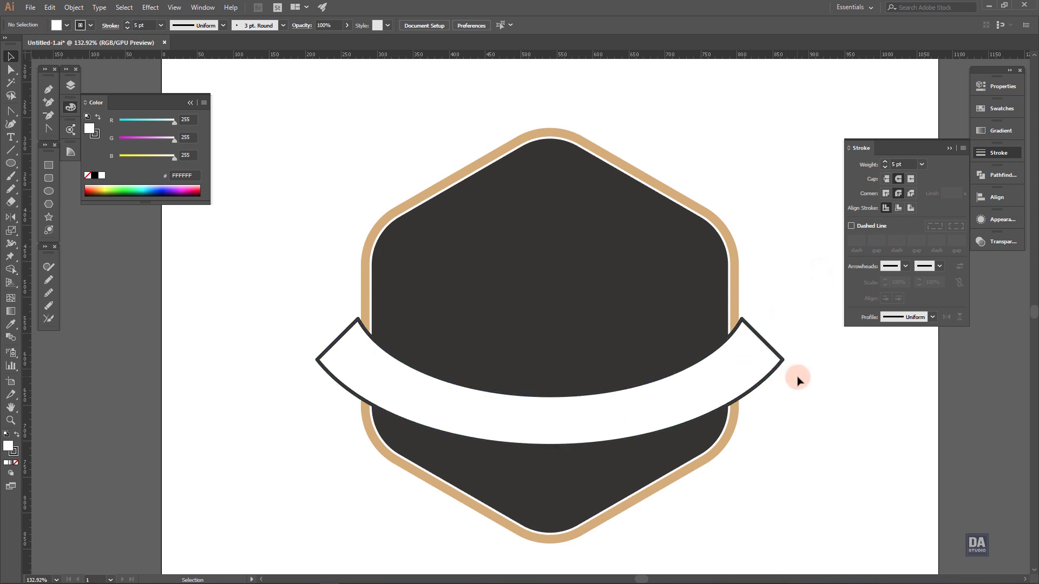
# Step: Draw a notched ribbon tail outline with the Pen tool, starting at the band's lower-left corner and ending near its upper-left corner
pyautogui.press('z')
pyautogui.keyDown('alt'); pyautogui.click(544, 332); pyautogui.keyUp('alt')
pyautogui.moveTo(543, 333); pyautogui.dragTo(626, 334)
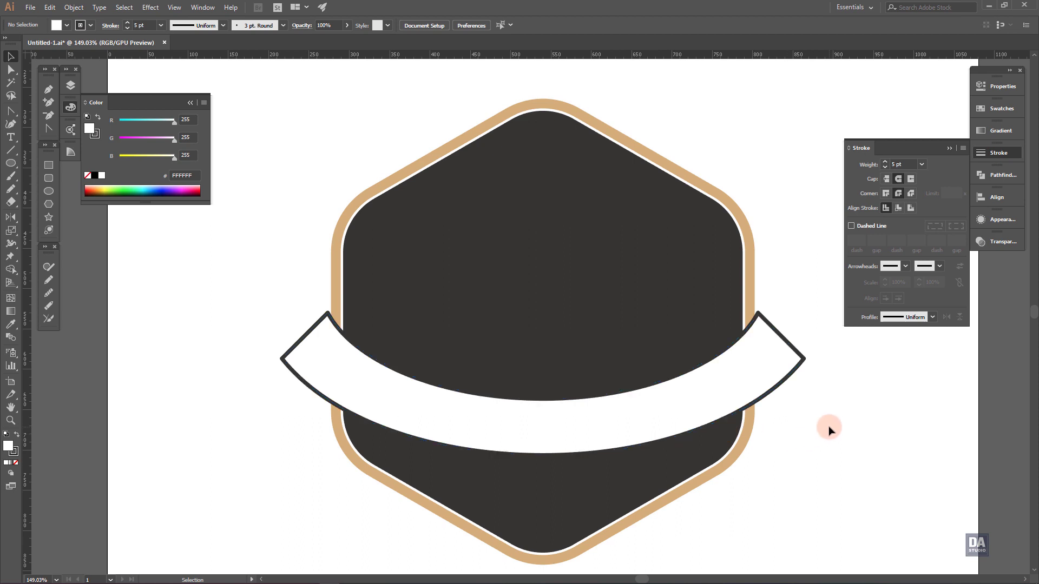
pyautogui.moveTo(325, 377); pyautogui.dragTo(457, 367)
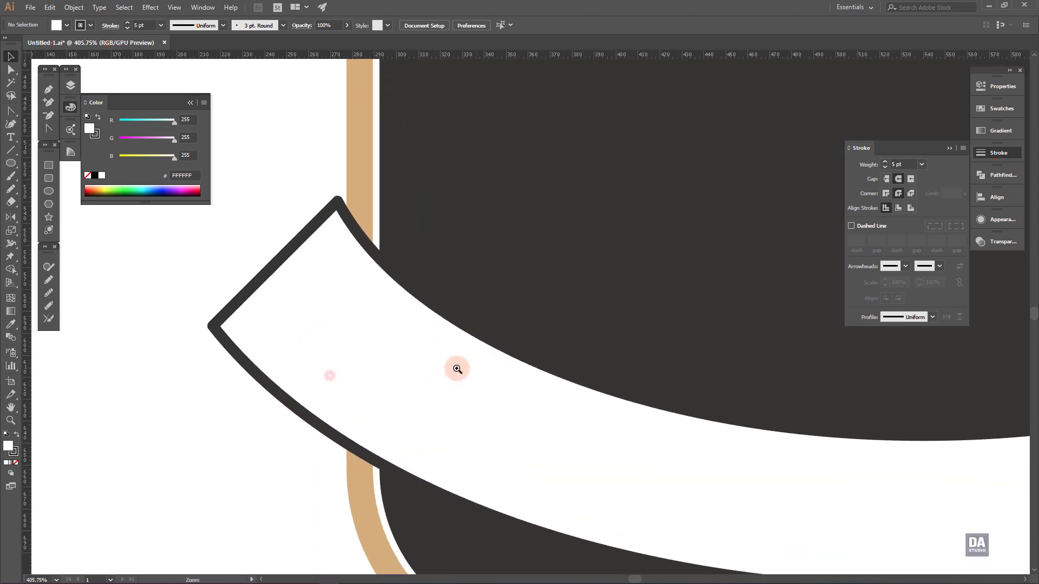
pyautogui.moveTo(318, 359); pyautogui.dragTo(415, 336)
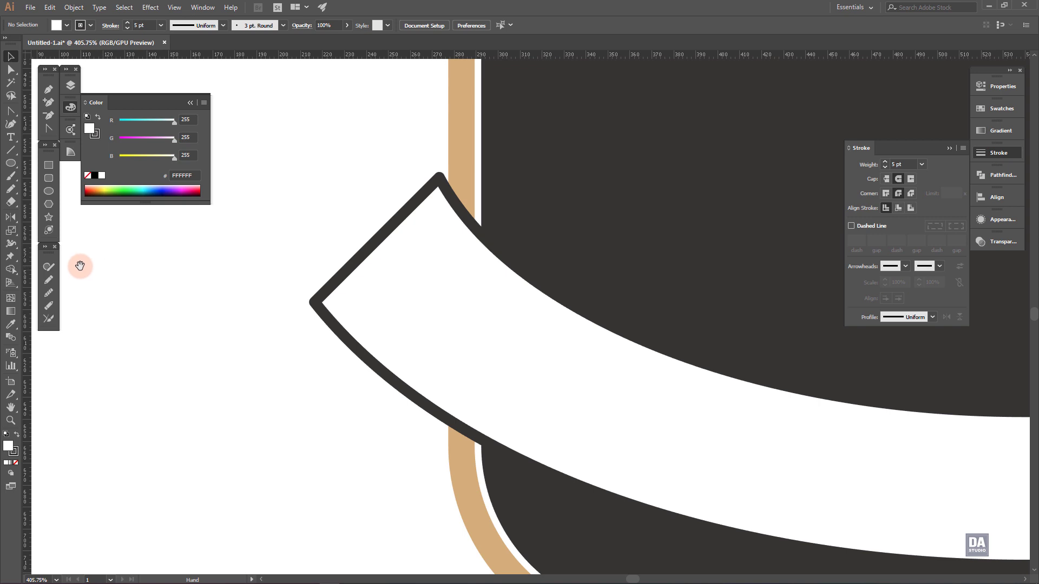
pyautogui.click(48, 90)
pyautogui.click(312, 303)
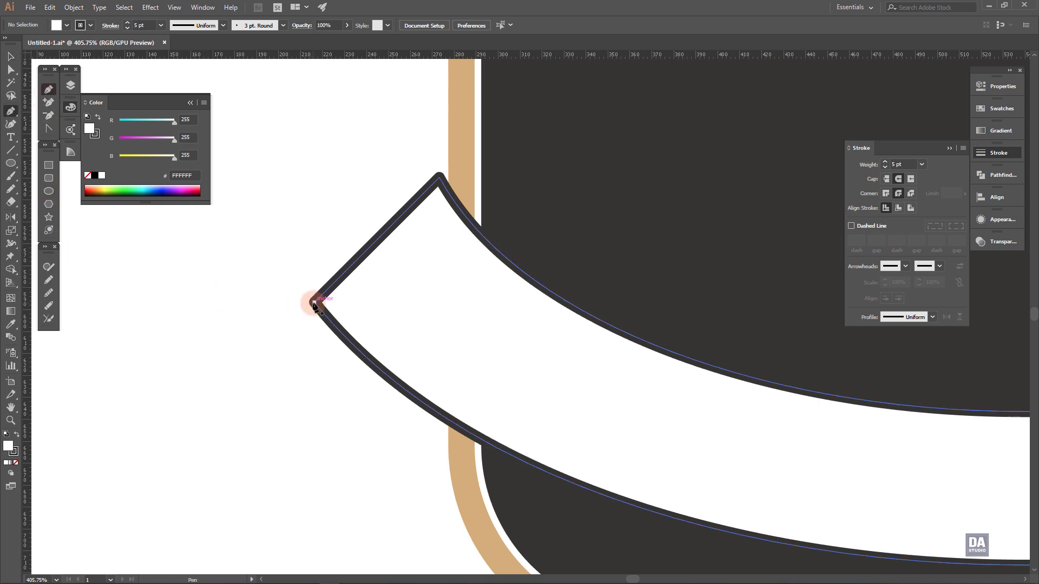
pyautogui.moveTo(312, 303); pyautogui.dragTo(170, 232)
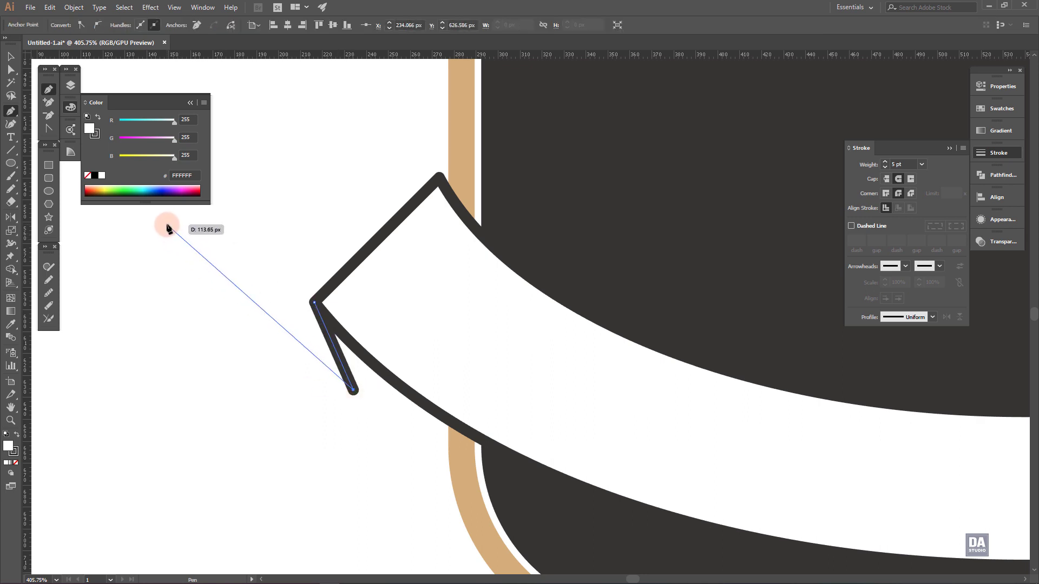
pyautogui.click(165, 224)
pyautogui.click(314, 187)
pyautogui.scroll(3, 360, 232)
pyautogui.moveTo(314, 187); pyautogui.dragTo(447, 263)
# Step: Adjust the anchor points of the tail's upper tip, inner notch and left tip to even out its shape
pyautogui.moveTo(357, 164); pyautogui.dragTo(338, 160)
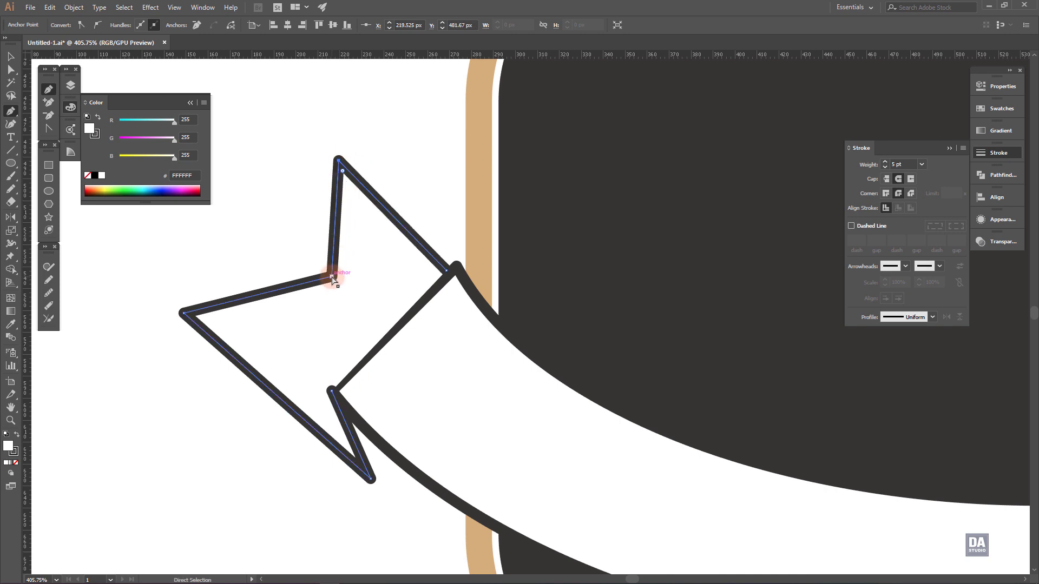
pyautogui.moveTo(332, 277); pyautogui.dragTo(314, 275)
pyautogui.click(185, 313)
pyautogui.moveTo(184, 316); pyautogui.dragTo(190, 319)
pyautogui.press('p')
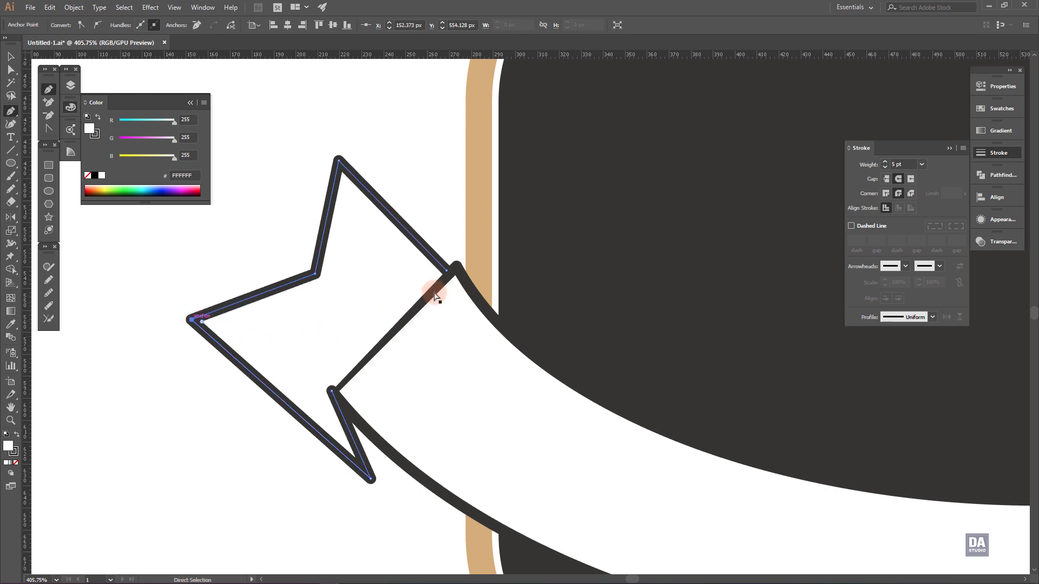
# Step: Close the tail path along the band's left end and nudge its upper-right anchor onto the band's edge
pyautogui.click(447, 271)
pyautogui.click(332, 391)
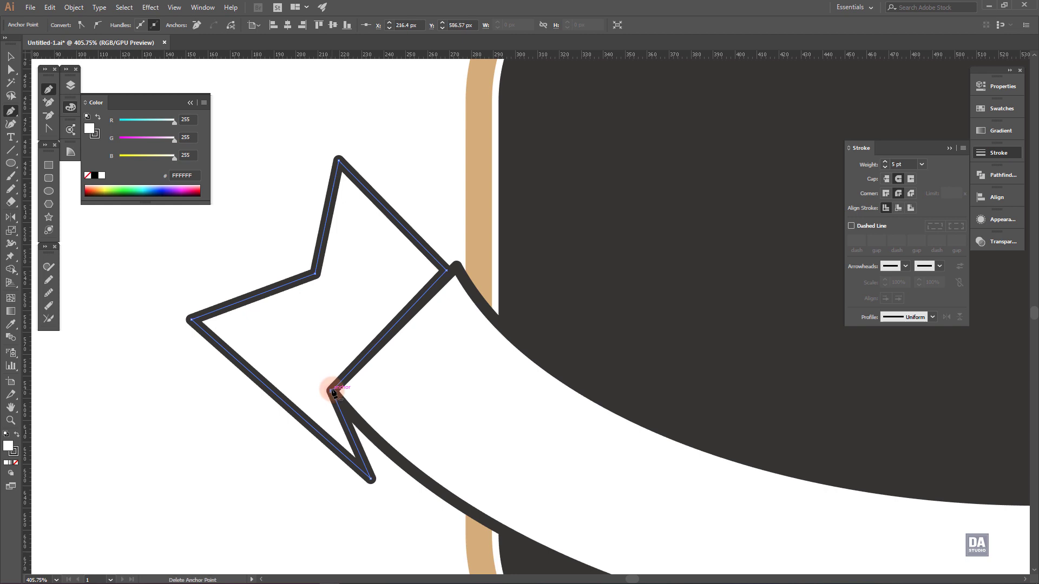
pyautogui.keyDown('ctrl'); pyautogui.click(446, 270); pyautogui.keyUp('ctrl')
pyautogui.moveTo(447, 271); pyautogui.dragTo(449, 273)
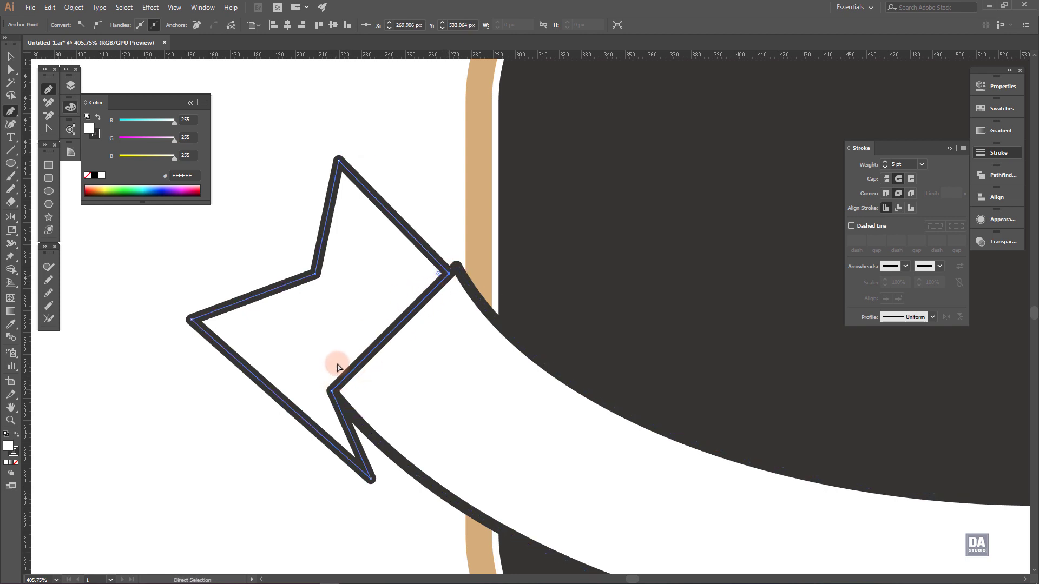
# Step: Scale the ribbon tail down to about 112 by 138 px and fit it against the band's left end
pyautogui.keyDown('ctrl'); pyautogui.keyDown('alt'); pyautogui.click(389, 297); pyautogui.keyUp('alt'); pyautogui.keyUp('ctrl')
pyautogui.moveTo(265, 240); pyautogui.dragTo(215, 238)
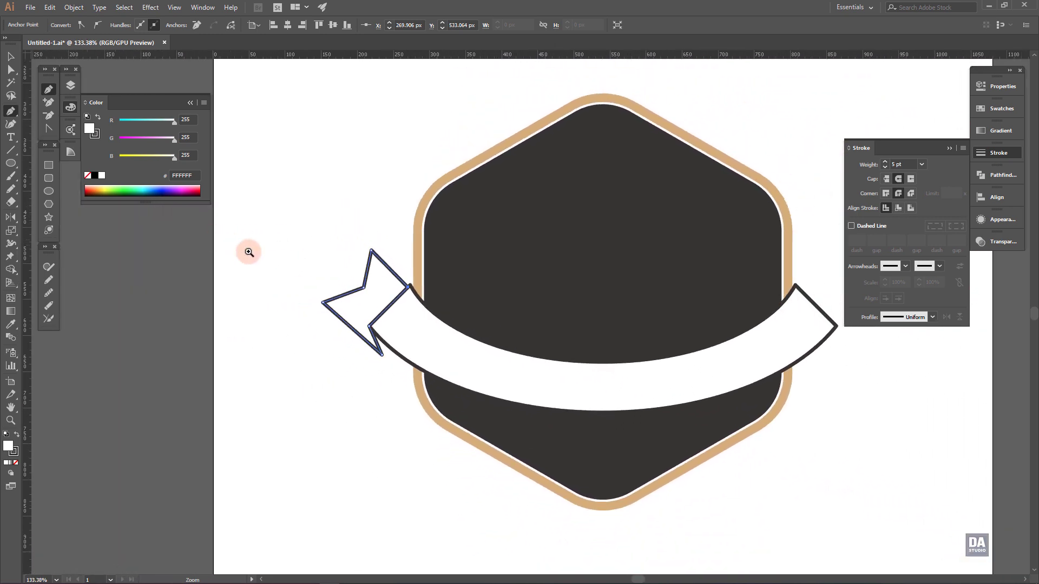
pyautogui.click(371, 283)
pyautogui.press('v')
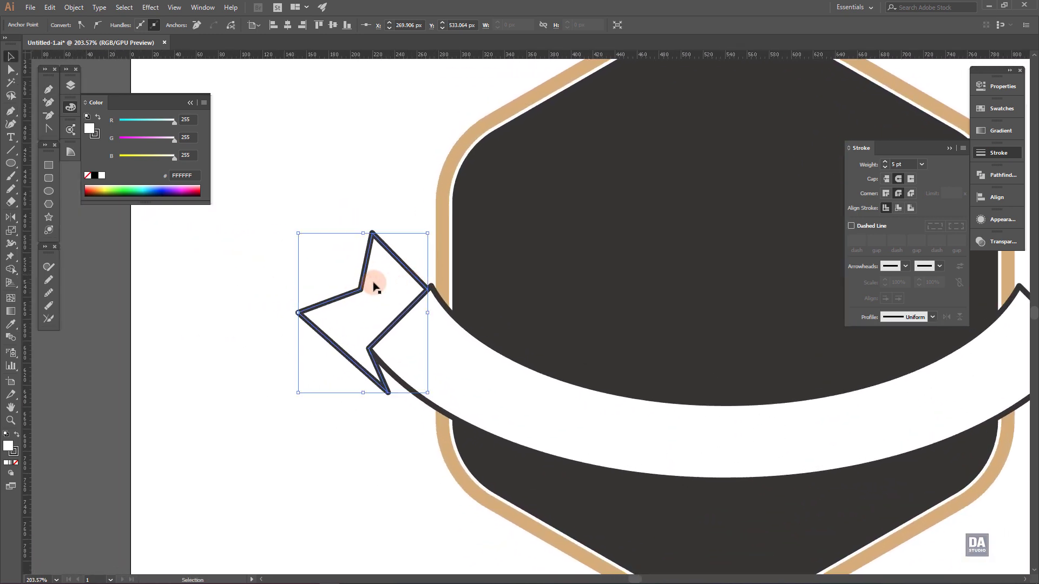
pyautogui.moveTo(423, 239); pyautogui.dragTo(422, 240)
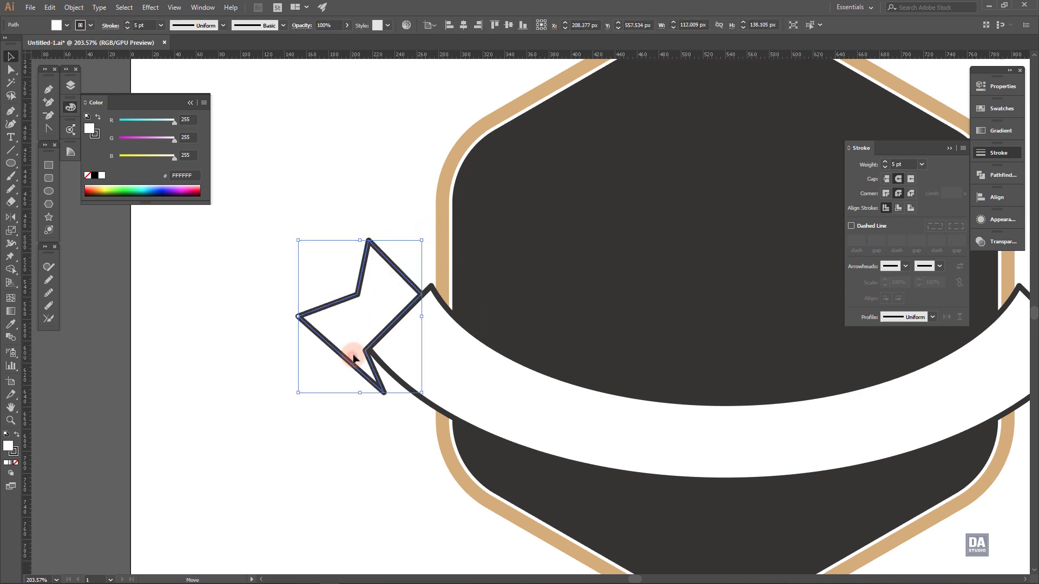
pyautogui.moveTo(374, 349); pyautogui.dragTo(470, 330)
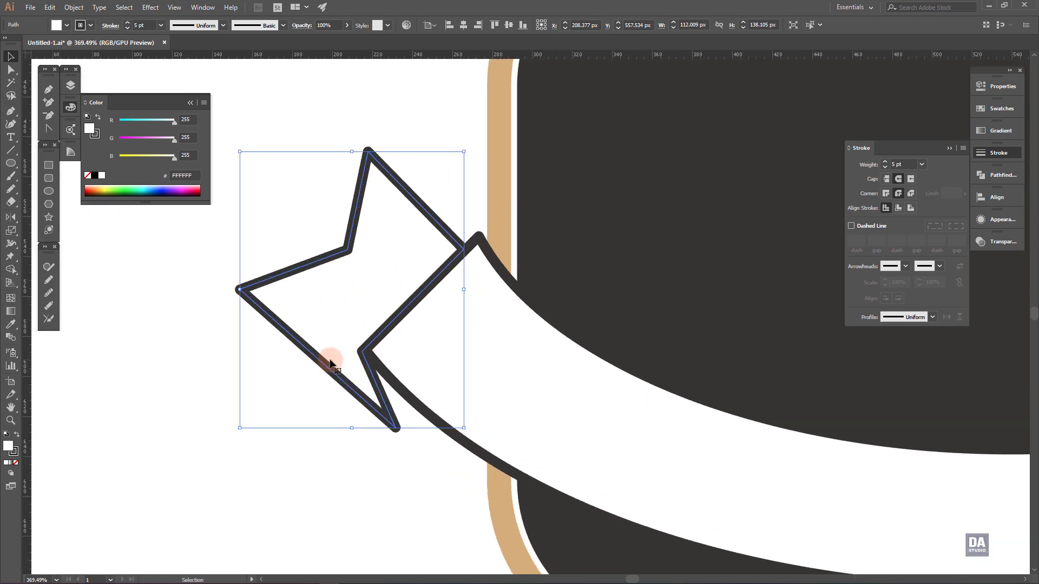
pyautogui.click(283, 420)
# Step: Reflect a copy of the left ribbon tail across the vertical axis through the hexagon's top anchor onto the band's right end
pyautogui.hotkey('ctrl', '0')
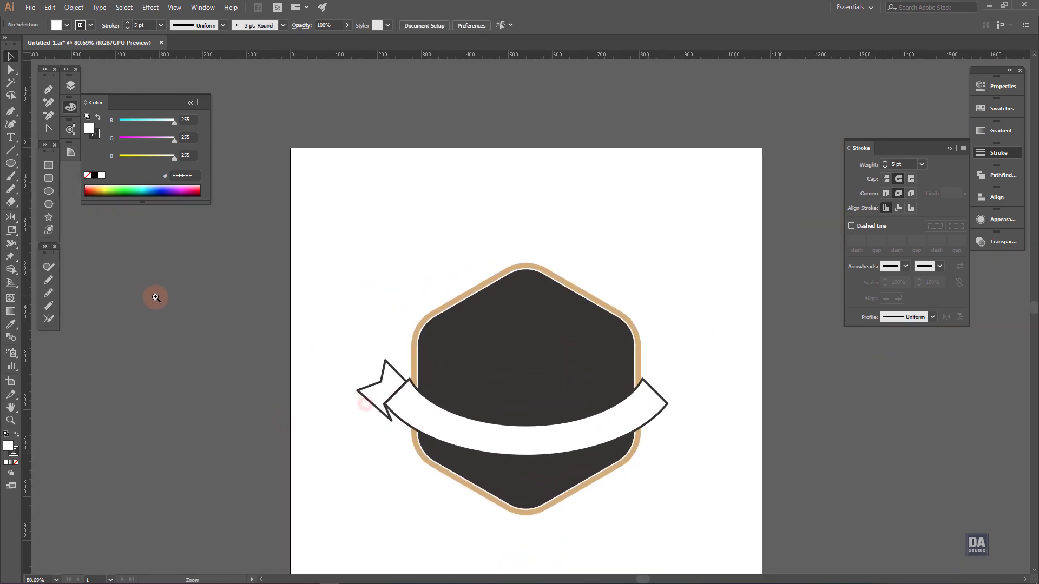
pyautogui.moveTo(155, 297); pyautogui.dragTo(198, 316)
pyautogui.moveTo(401, 378); pyautogui.dragTo(353, 350)
pyautogui.click(354, 350)
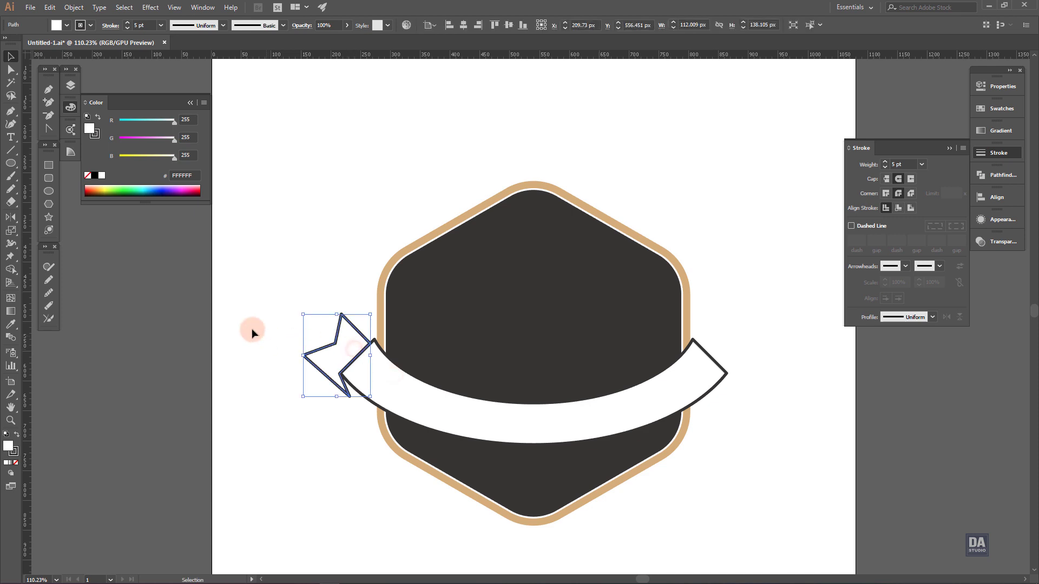
pyautogui.press('o')
pyautogui.keyDown('alt'); pyautogui.click(535, 187); pyautogui.keyUp('alt')
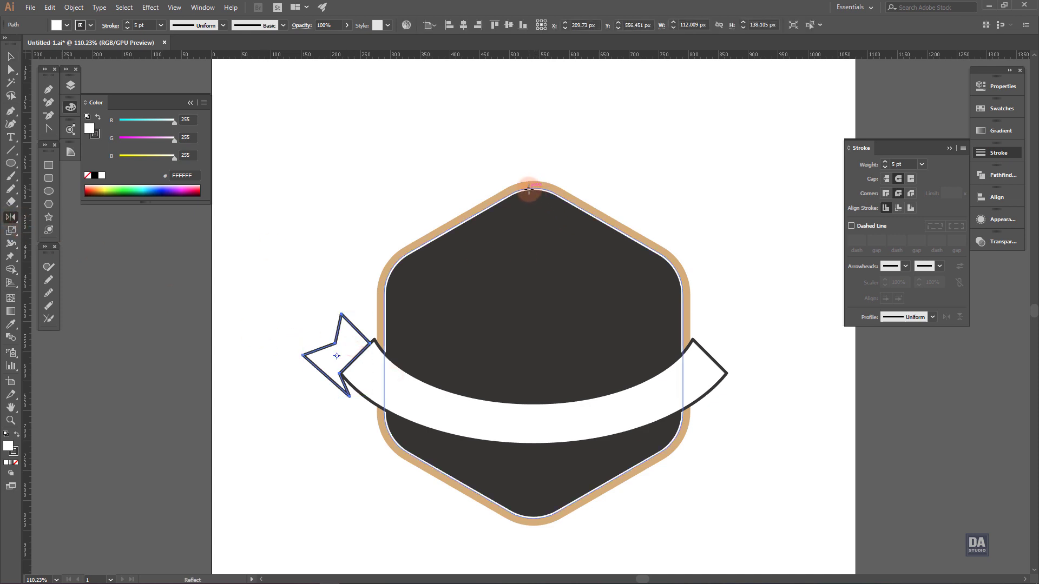
pyautogui.keyDown('alt'); pyautogui.click(534, 180); pyautogui.keyUp('alt')
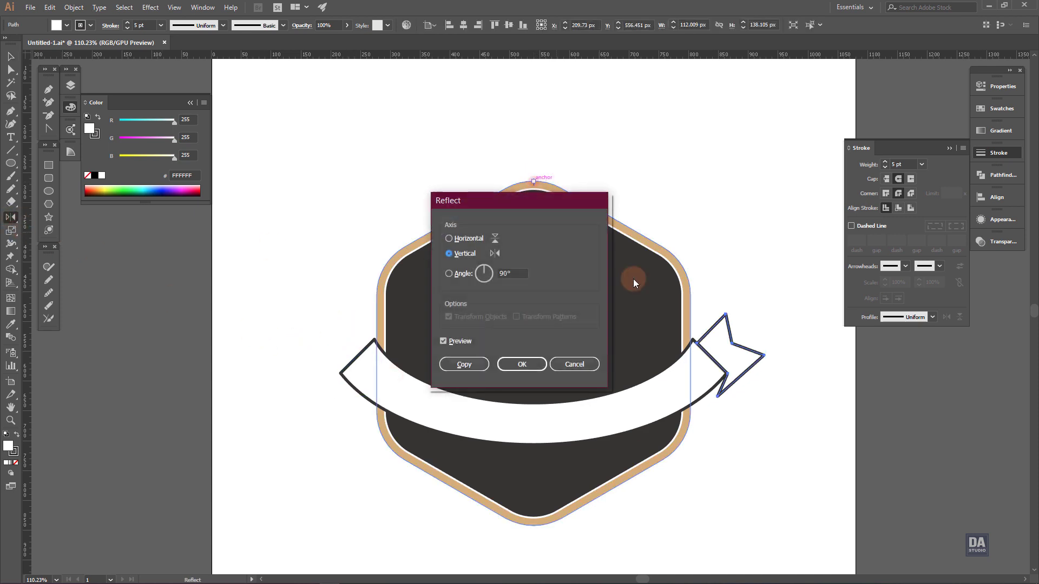
pyautogui.click(465, 364)
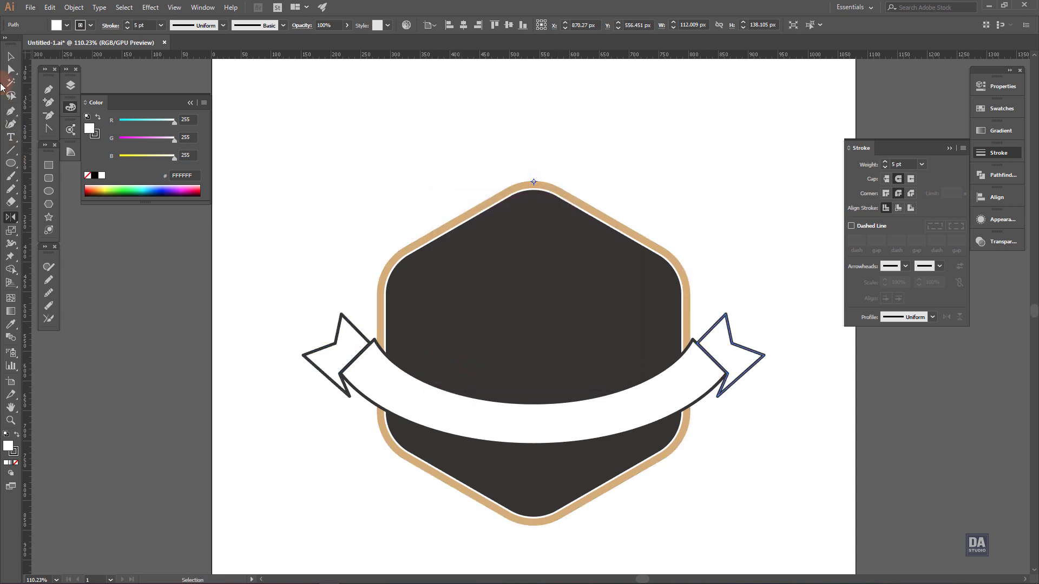
pyautogui.click(239, 290)
pyautogui.click(341, 315)
pyautogui.keyDown('alt'); pyautogui.click(359, 273); pyautogui.keyUp('alt')
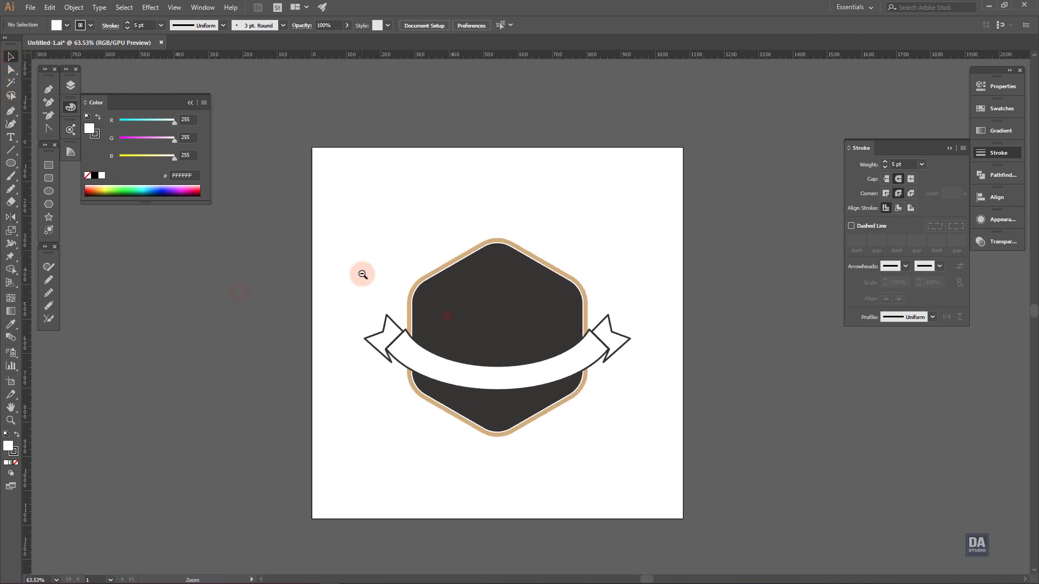
# Step: Draw a 1080 by 1080 px background rectangle covering the artboard and send it to the back
pyautogui.doubleClick(10, 406)
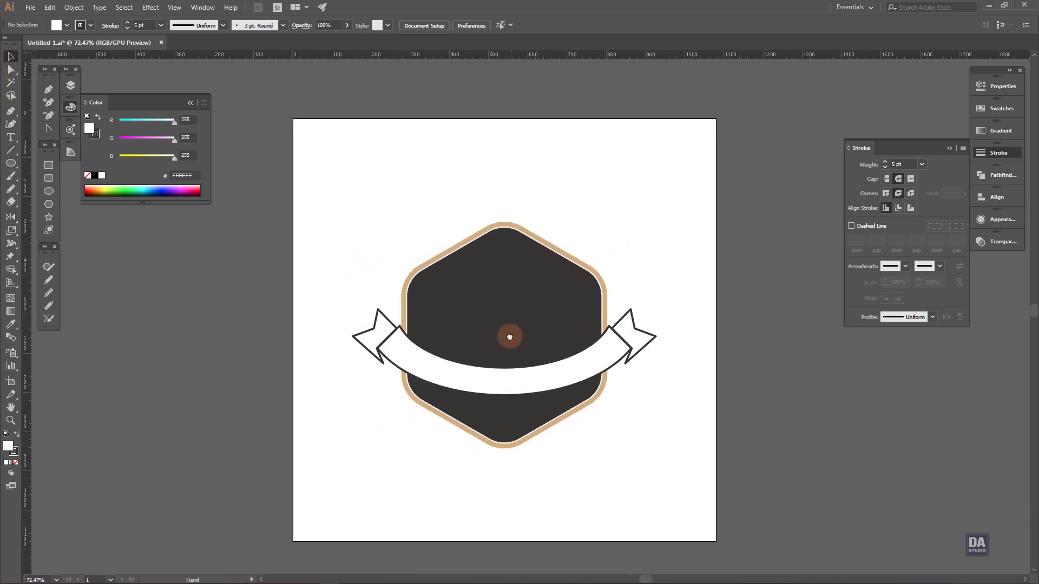
pyautogui.click(53, 166)
pyautogui.moveTo(291, 112); pyautogui.dragTo(708, 536)
pyautogui.press('v')
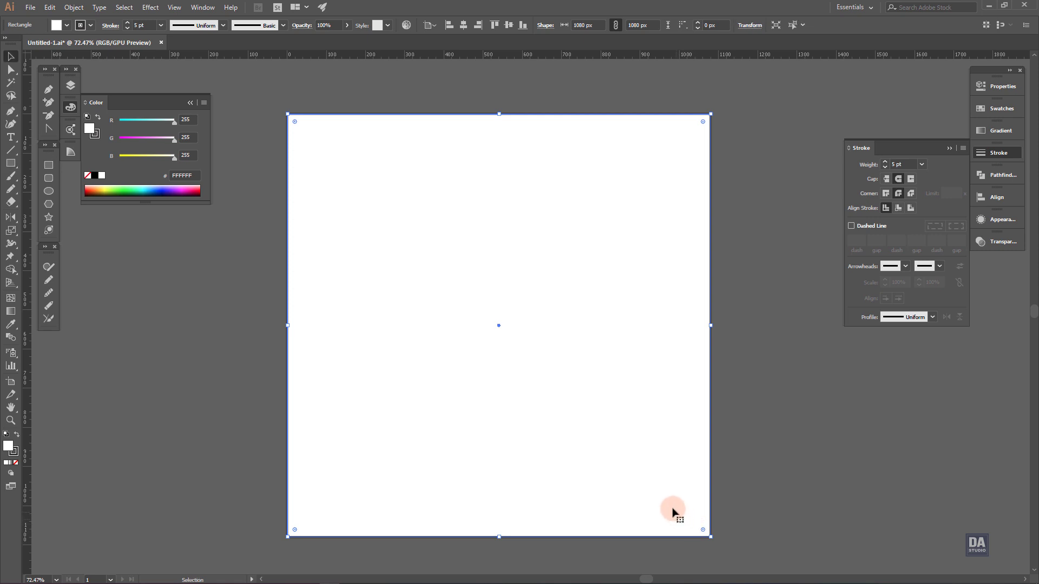
pyautogui.rightClick(644, 418)
pyautogui.moveTo(676, 368)
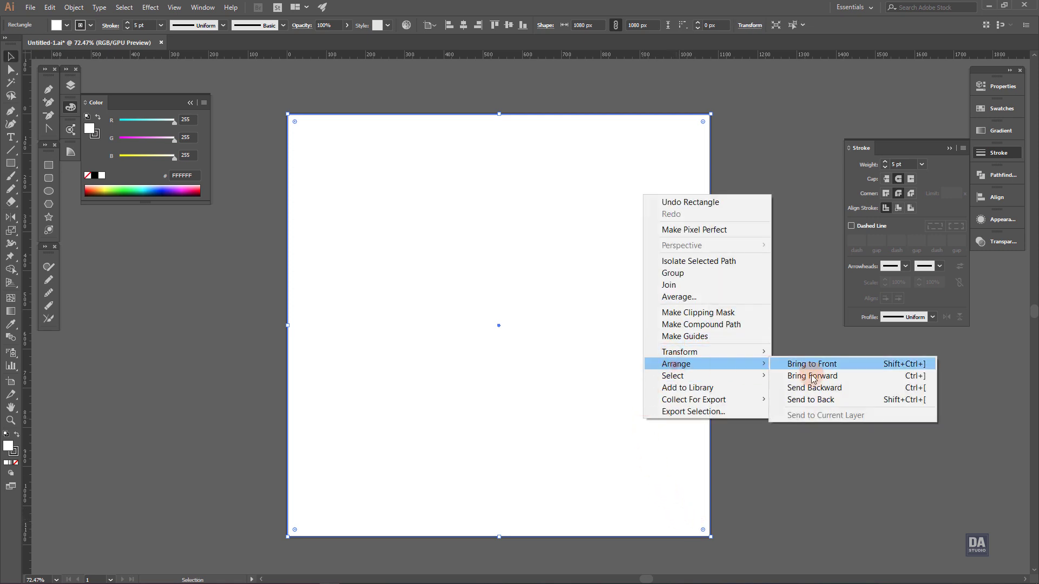
pyautogui.click(798, 400)
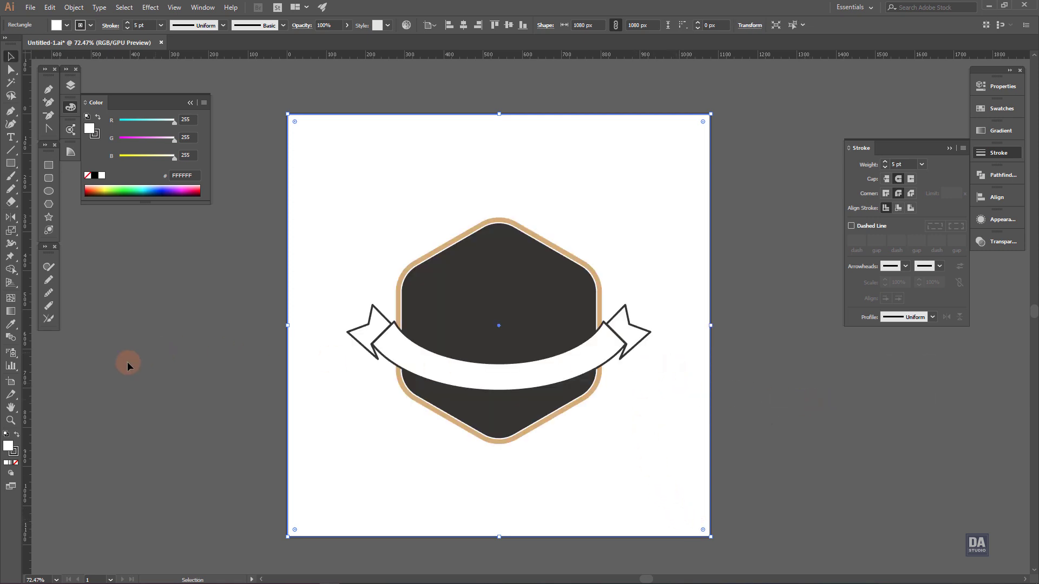
# Step: Apply the hexagon's dark grey fill 343131 and white stroke to the background rectangle with the Eyedropper, and deselect it
pyautogui.click(10, 324)
pyautogui.click(452, 296)
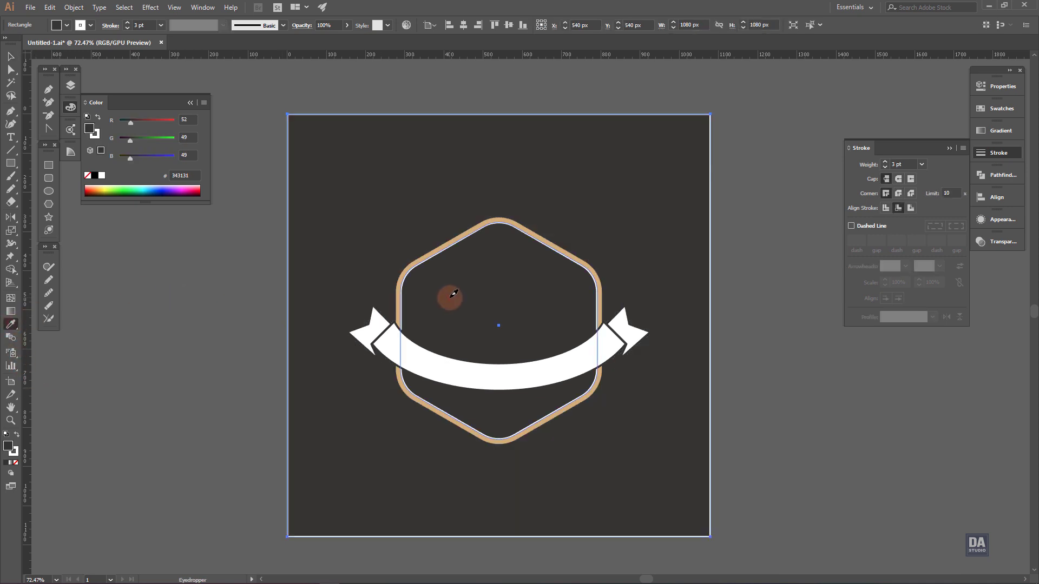
pyautogui.click(11, 56)
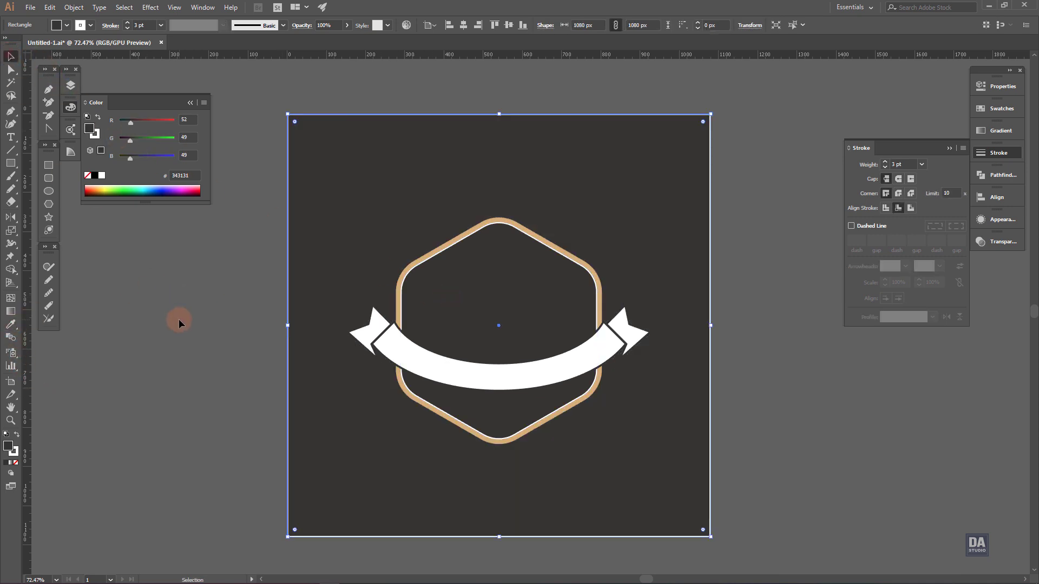
pyautogui.click(209, 331)
pyautogui.press('space')
pyautogui.keyDown('alt'); pyautogui.click(597, 383); pyautogui.keyUp('alt')
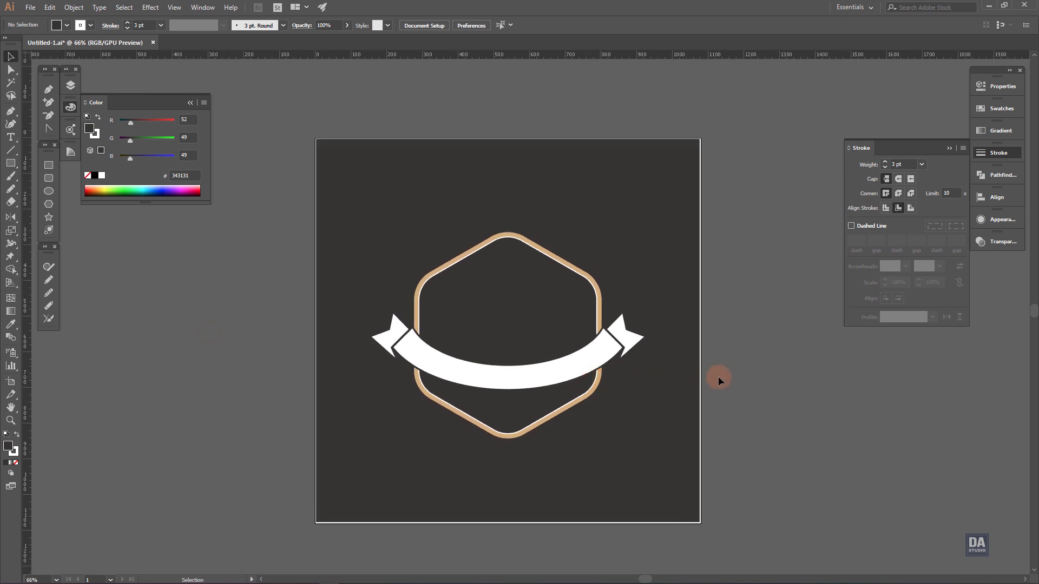
# Step: Draw a horizontal ellipse about 412 by 193 px centred in the hexagon above the ribbon
pyautogui.moveTo(556, 353); pyautogui.dragTo(659, 337)
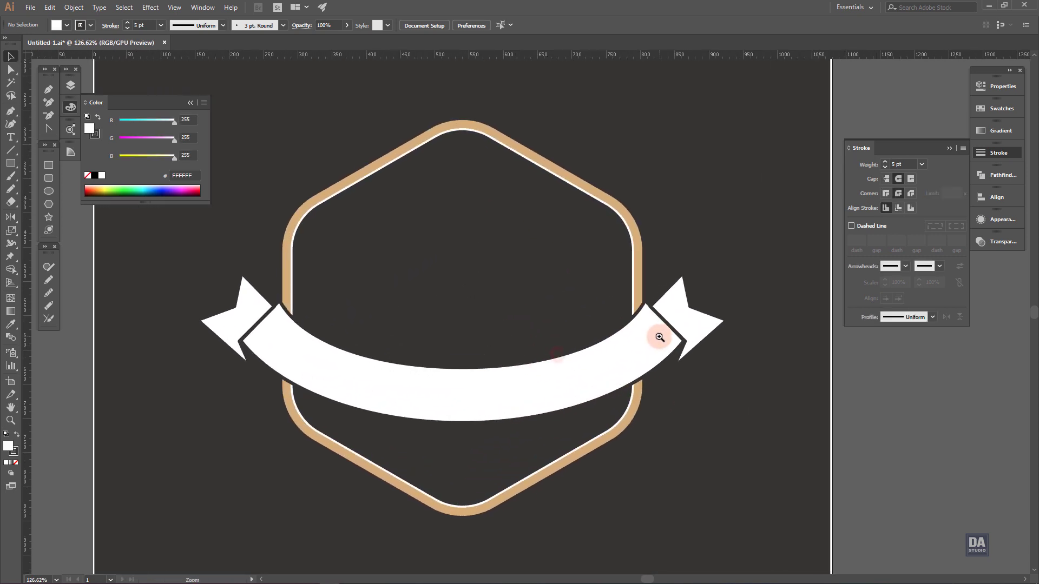
pyautogui.click(49, 191)
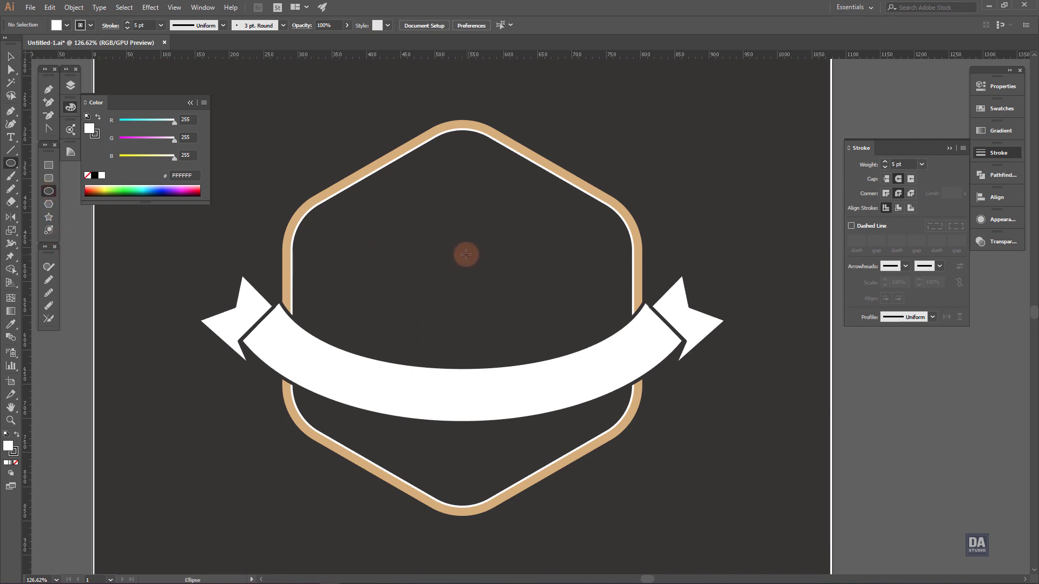
pyautogui.moveTo(464, 251)
pyautogui.mouseDown()
pyautogui.moveTo(483, 265)
pyautogui.moveTo(461, 259)
pyautogui.moveTo(463, 269)
pyautogui.moveTo(579, 300)
pyautogui.moveTo(604, 323)
pyautogui.mouseUp()
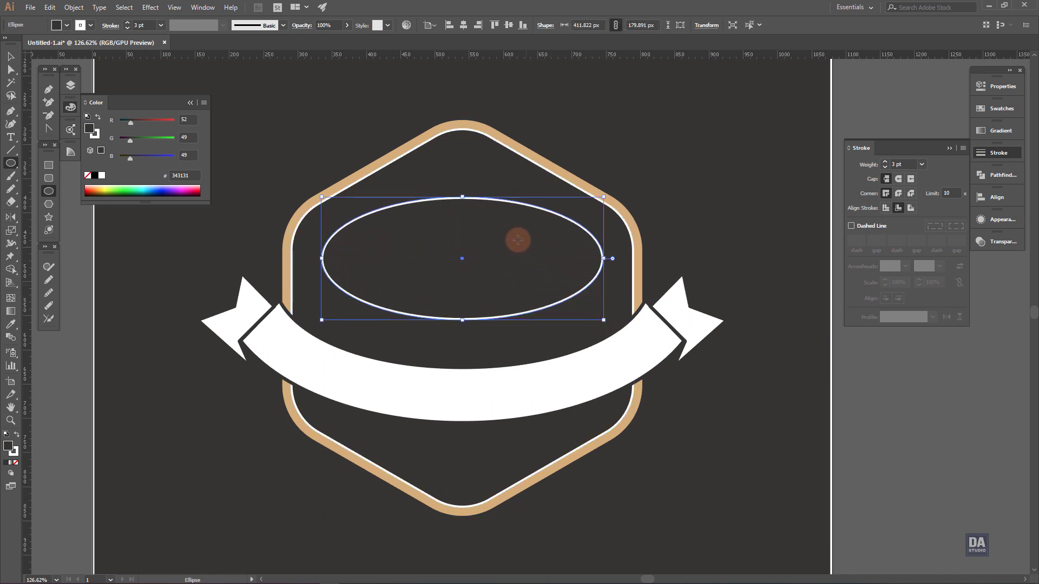
pyautogui.moveTo(464, 197); pyautogui.dragTo(578, 202)
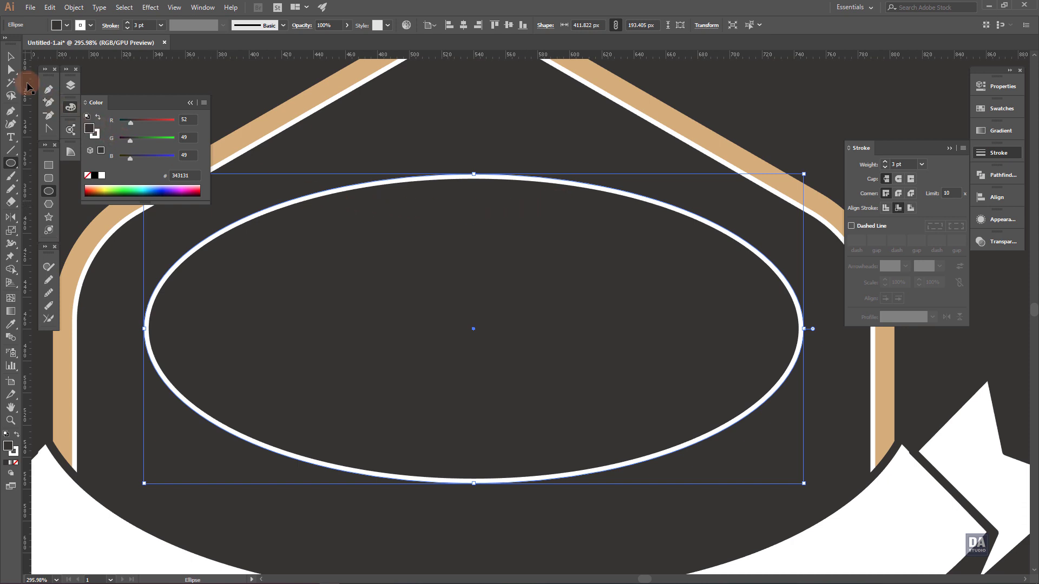
pyautogui.press('a')
pyautogui.click(158, 326)
pyautogui.click(144, 328)
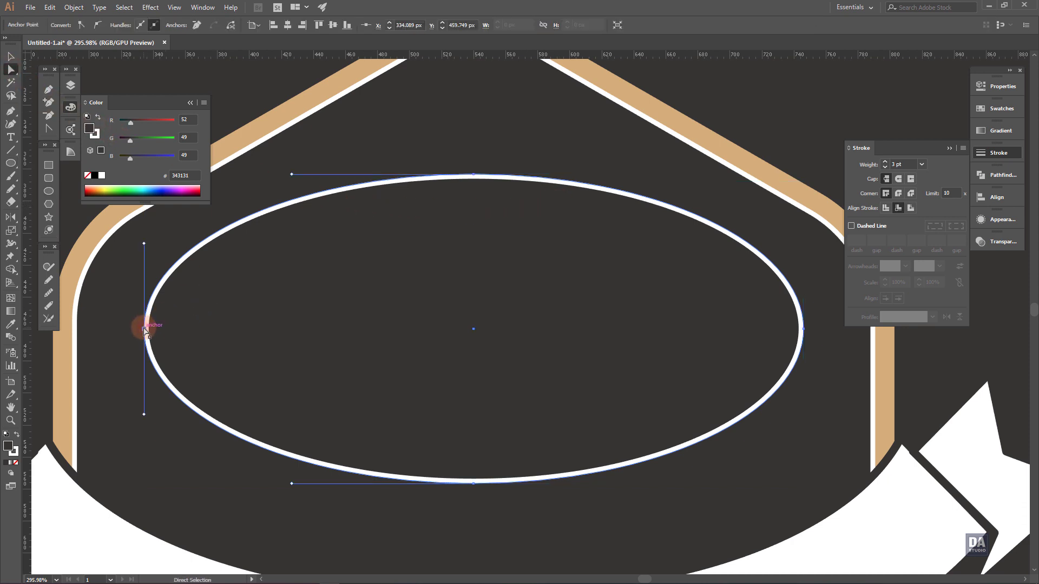
pyautogui.press('Delete')
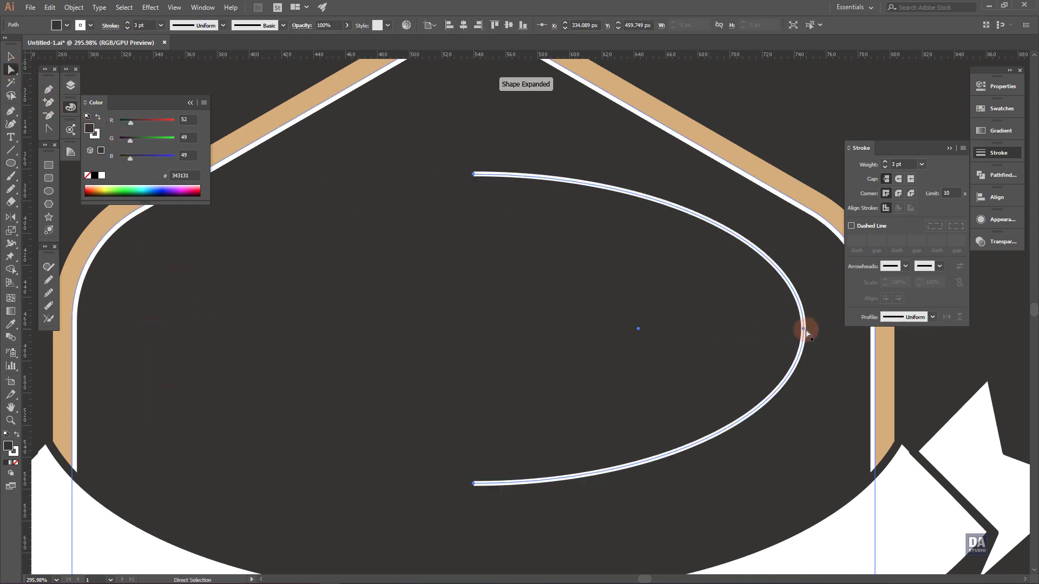
pyautogui.hotkey('ctrl', 'z')
# Step: Delete the ellipse's bottom anchor point so only its upper arc is left
pyautogui.click(474, 483)
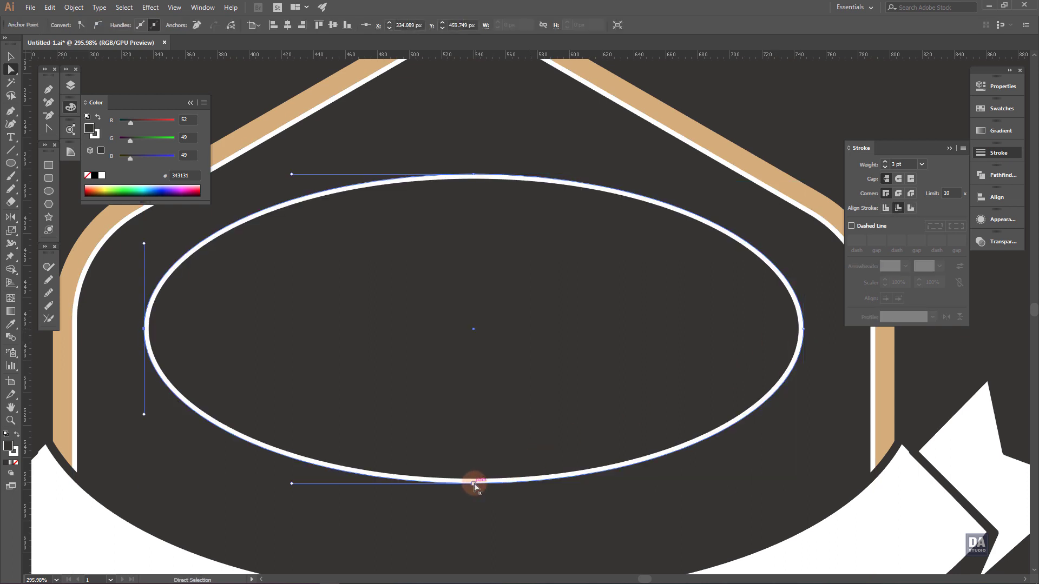
pyautogui.press('Delete')
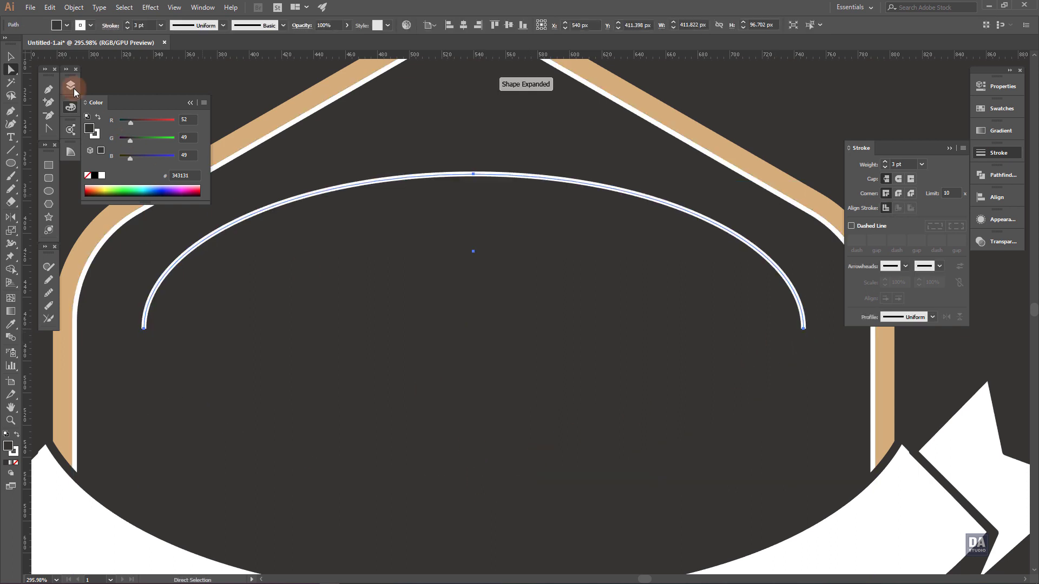
pyautogui.press('v')
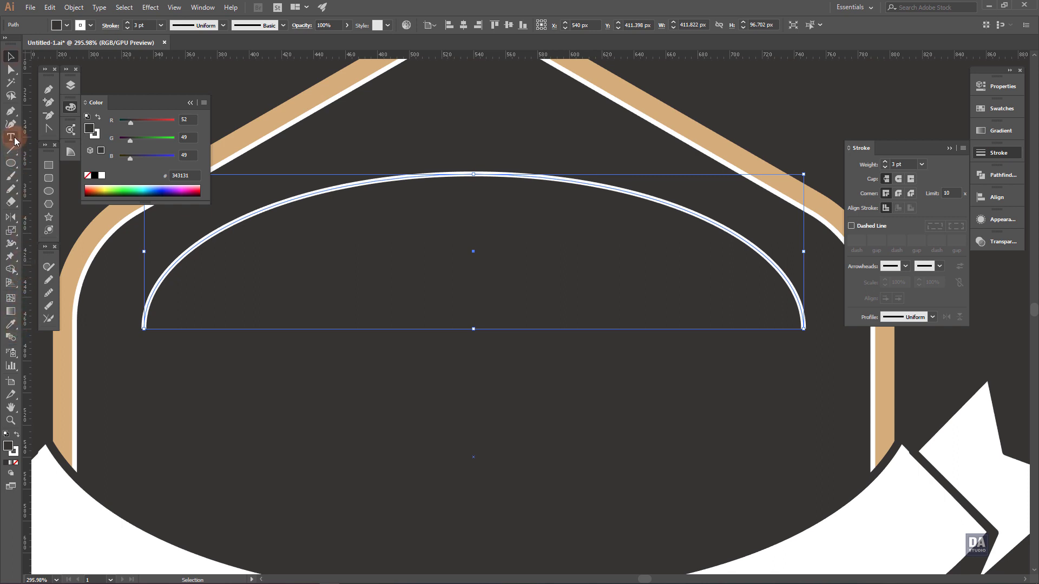
# Step: Add the text PREMIUM PRODUCT along the arc with the Type on a Path tool
pyautogui.moveTo(14, 140); pyautogui.dragTo(46, 163)
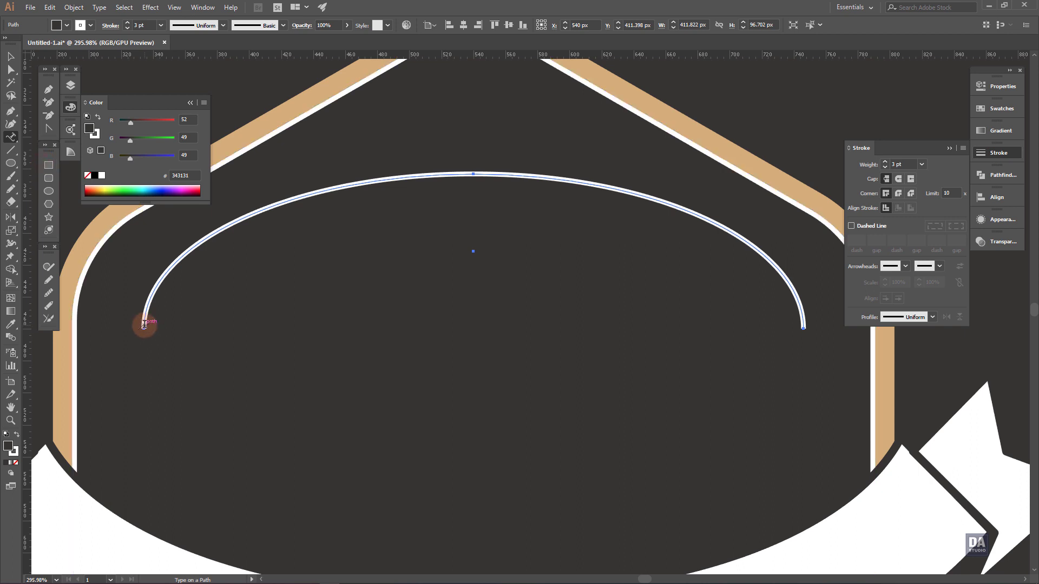
pyautogui.click(143, 324)
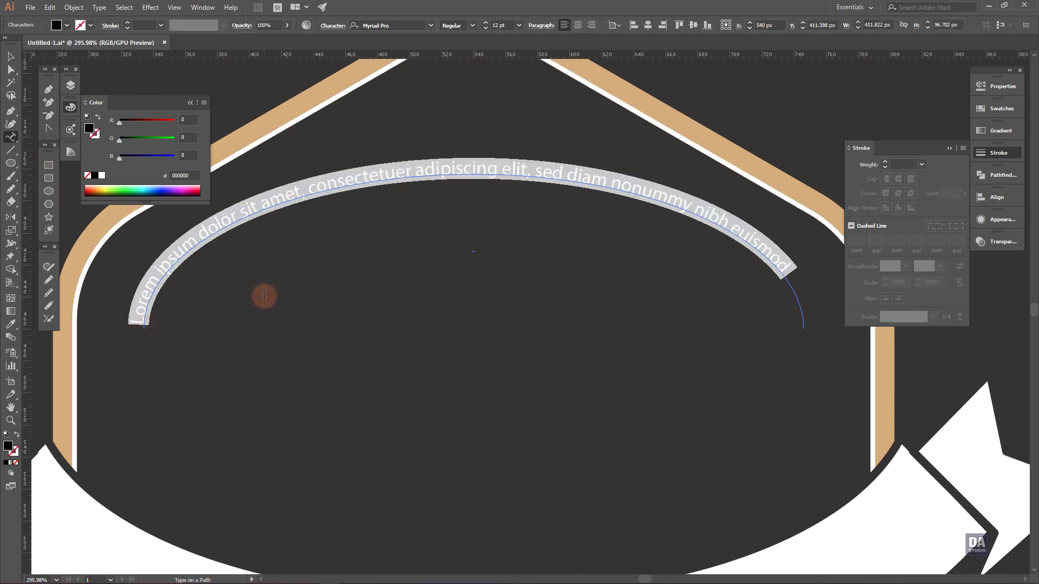
pyautogui.write('PREMIUM PRODUCT')
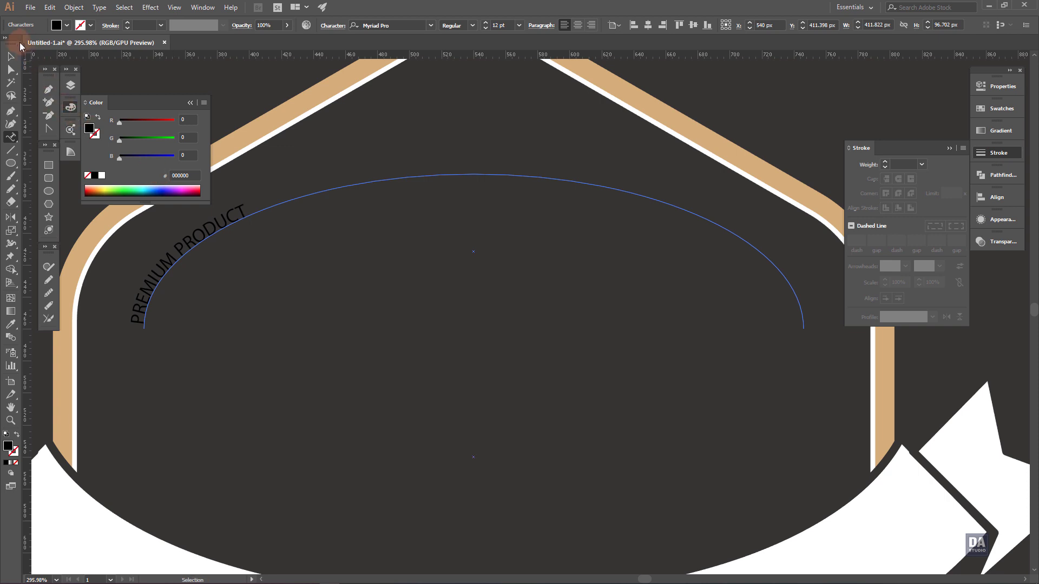
# Step: Centre the text on the arc, set its size to 31 pt and move it slightly downwards
pyautogui.click(11, 56)
pyautogui.click(578, 25)
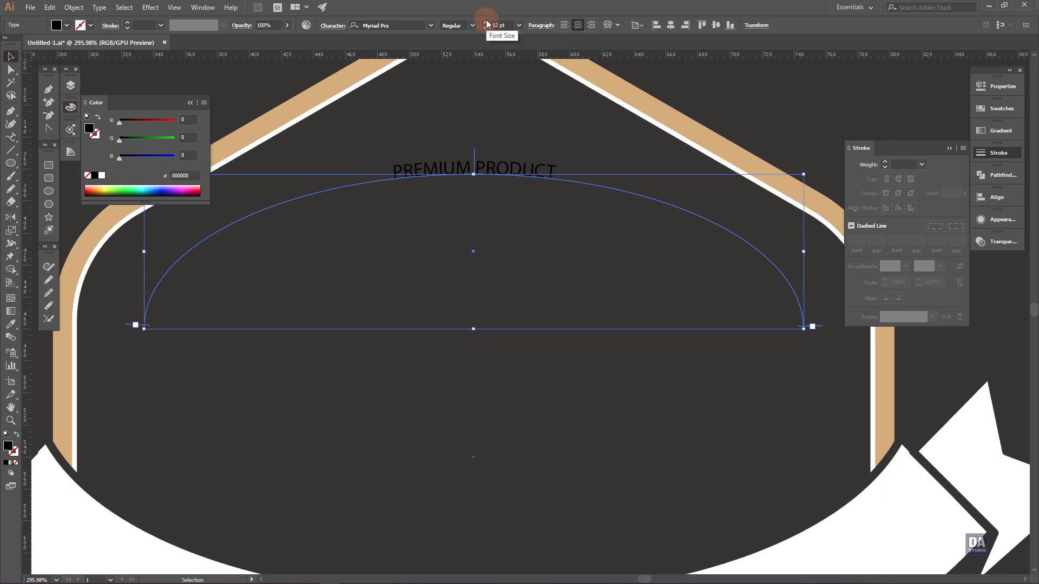
pyautogui.moveTo(486, 25); pyautogui.dragTo(487, 25)
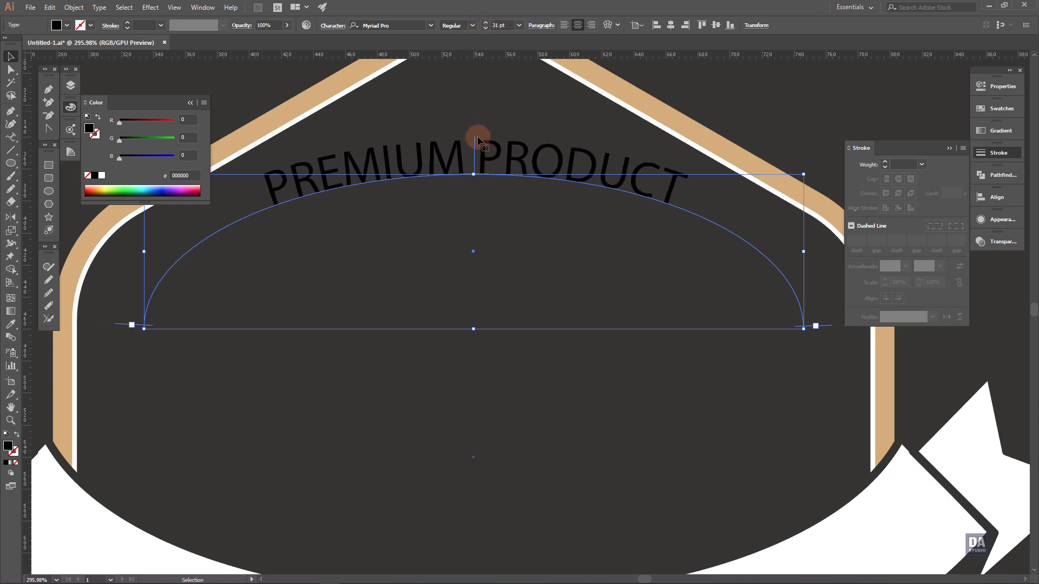
pyautogui.moveTo(488, 165); pyautogui.dragTo(489, 173)
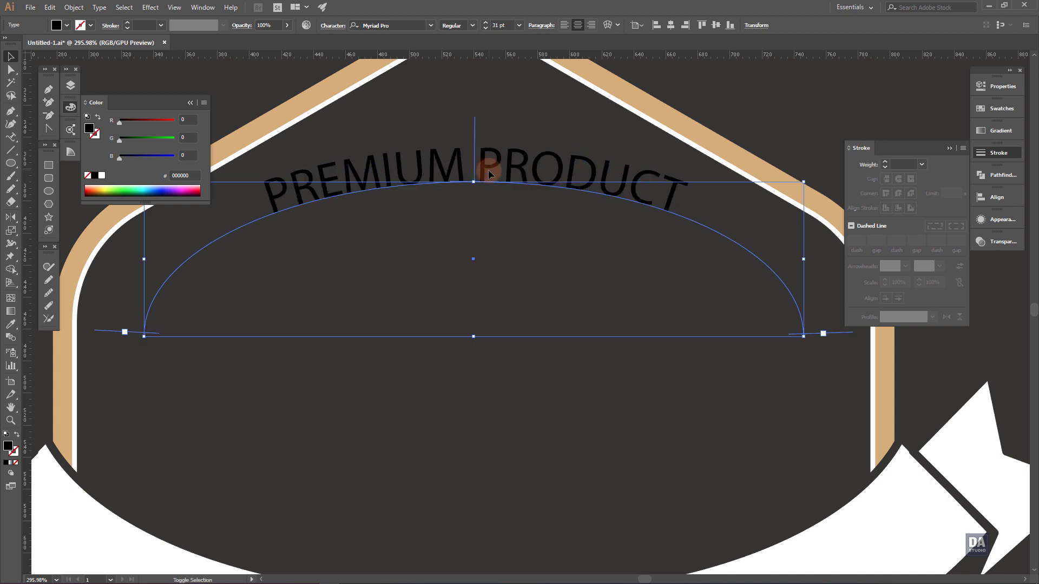
# Step: Set the arched text's font to Bebas Neue Bold
pyautogui.click(374, 26)
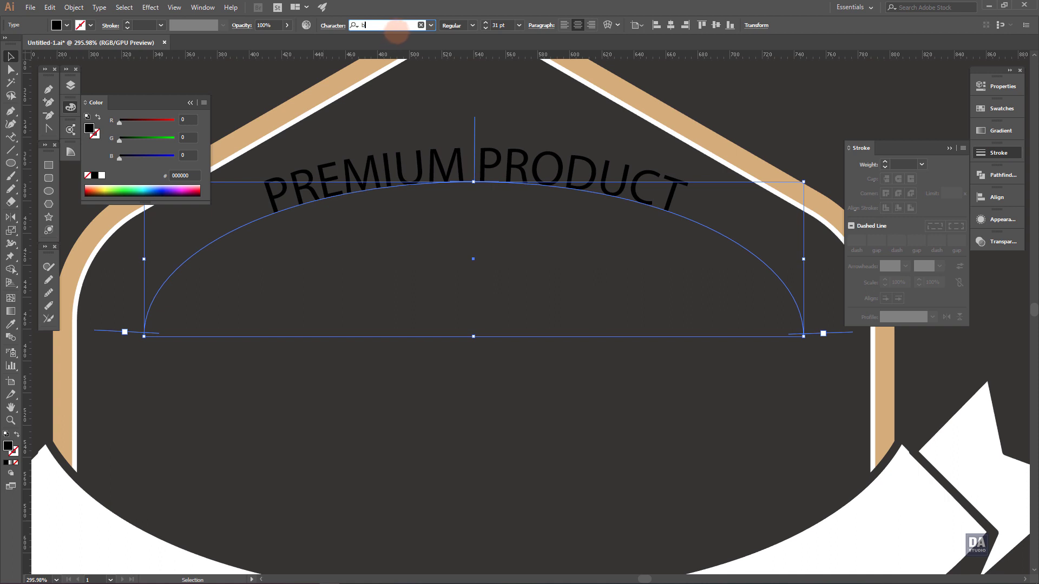
pyautogui.write('beb')
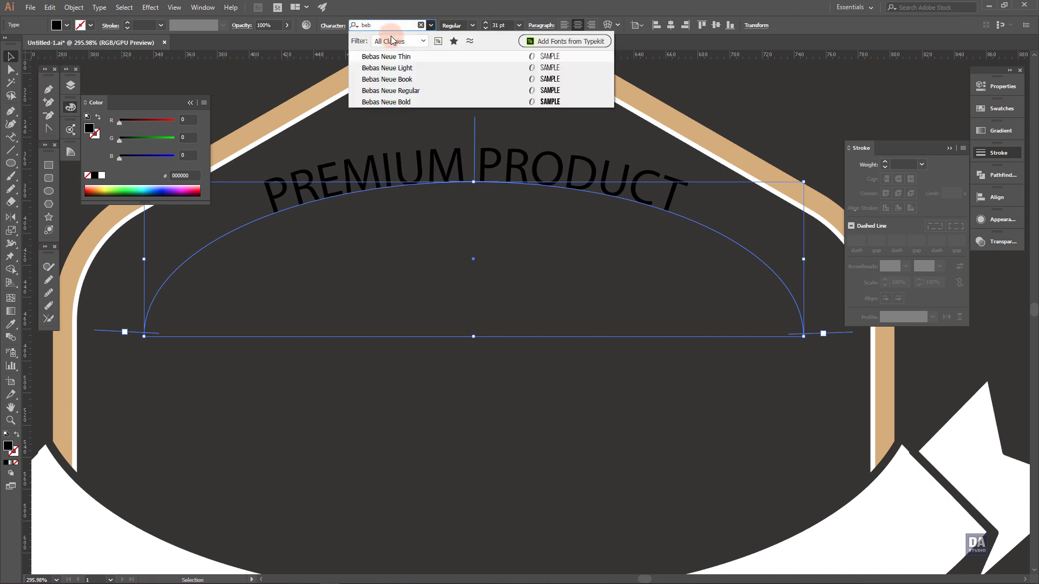
pyautogui.click(401, 102)
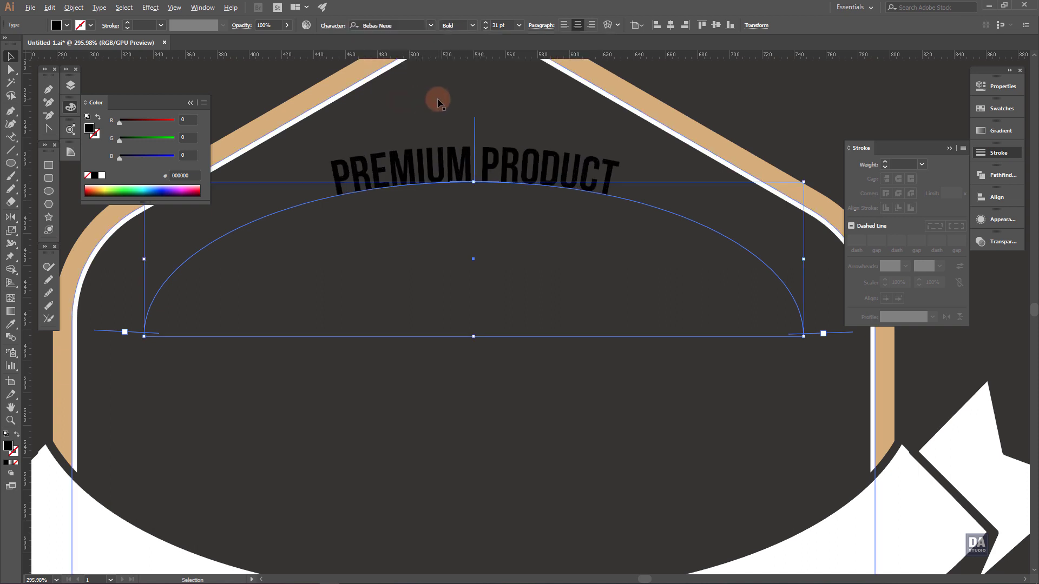
# Step: Widen the letter spacing of PREMIUM PRODUCT along the arc and set its fill to white FFFFFF
pyautogui.hotkey('alt', 'Right')
pyautogui.hotkey('alt', 'Right')
pyautogui.hotkey('alt', 'Right')
pyautogui.hotkey('alt', 'Right')
pyautogui.hotkey('alt', 'Right')
pyautogui.hotkey('alt', 'Right')
pyautogui.hotkey('alt', 'Right')
pyautogui.hotkey('alt', 'Right')
pyautogui.hotkey('alt', 'Right')
pyautogui.hotkey('alt', 'Right')
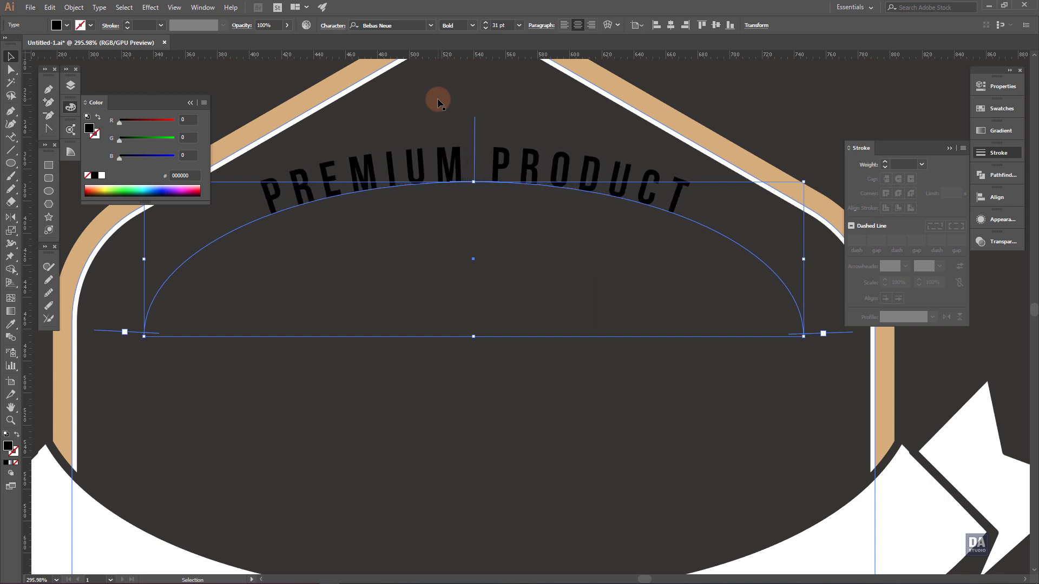
pyautogui.hotkey('alt', 'Right')
pyautogui.hotkey('alt', 'Right')
pyautogui.hotkey('alt', 'Right')
pyautogui.hotkey('alt', 'Right')
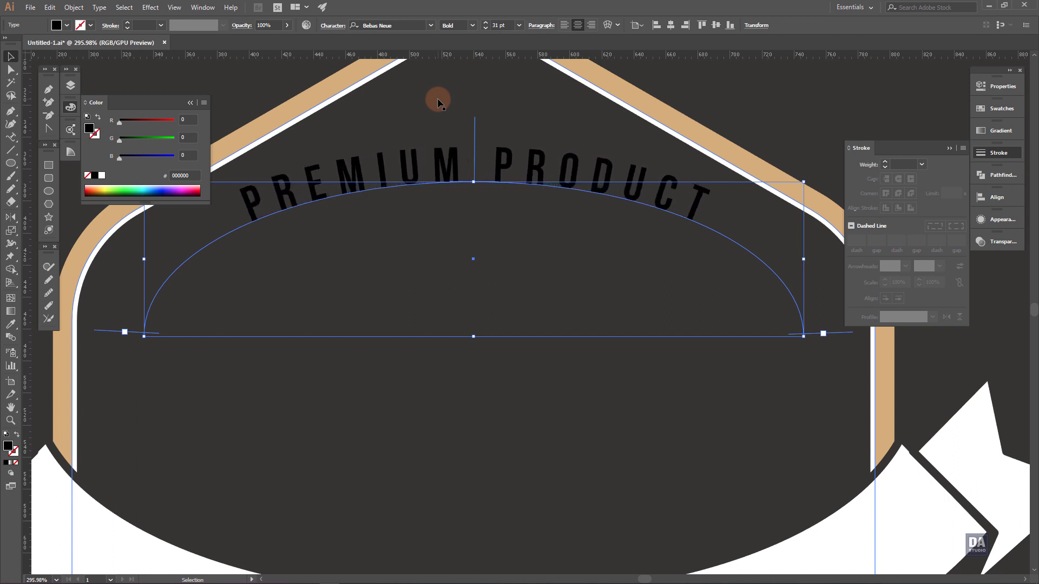
pyautogui.click(102, 175)
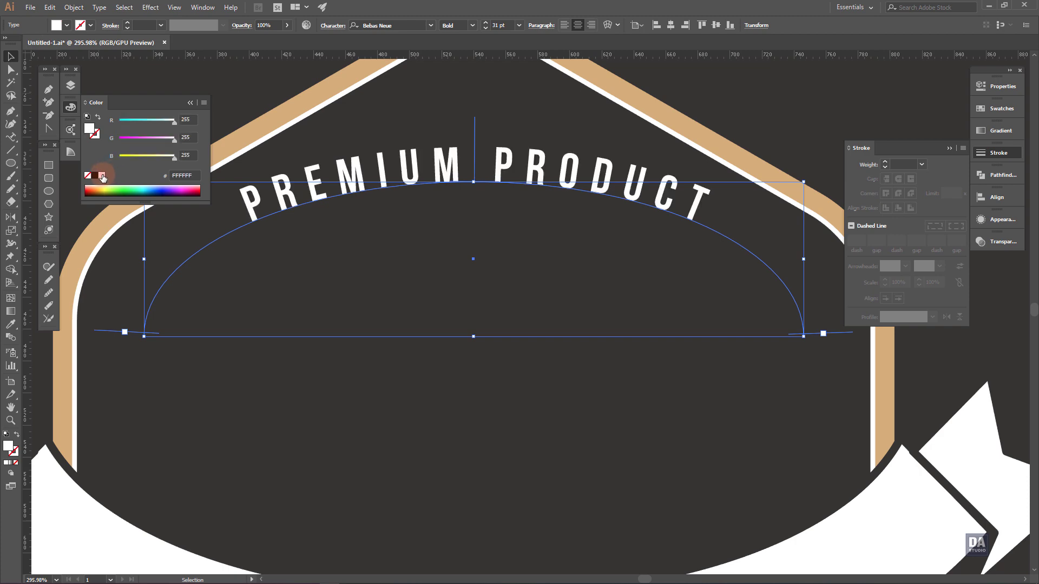
pyautogui.click(452, 88)
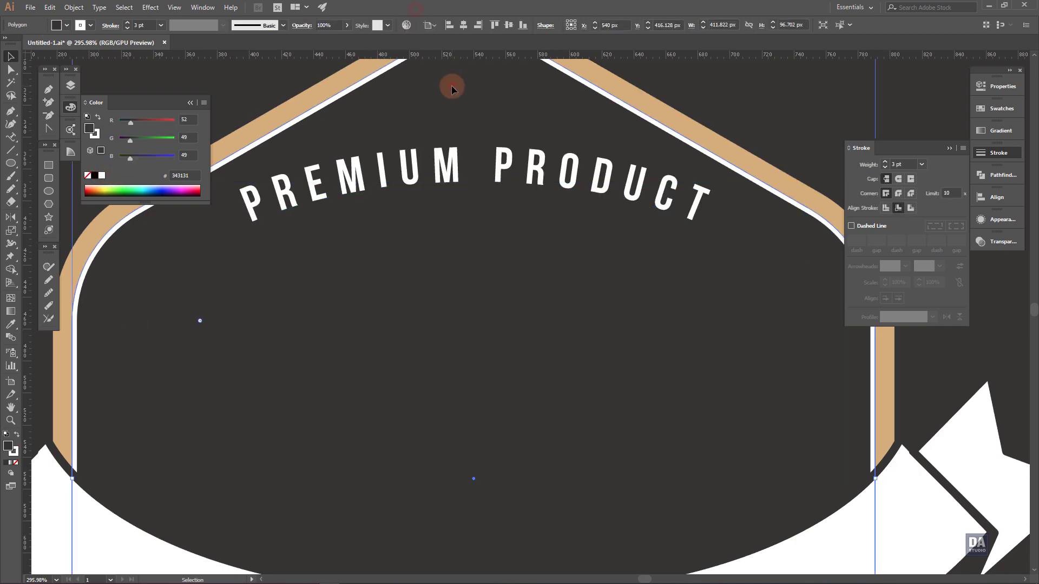
# Step: Select the ribbon band and both notched tails together and move them slightly upward on the badge
pyautogui.click(784, 90)
pyautogui.press('z')
pyautogui.moveTo(556, 151); pyautogui.dragTo(471, 132)
pyautogui.press('v')
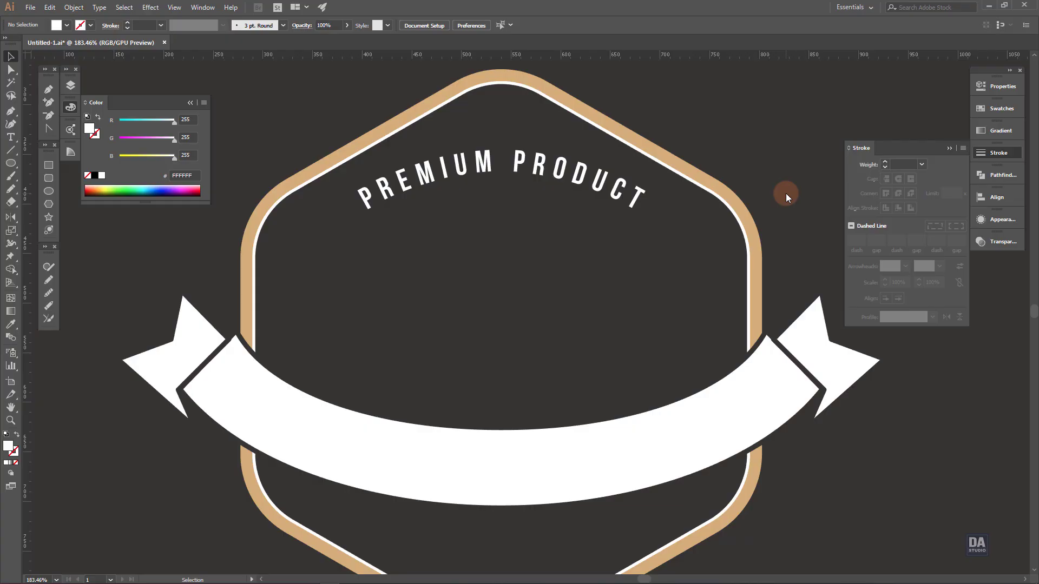
pyautogui.click(819, 353)
pyautogui.keyDown('shift'); pyautogui.click(760, 398); pyautogui.keyUp('shift')
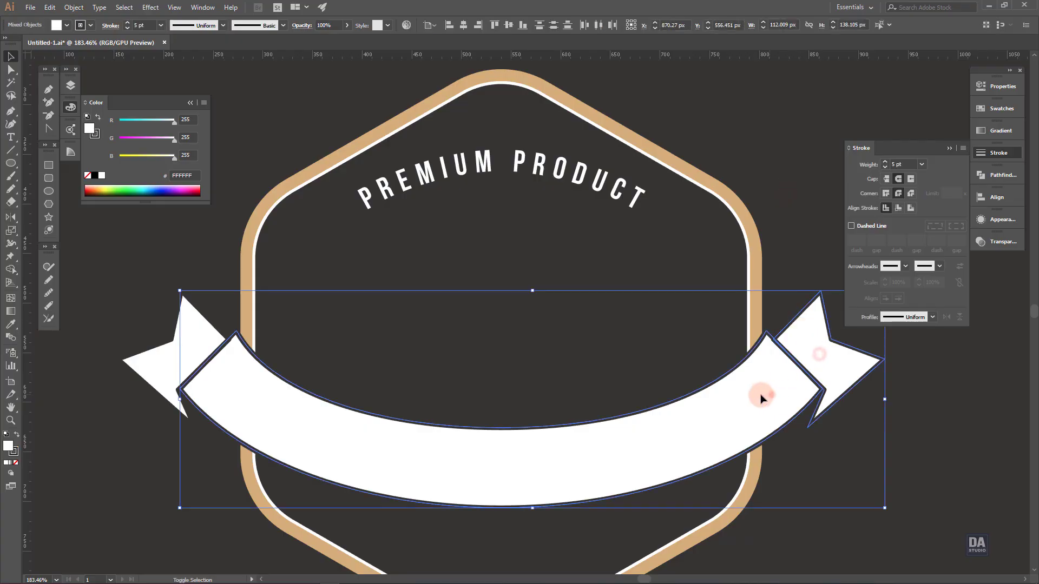
pyautogui.keyDown('shift'); pyautogui.click(194, 343); pyautogui.keyUp('shift')
pyautogui.keyDown('shift'); pyautogui.click(430, 430); pyautogui.keyUp('shift')
pyautogui.keyDown('shift'); pyautogui.click(477, 464); pyautogui.keyUp('shift')
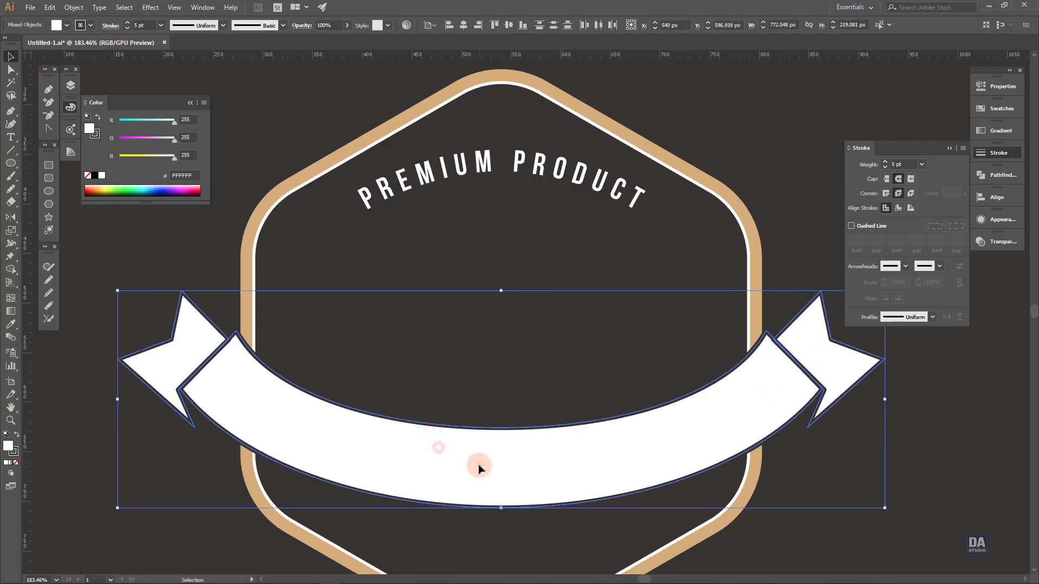
pyautogui.moveTo(478, 464); pyautogui.dragTo(480, 457)
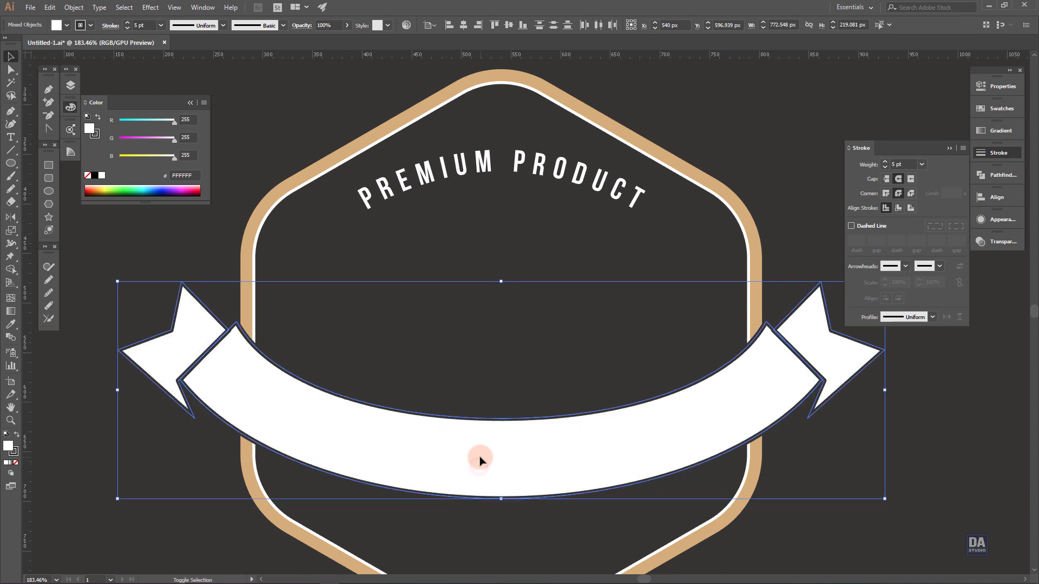
pyautogui.click(208, 460)
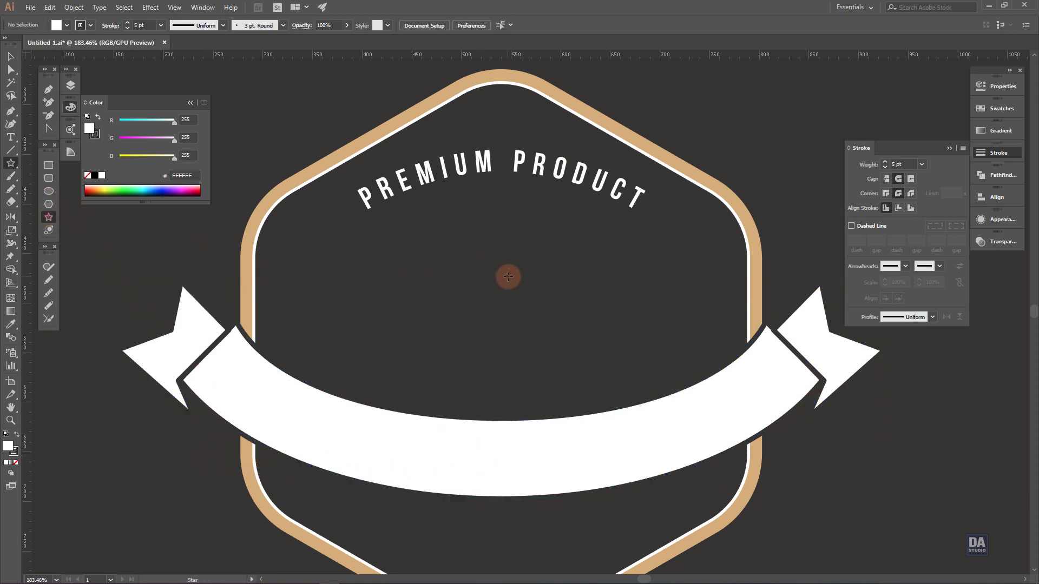
# Step: Draw a five-pointed star about 136 px wide beneath PREMIUM PRODUCT and give it the tan colour sampled from the badge border
pyautogui.moveTo(505, 276); pyautogui.dragTo(560, 318)
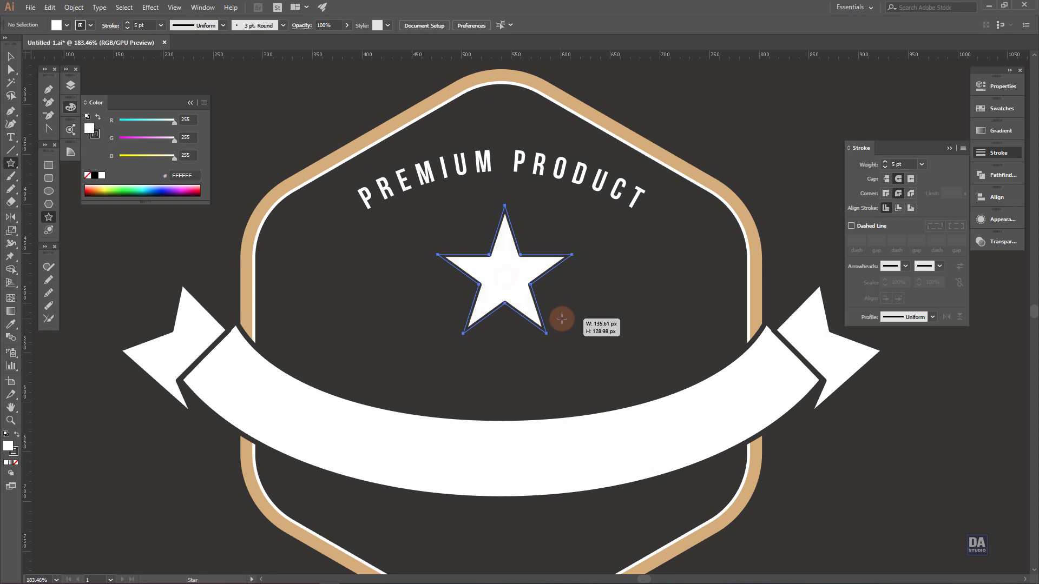
pyautogui.press('v')
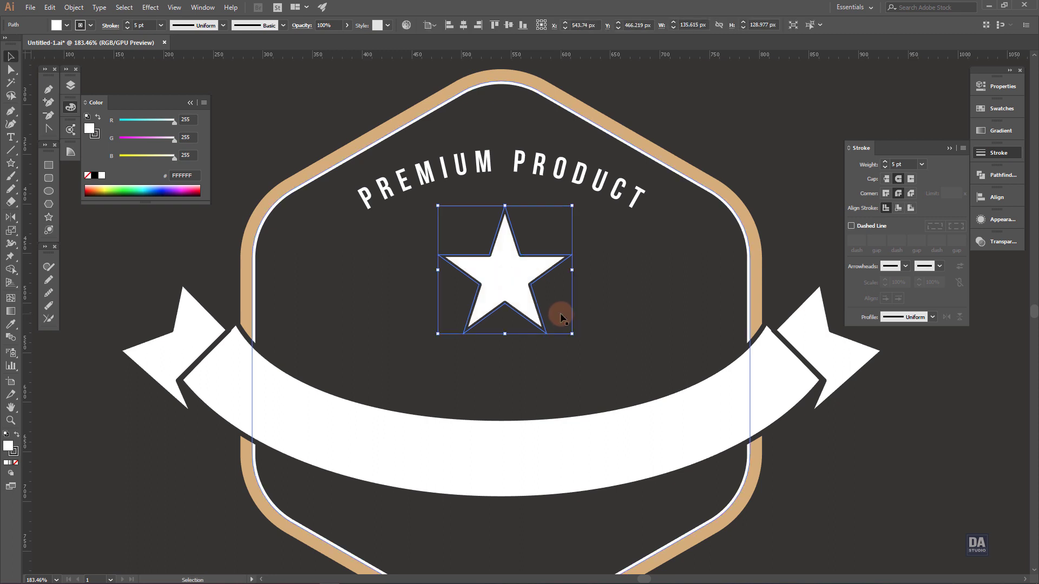
pyautogui.click(11, 323)
pyautogui.click(237, 255)
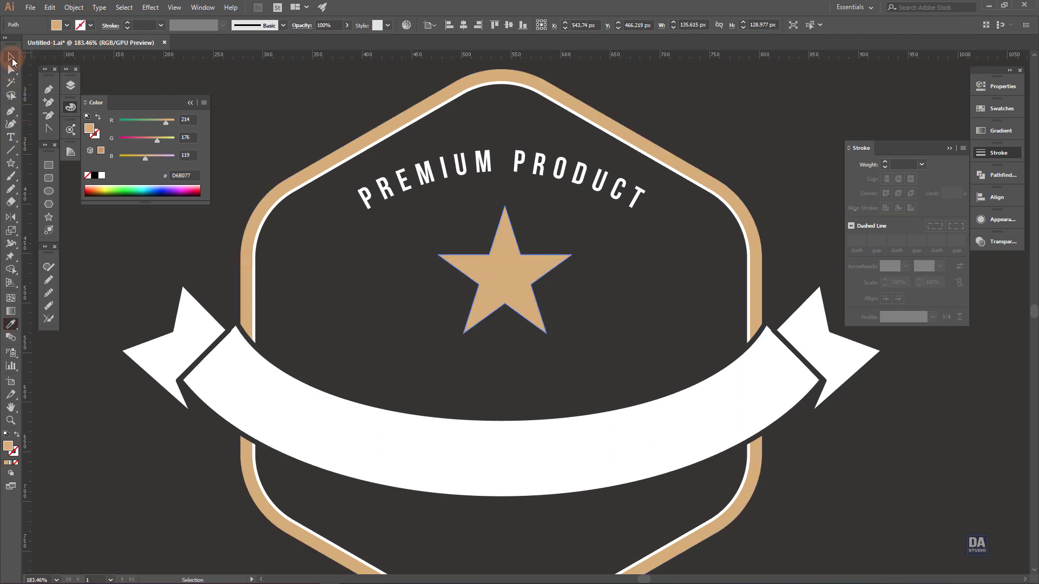
pyautogui.click(10, 57)
# Step: Centre the tan star horizontally on the artboard
pyautogui.click(986, 201)
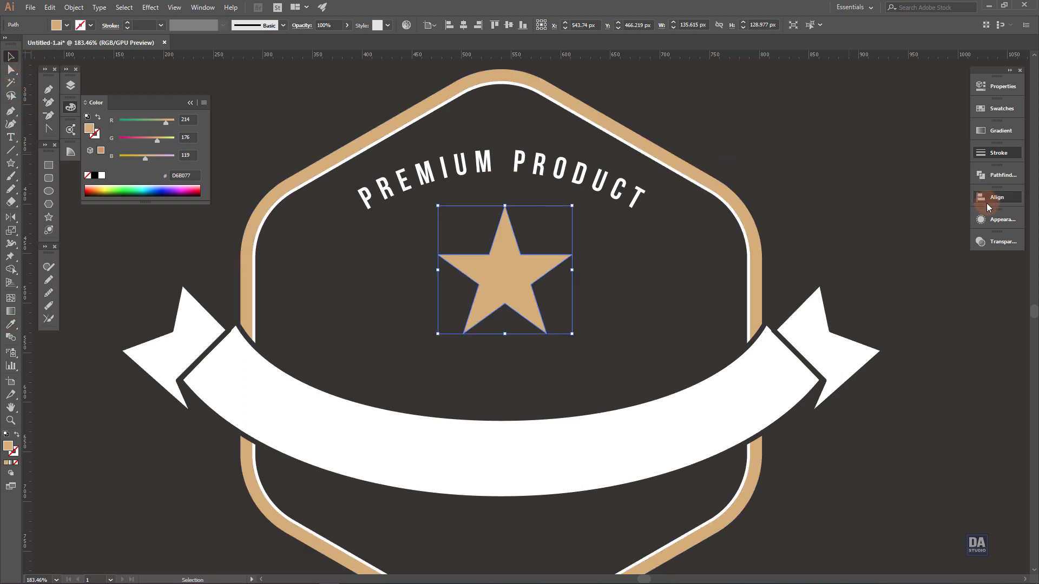
pyautogui.click(874, 219)
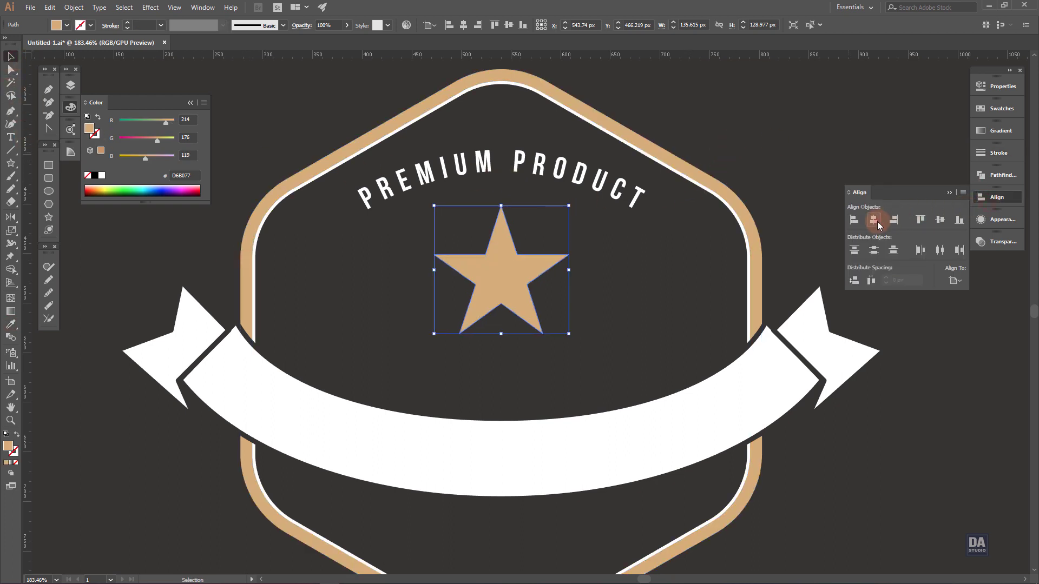
pyautogui.click(801, 165)
# Step: Draw a horizontal line about 101 px long left of the star with the Pencil tool and give it a white 4 pt stroke
pyautogui.click(54, 247)
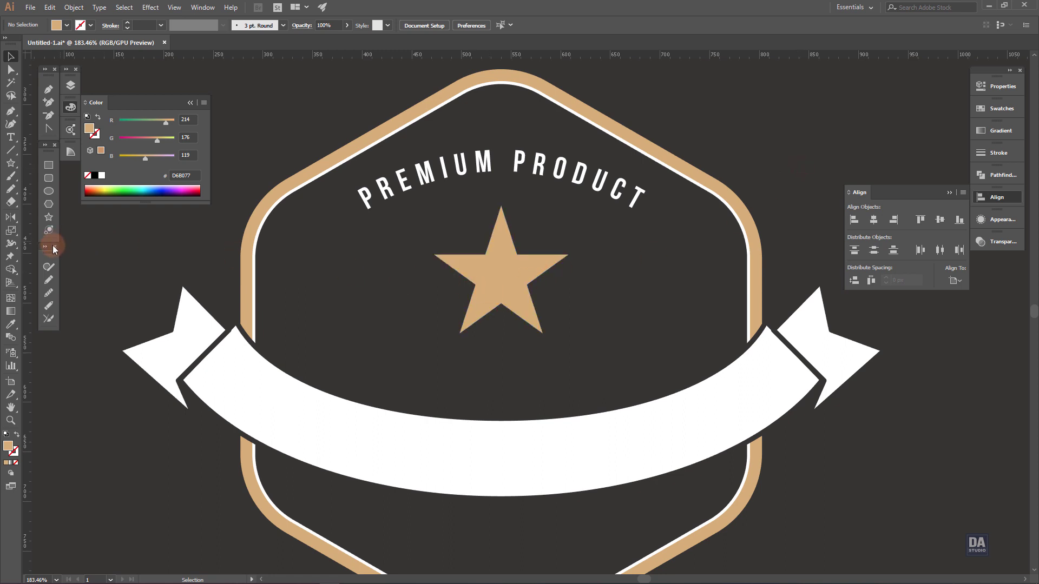
pyautogui.click(51, 280)
pyautogui.moveTo(311, 258); pyautogui.dragTo(412, 258)
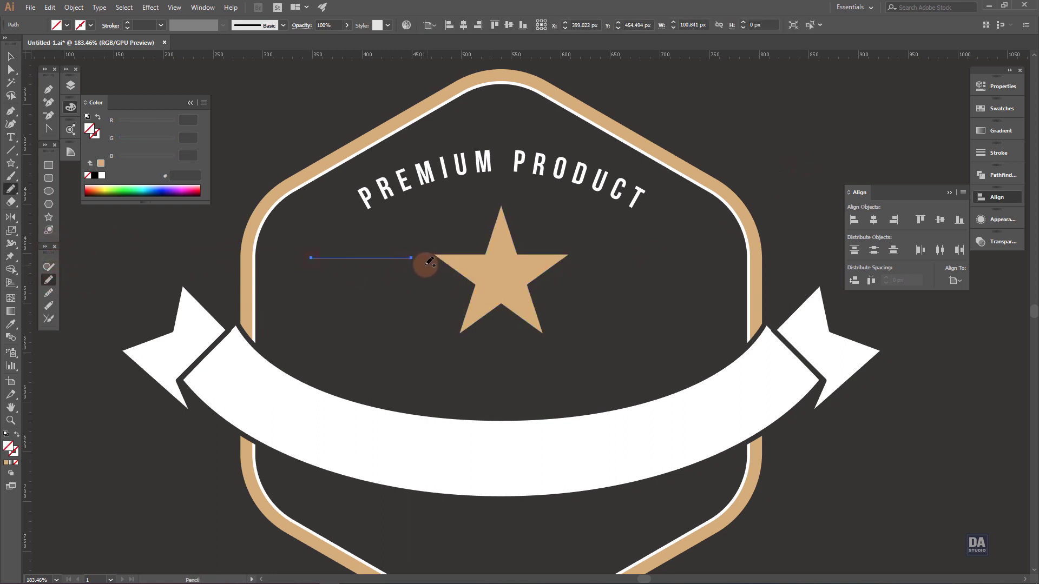
pyautogui.click(102, 175)
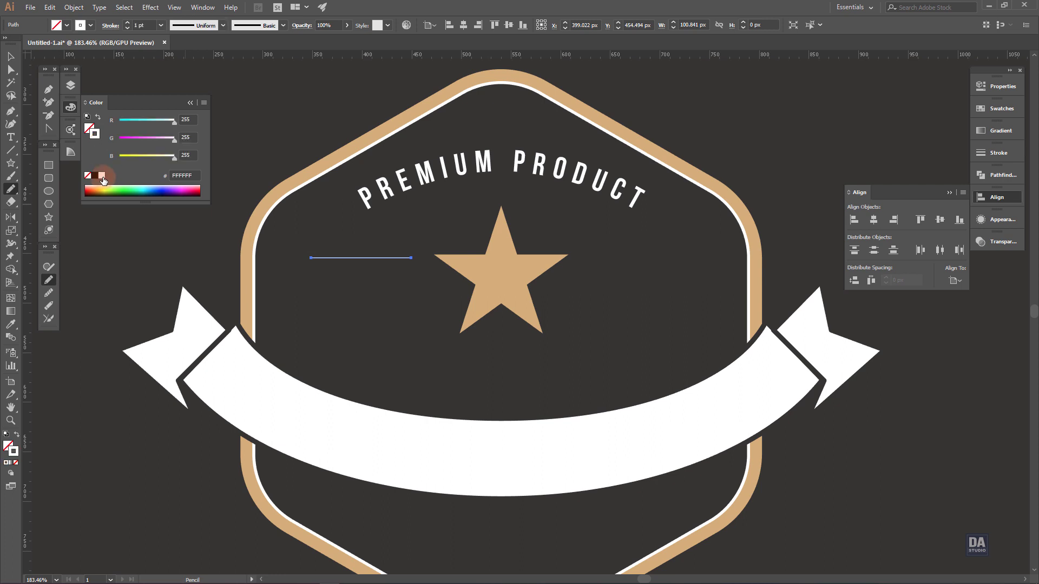
pyautogui.click(992, 154)
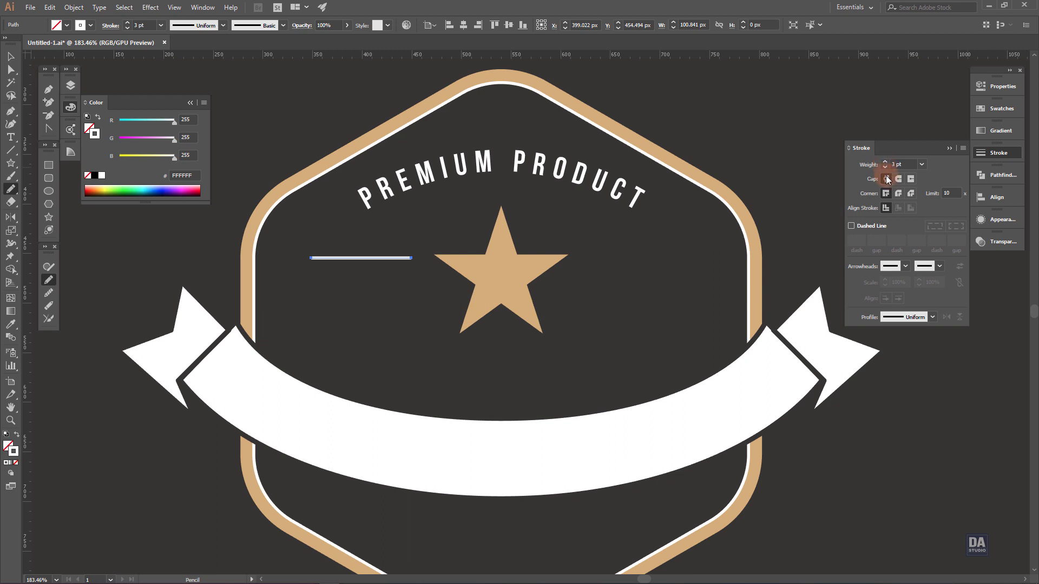
pyautogui.click(885, 161)
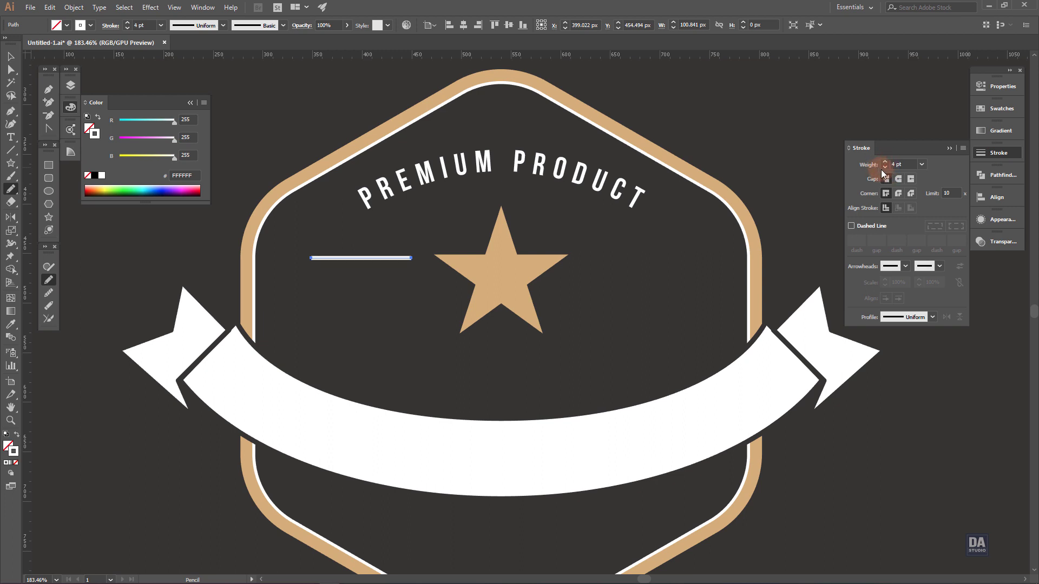
pyautogui.click(989, 157)
# Step: Duplicate the white line about 51 px below itself and mirror a copy of the pair across the badge's vertical centre axis
pyautogui.press('v')
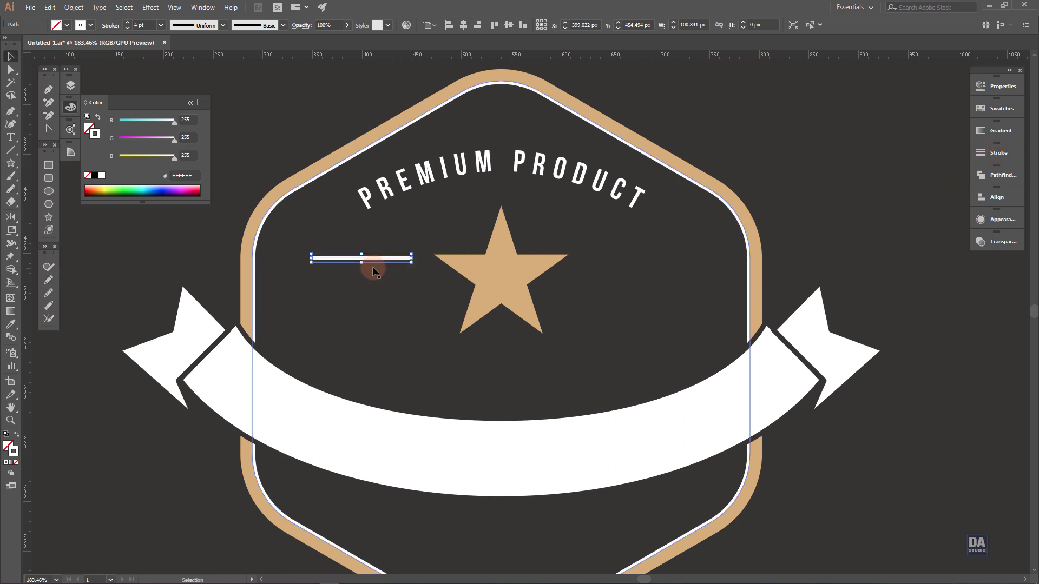
pyautogui.moveTo(376, 259); pyautogui.dragTo(373, 310)
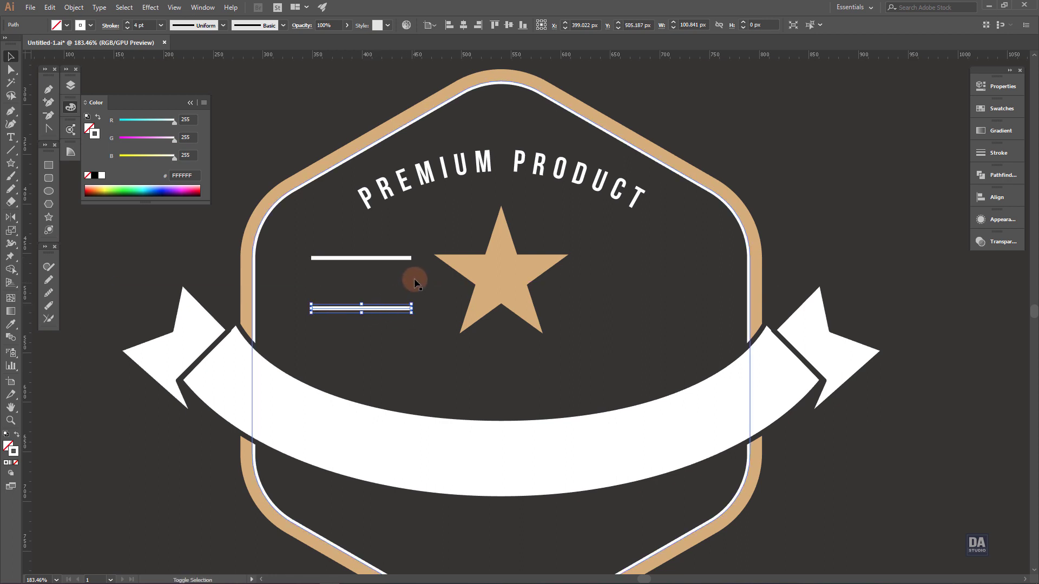
pyautogui.keyDown('shift'); pyautogui.click(402, 261); pyautogui.keyUp('shift')
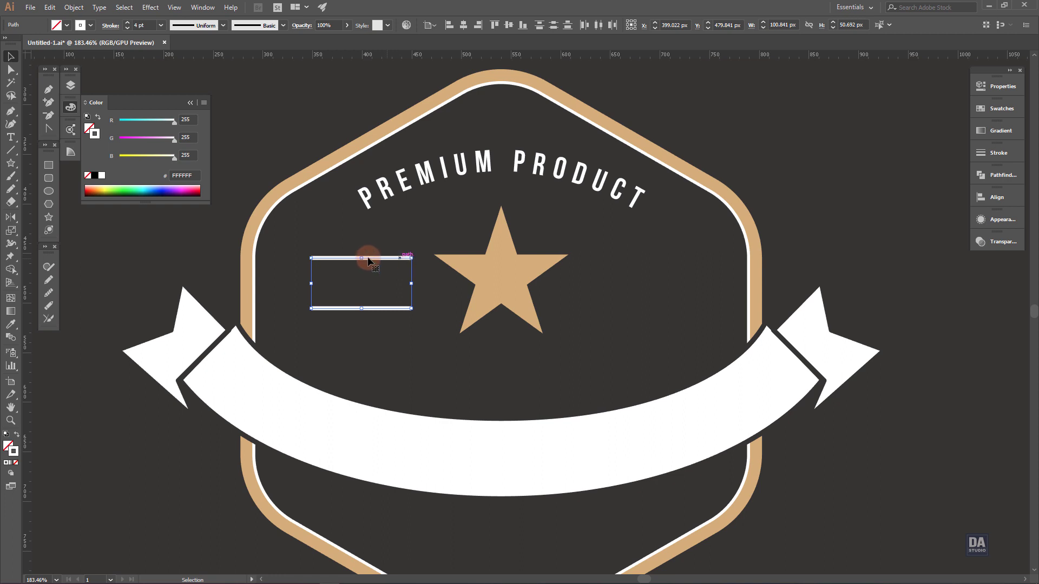
pyautogui.click(10, 219)
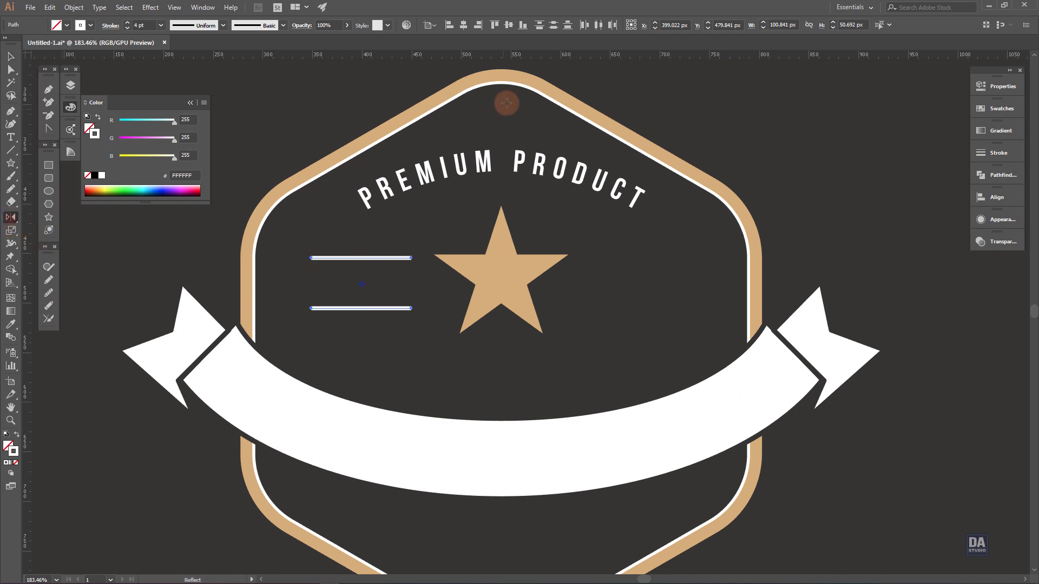
pyautogui.keyDown('alt'); pyautogui.click(499, 69); pyautogui.keyUp('alt')
pyautogui.click(475, 365)
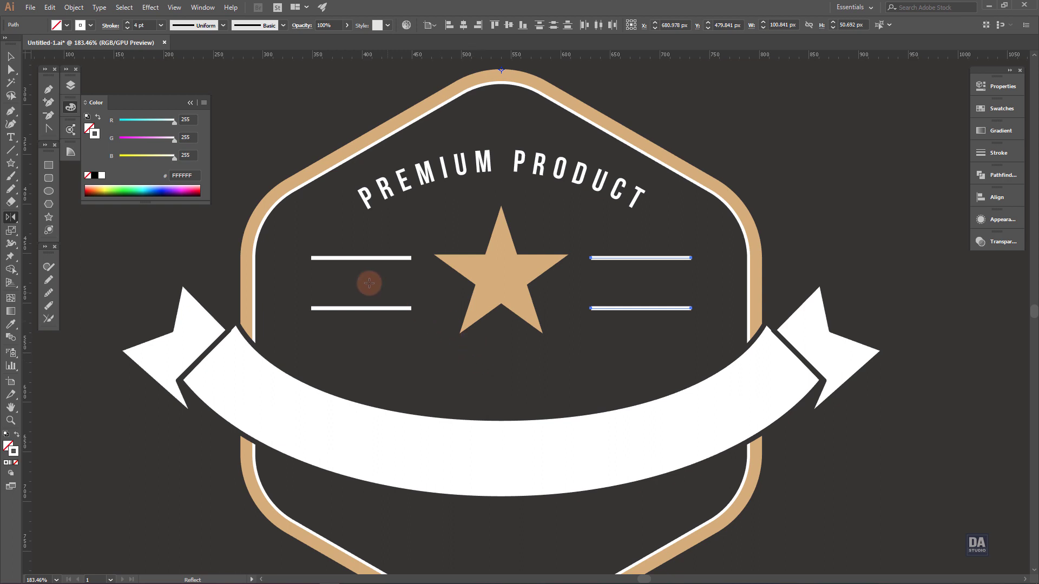
# Step: Move the large tan star slightly upward between the two pairs of white lines
pyautogui.click(11, 56)
pyautogui.click(507, 284)
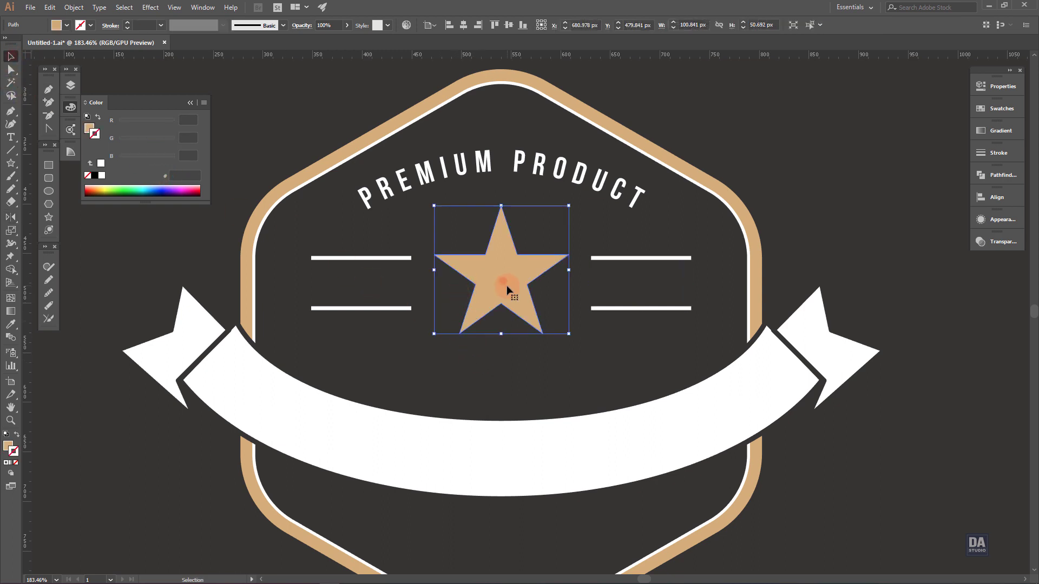
pyautogui.click(854, 255)
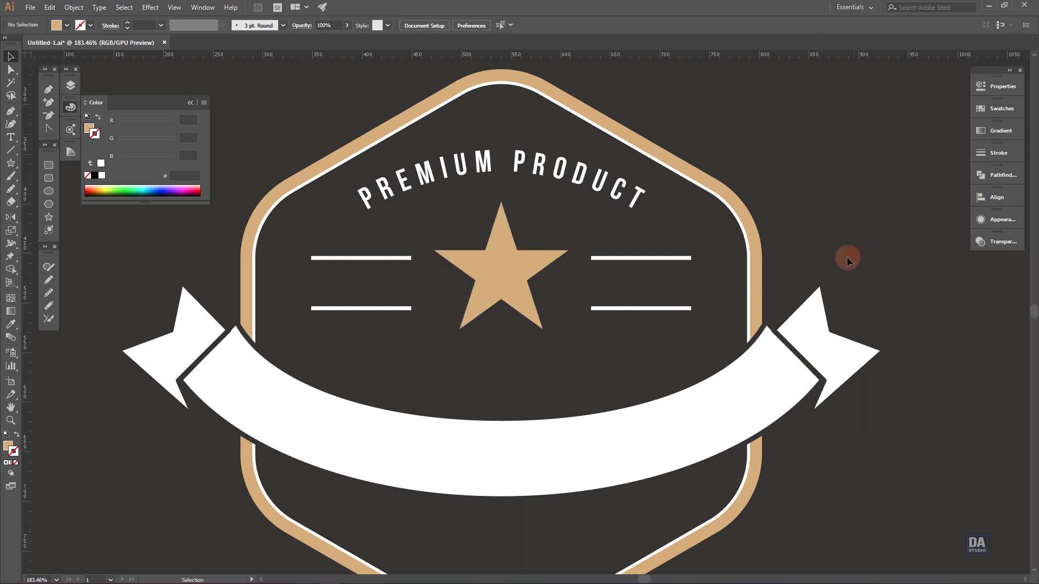
# Step: Draw a horizontal line about 269 px long below the ribbon with the Pencil tool and give it a white 3 pt stroke
pyautogui.moveTo(551, 460); pyautogui.dragTo(552, 388)
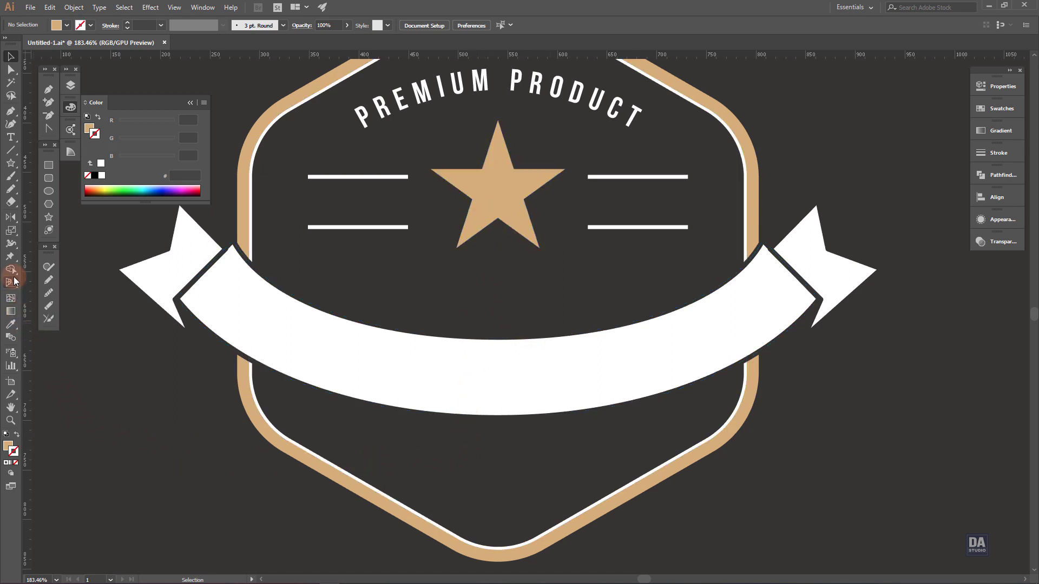
pyautogui.click(50, 284)
pyautogui.moveTo(384, 466); pyautogui.dragTo(654, 454)
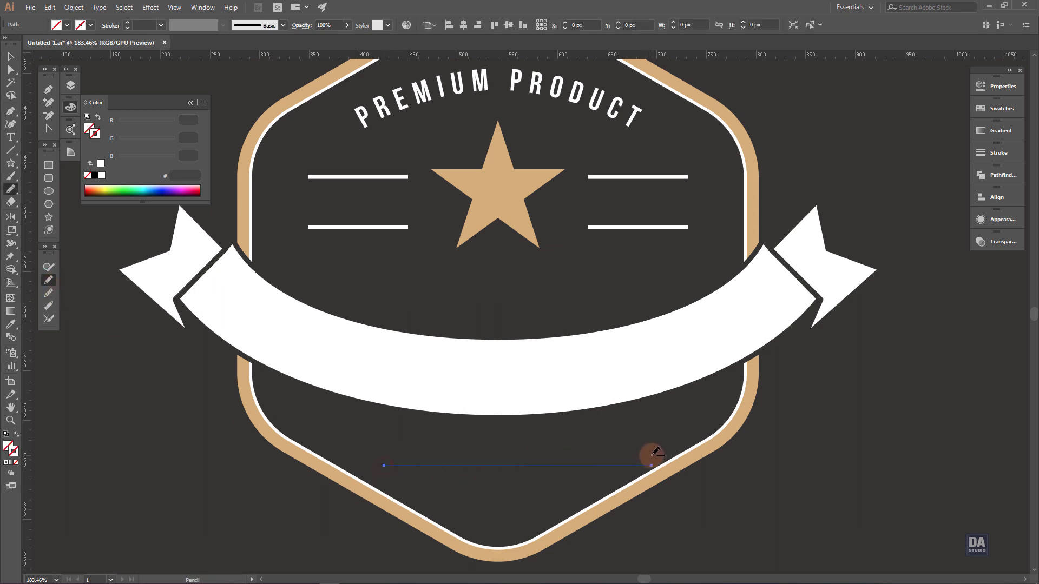
pyautogui.click(1007, 153)
pyautogui.click(885, 164)
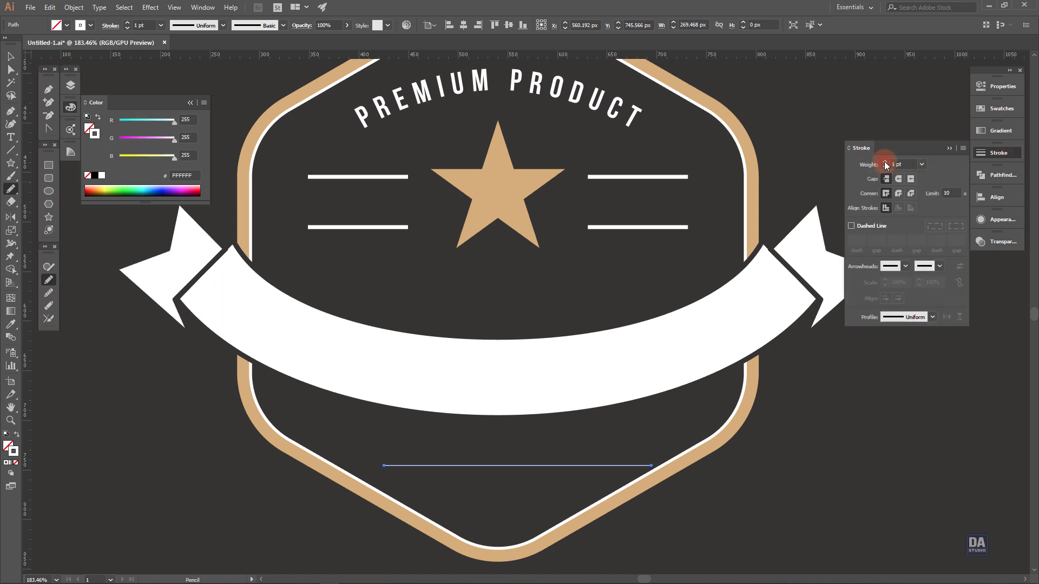
pyautogui.click(885, 162)
pyautogui.click(885, 162)
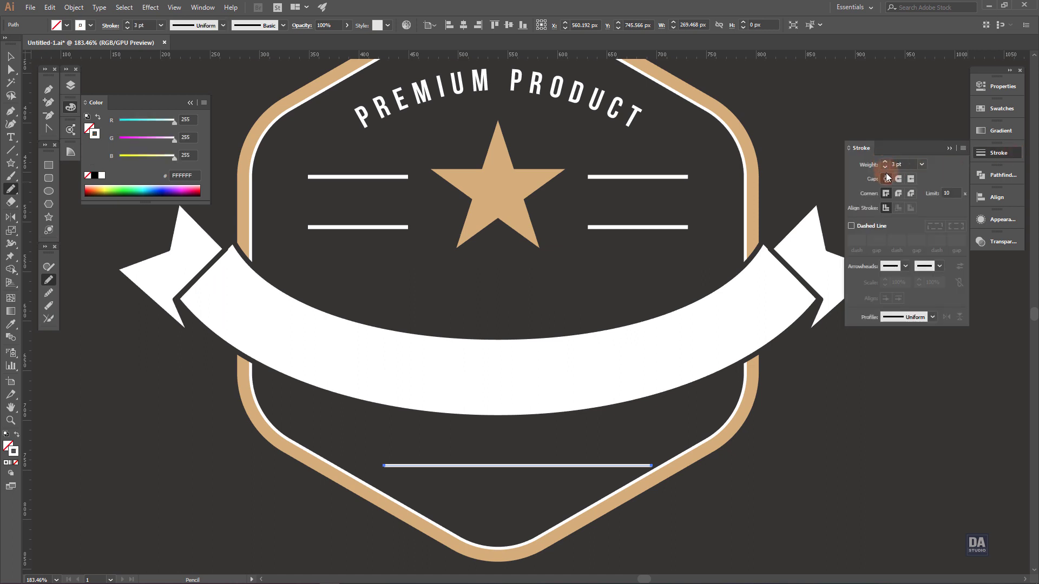
# Step: Centre the line below the ribbon horizontally on the badge and set its stroke weight to 2 pt
pyautogui.click(996, 153)
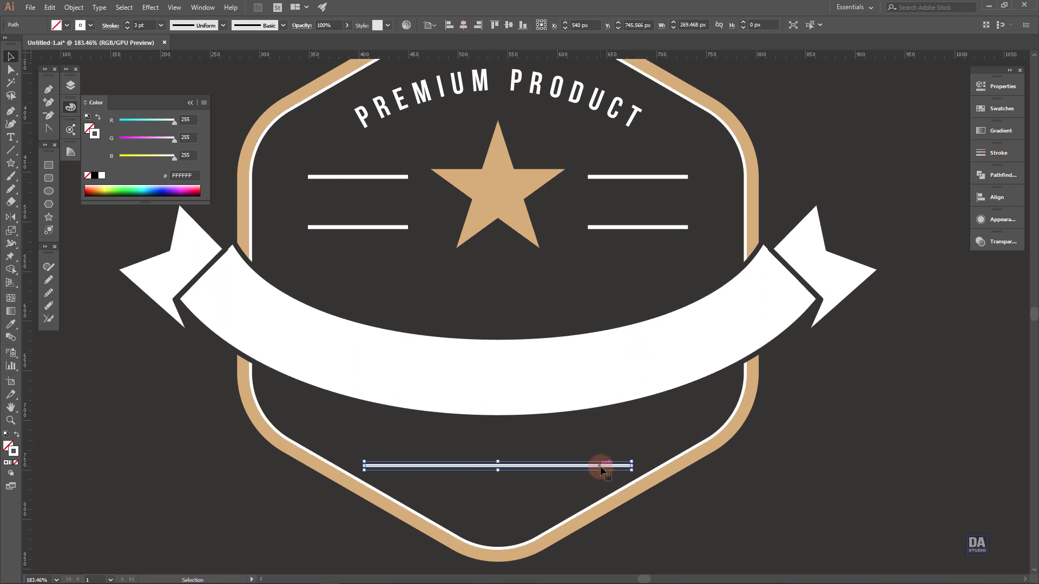
pyautogui.click(992, 153)
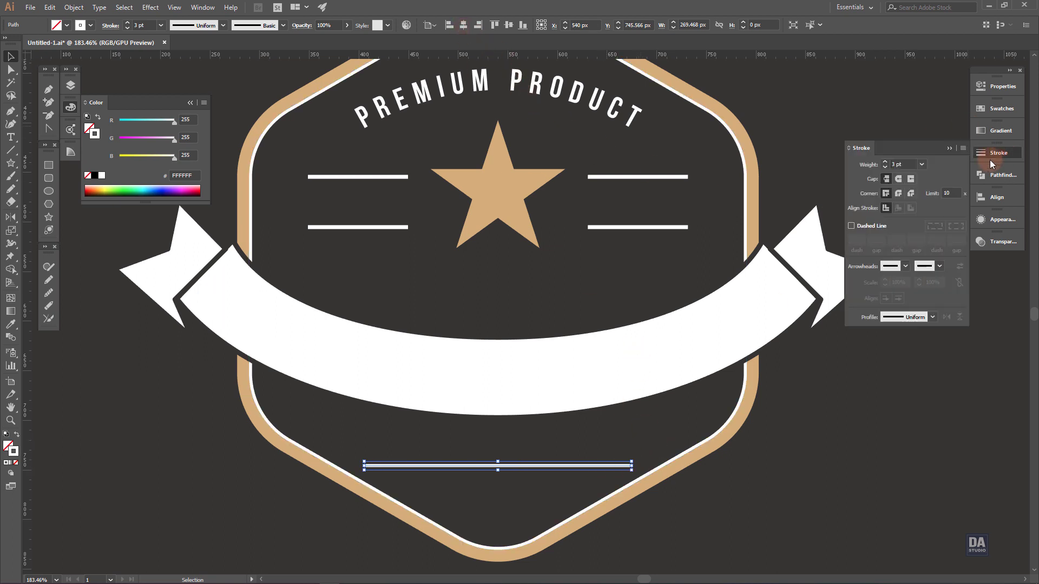
pyautogui.click(885, 167)
pyautogui.click(998, 156)
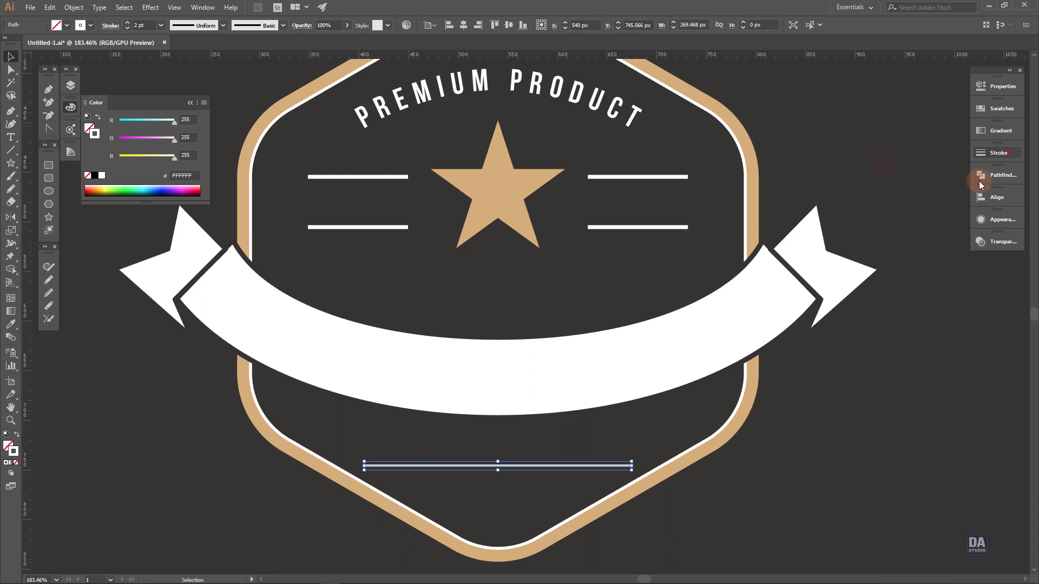
pyautogui.click(902, 373)
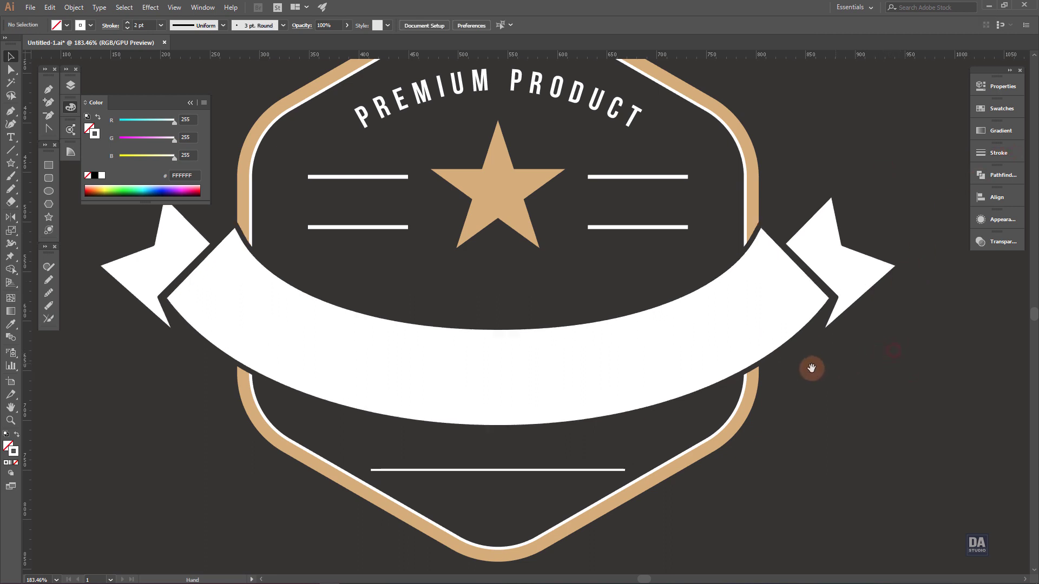
# Step: Place a copy of the tan star centred beneath the lower white line and scale it down to about 25 px wide
pyautogui.moveTo(581, 399)
pyautogui.mouseDown()
pyautogui.moveTo(568, 401)
pyautogui.moveTo(576, 396)
pyautogui.mouseUp()
pyautogui.scroll(1, 451, 413)
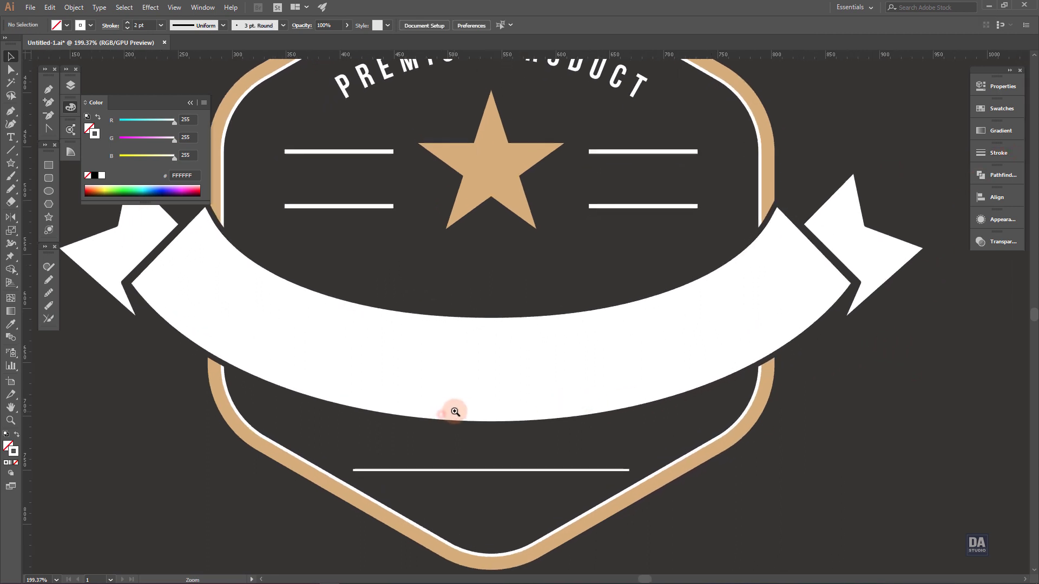
pyautogui.moveTo(473, 473); pyautogui.dragTo(467, 436)
pyautogui.press('v')
pyautogui.moveTo(476, 135); pyautogui.dragTo(476, 448)
pyautogui.moveTo(559, 518); pyautogui.dragTo(368, 418)
pyautogui.press('z')
pyautogui.click(520, 498)
pyautogui.press('v')
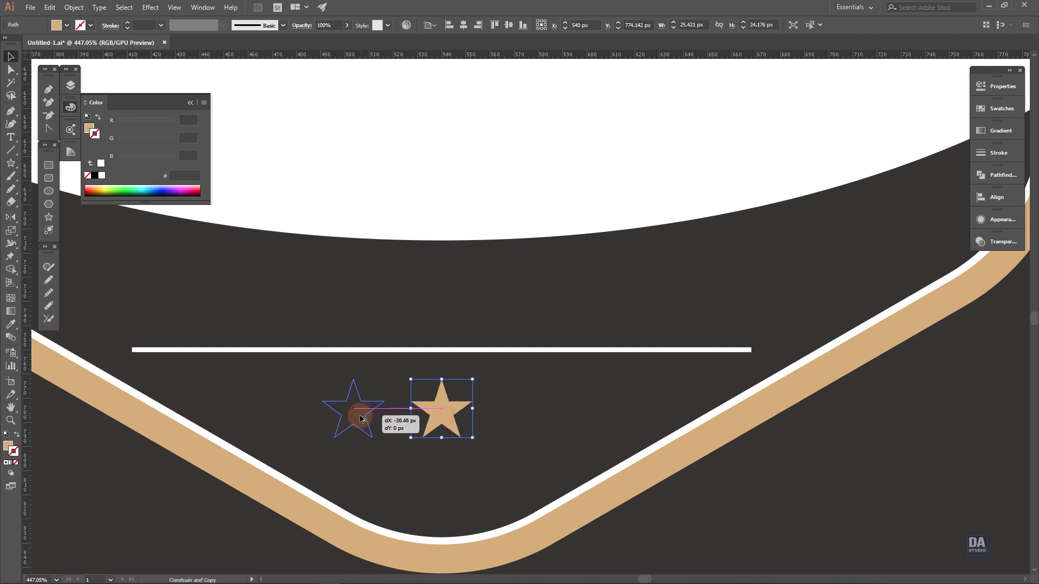
# Step: Copy the small centre star to its left, scale the copy to about 23 px wide, and reflect a duplicate across the centre star's vertical axis
pyautogui.moveTo(360, 419)
pyautogui.mouseDown()
pyautogui.moveTo(382, 438)
pyautogui.moveTo(356, 419)
pyautogui.mouseUp()
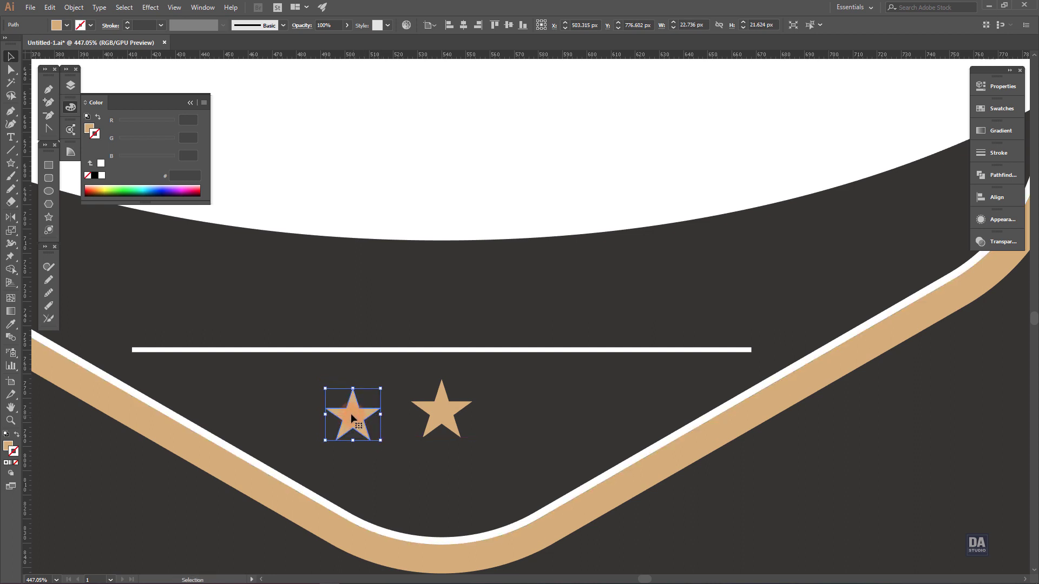
pyautogui.click(10, 221)
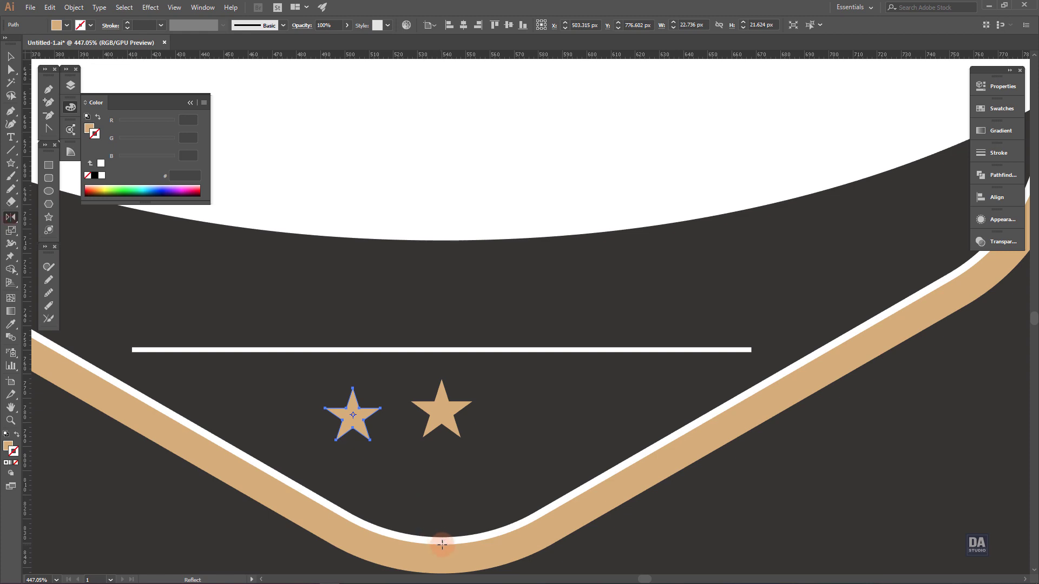
pyautogui.keyDown('alt'); pyautogui.click(441, 381); pyautogui.keyUp('alt')
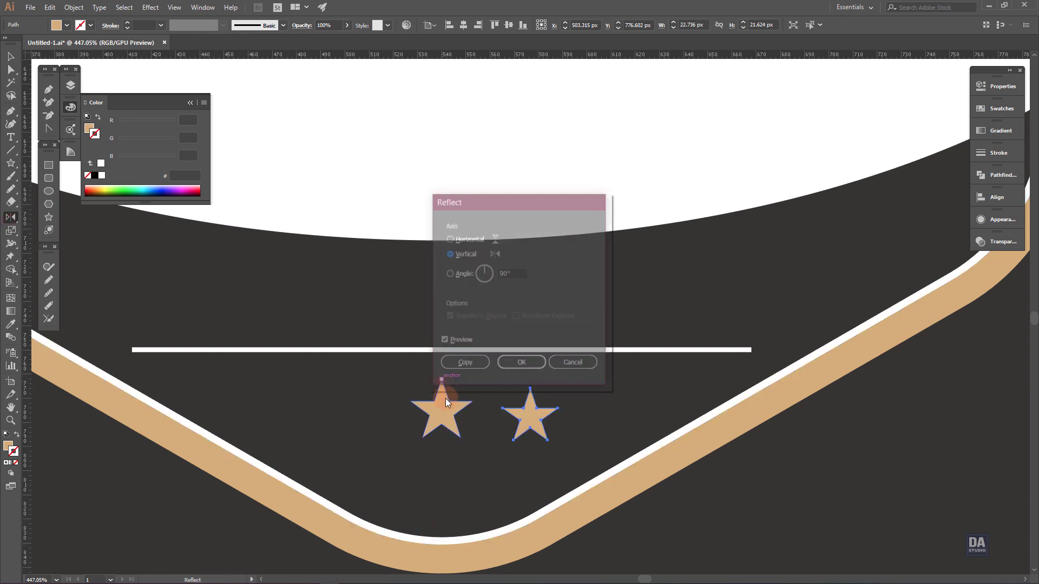
pyautogui.click(462, 364)
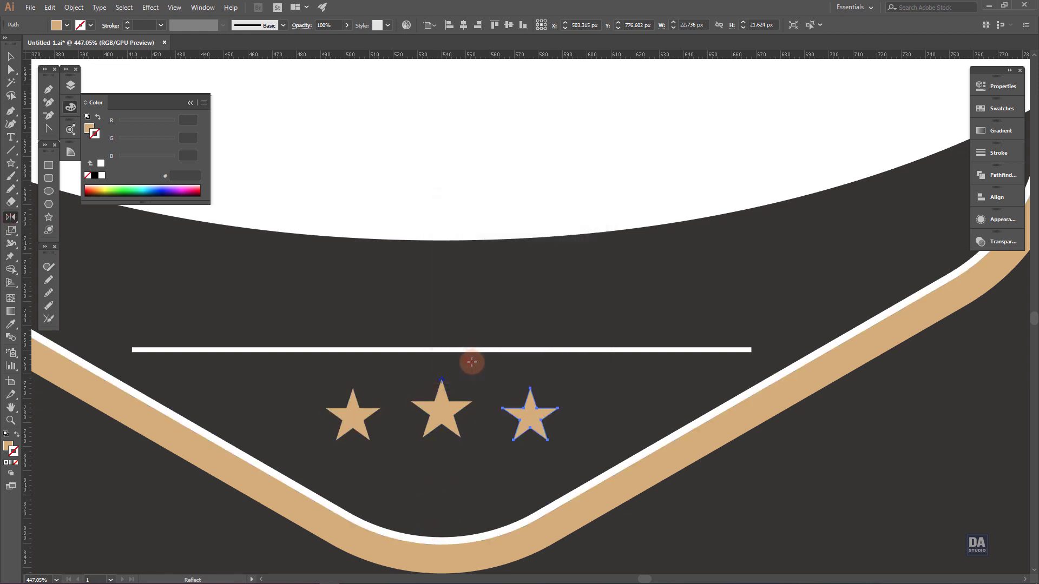
pyautogui.click(737, 514)
# Step: Add the text CORPORATION in Bebas Neue Bold, 31 pt, above the line below the ribbon and fill it with white
pyautogui.press('z')
pyautogui.moveTo(854, 470); pyautogui.dragTo(774, 397)
pyautogui.press('v')
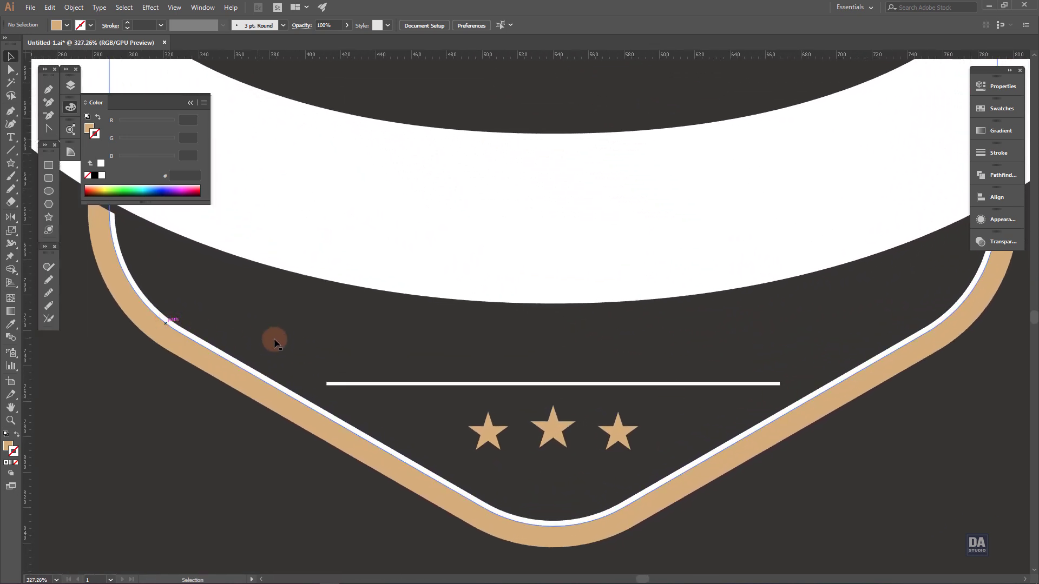
pyautogui.press('t')
pyautogui.click(465, 363)
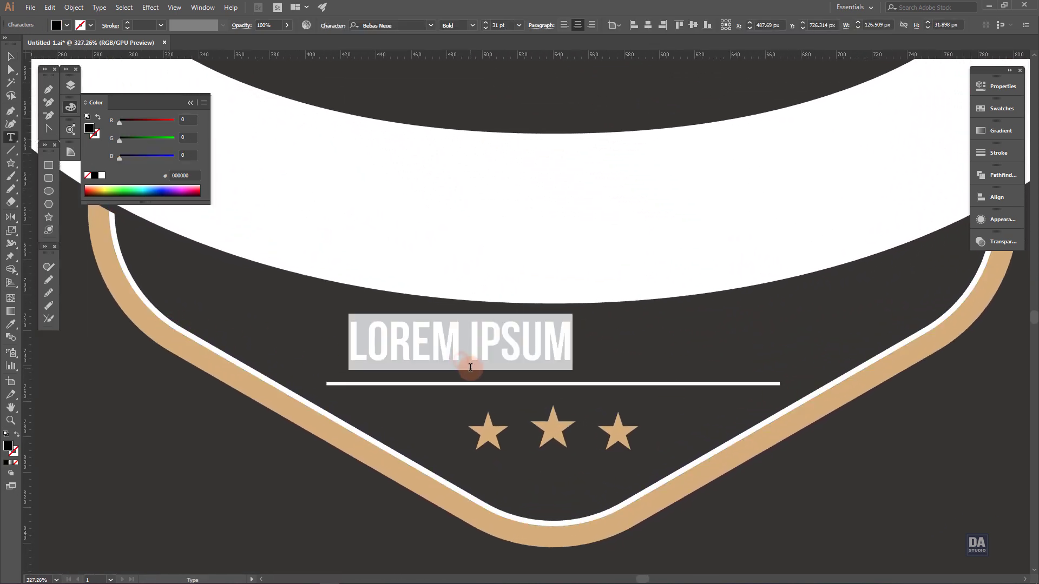
pyautogui.write('COR')
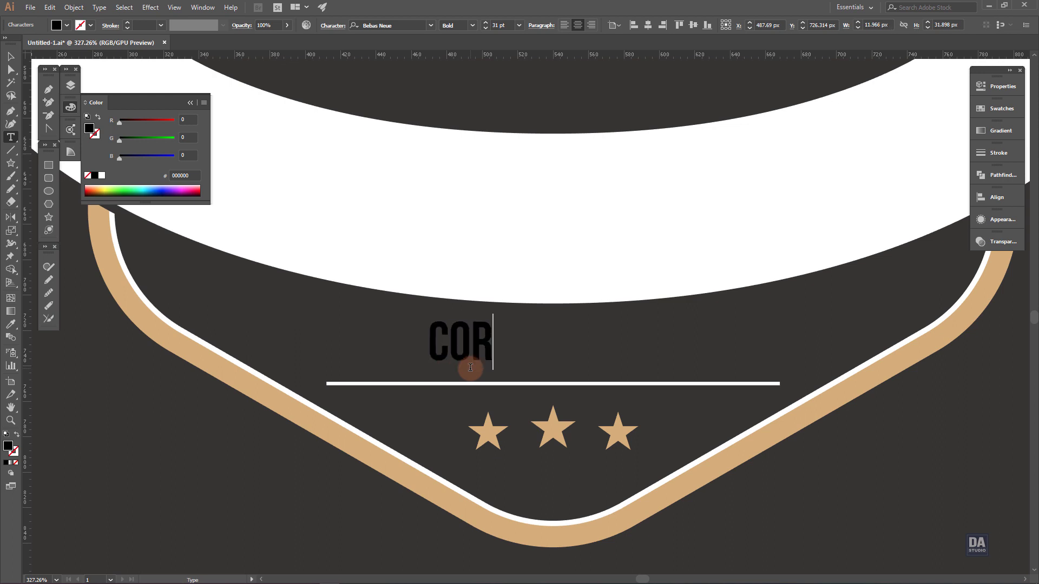
pyautogui.write('PORATION')
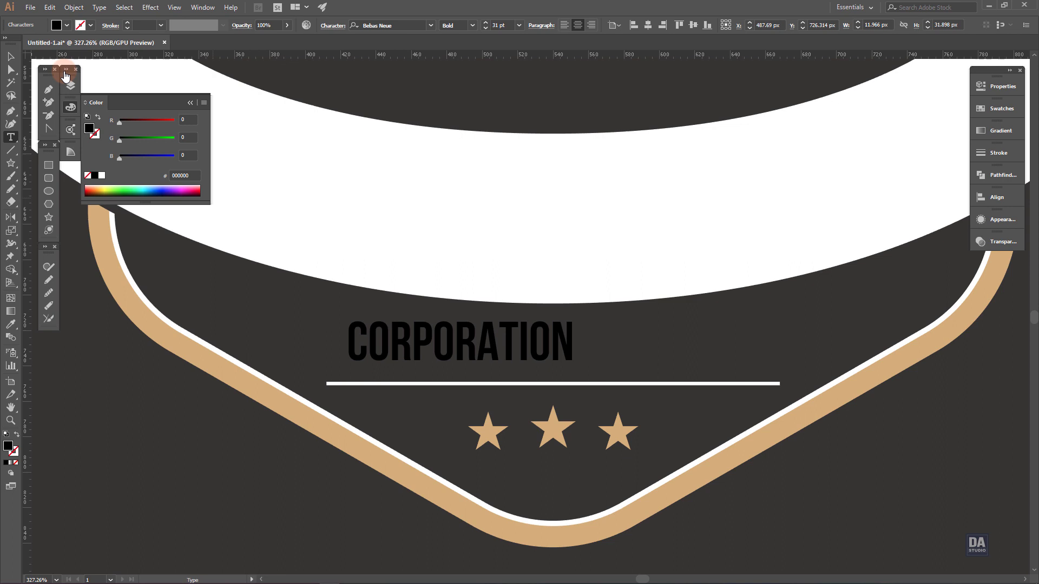
pyautogui.click(11, 56)
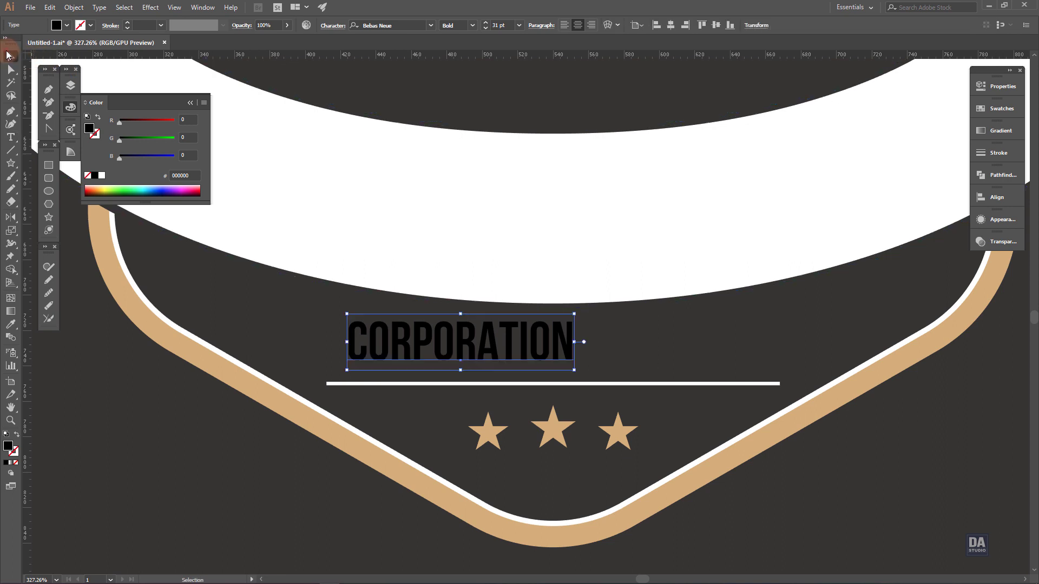
pyautogui.click(103, 175)
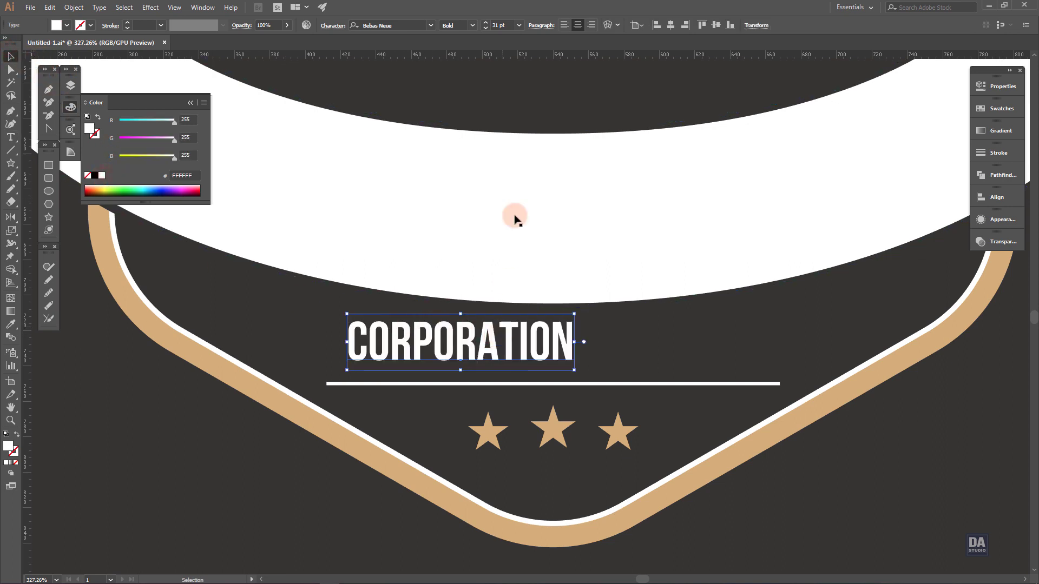
# Step: Centre CORPORATION horizontally just above the lower line and widen its letter spacing to nearly the line's length
pyautogui.click(671, 26)
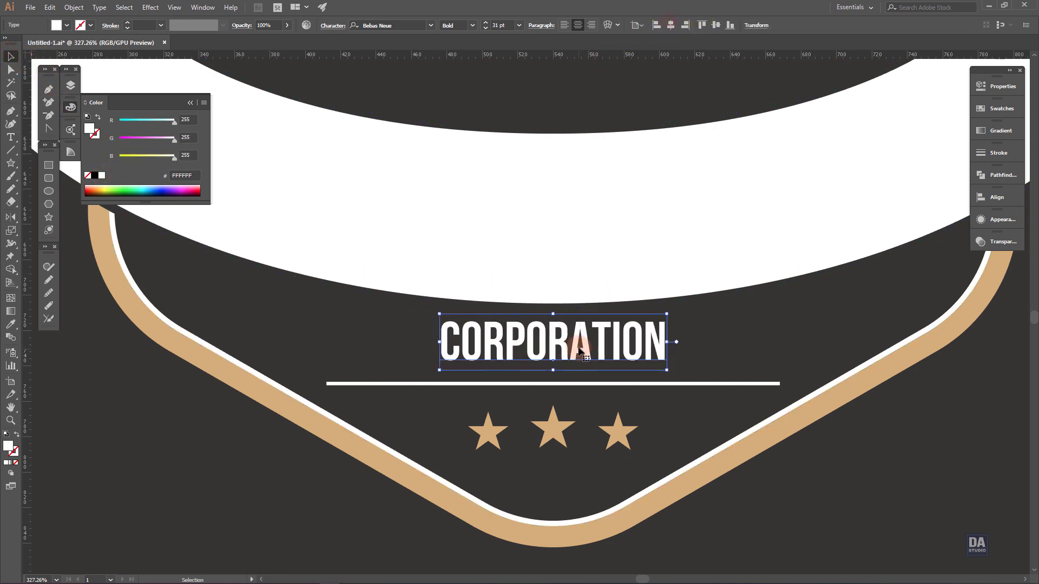
pyautogui.moveTo(577, 349); pyautogui.dragTo(578, 369)
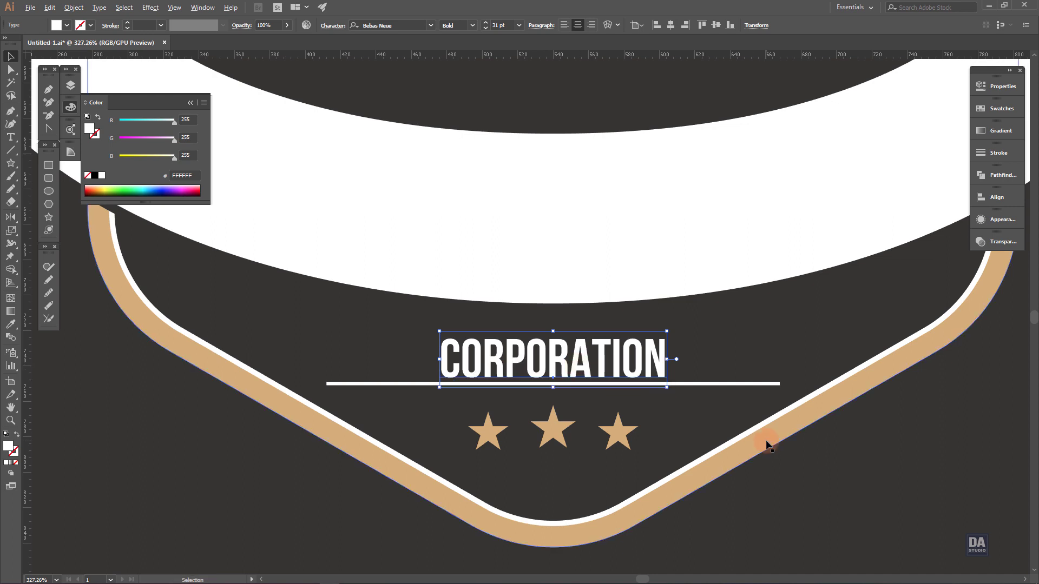
pyautogui.hotkey('alt', 'Right')
pyautogui.hotkey('alt', 'Right')
pyautogui.hotkey('alt', 'Right')
pyautogui.hotkey('alt', 'Right')
pyautogui.hotkey('alt', 'Right')
pyautogui.hotkey('alt', 'Right')
pyautogui.hotkey('alt', 'Right')
pyautogui.hotkey('alt', 'Right')
pyautogui.hotkey('alt', 'Right')
pyautogui.hotkey('alt', 'Right')
pyautogui.hotkey('alt', 'Right')
pyautogui.hotkey('alt', 'Right')
pyautogui.hotkey('alt', 'Right')
pyautogui.hotkey('alt', 'Right')
pyautogui.hotkey('alt', 'Right')
pyautogui.hotkey('alt', 'Right')
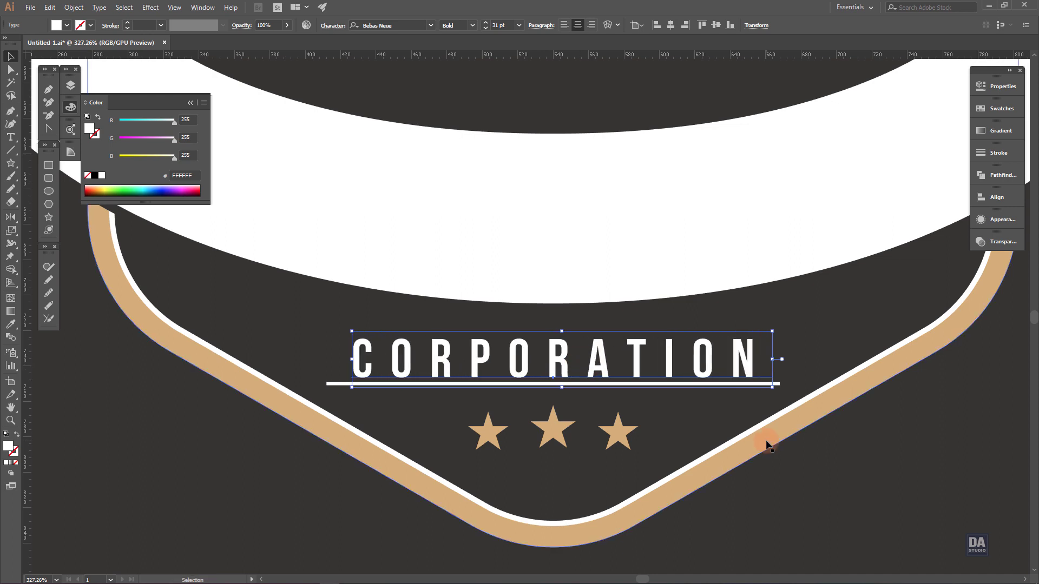
pyautogui.hotkey('alt', 'Right')
pyautogui.hotkey('alt', 'Right')
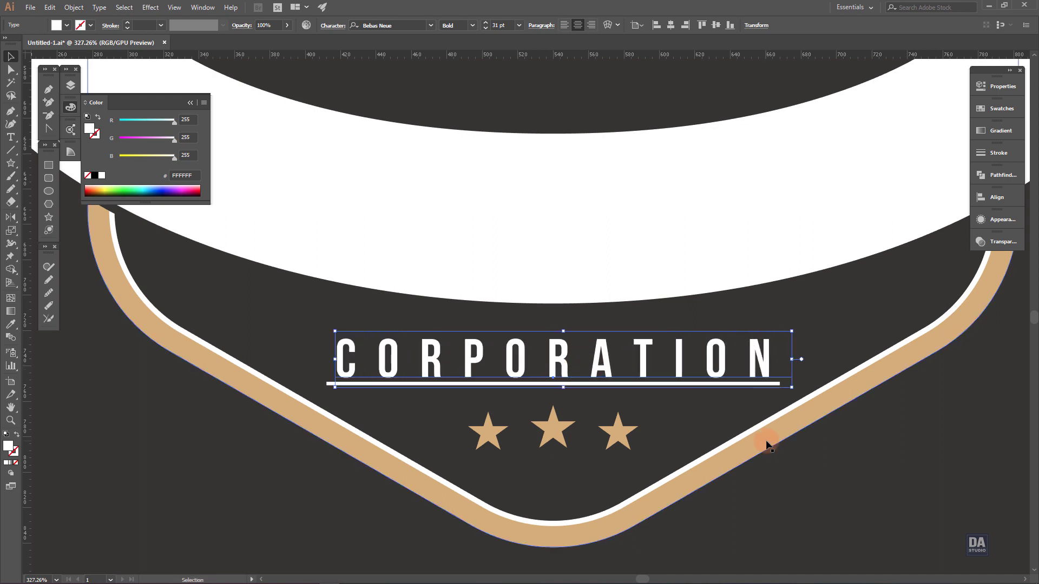
# Step: Nudge CORPORATION slightly upward and set the stroke weight of the line beneath it to 1 pt
pyautogui.click(800, 482)
pyautogui.hotkey('ctrl', '0')
pyautogui.press('z')
pyautogui.moveTo(488, 363); pyautogui.dragTo(654, 399)
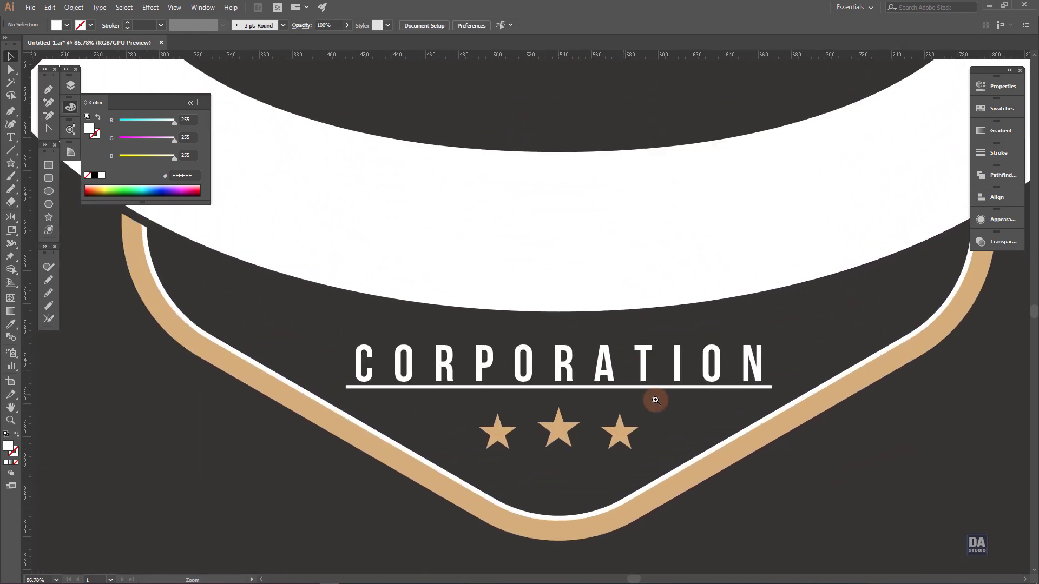
pyautogui.keyDown('ctrl'); pyautogui.click(622, 361); pyautogui.keyUp('ctrl')
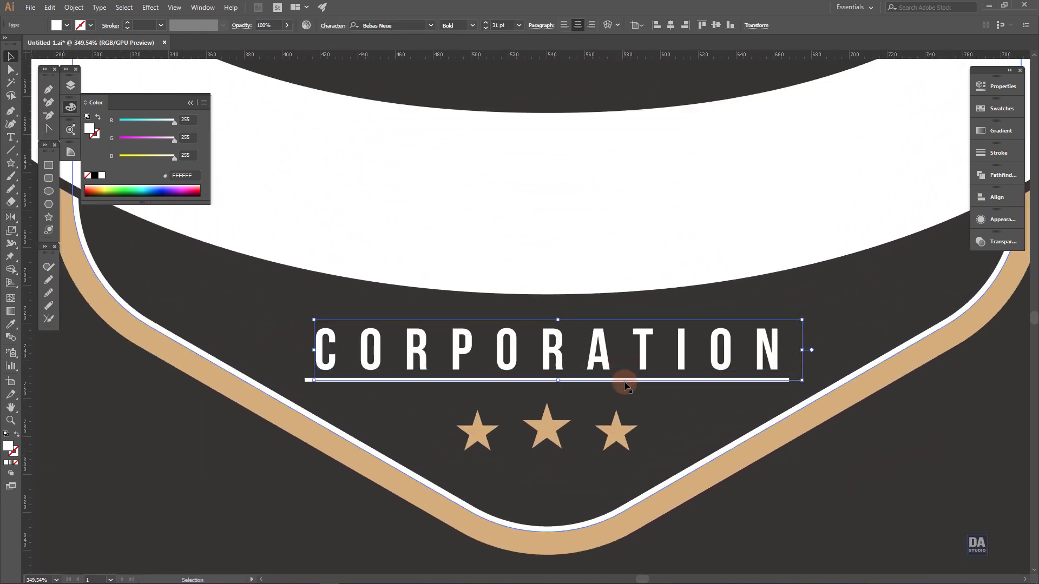
pyautogui.keyDown('ctrl'); pyautogui.click(923, 480); pyautogui.keyUp('ctrl')
# Step: Enlarge the large tan star slightly, keeping it centred between the two pairs of white lines
pyautogui.keyDown('alt'); pyautogui.click(476, 383); pyautogui.keyUp('alt')
pyautogui.moveTo(476, 382); pyautogui.dragTo(760, 399)
pyautogui.keyDown('alt'); pyautogui.click(447, 318); pyautogui.keyUp('alt')
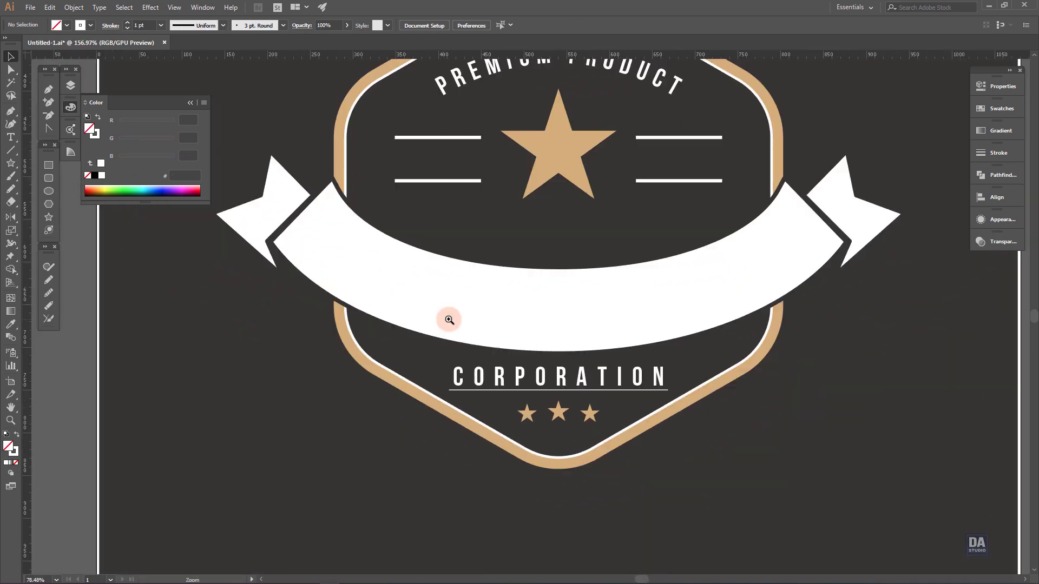
pyautogui.moveTo(448, 318); pyautogui.dragTo(491, 370)
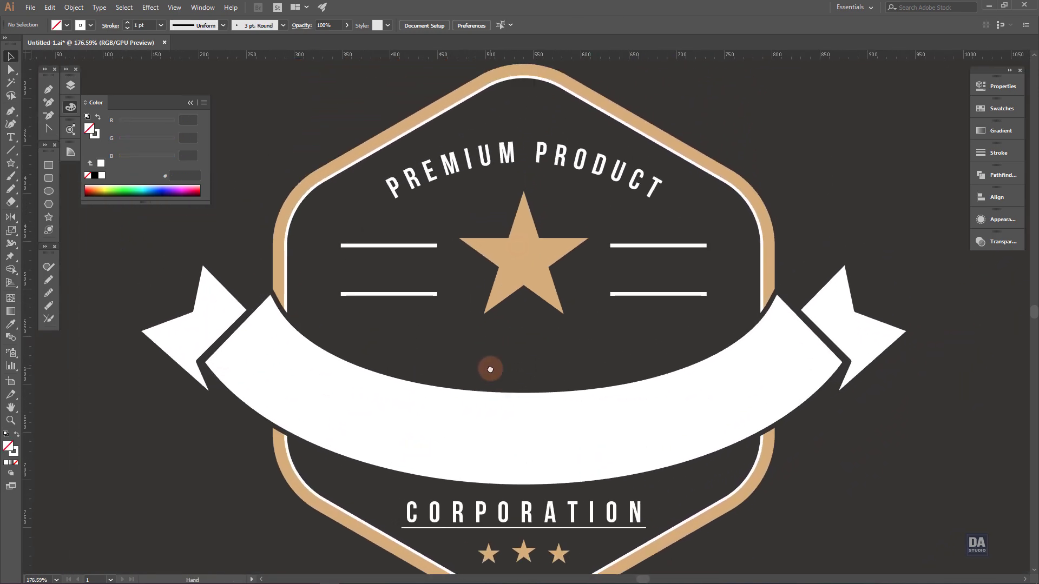
pyautogui.moveTo(514, 272)
pyautogui.mouseDown()
pyautogui.moveTo(520, 282)
pyautogui.moveTo(525, 271)
pyautogui.mouseUp()
pyautogui.moveTo(589, 324)
pyautogui.mouseDown()
pyautogui.moveTo(608, 324)
pyautogui.moveTo(597, 331)
pyautogui.mouseUp()
pyautogui.click(811, 225)
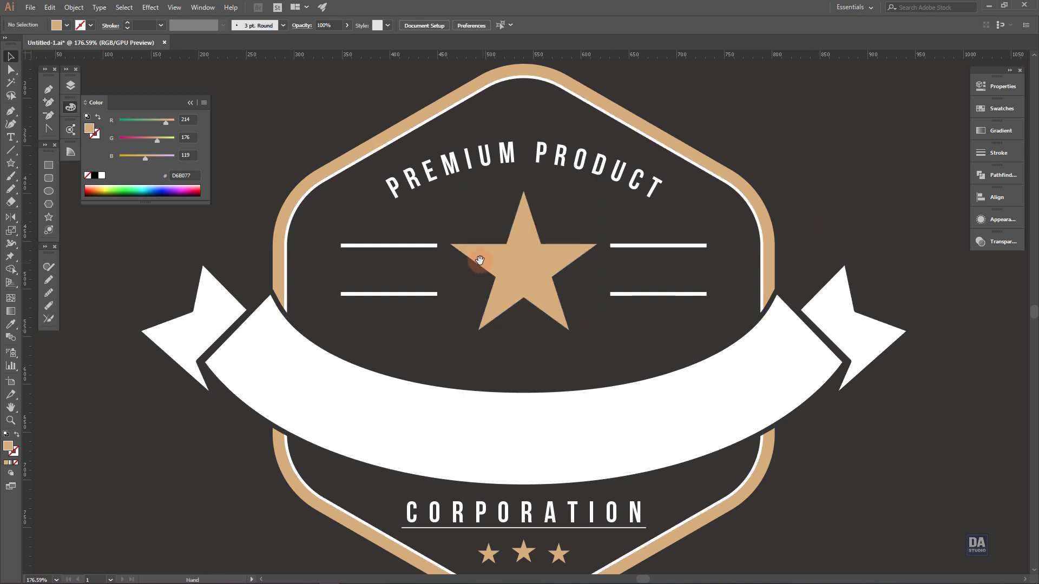
# Step: Add the white text ESTD between the pair of lines left of the large star and enlarge it to about 49 pt
pyautogui.moveTo(479, 260); pyautogui.dragTo(580, 251)
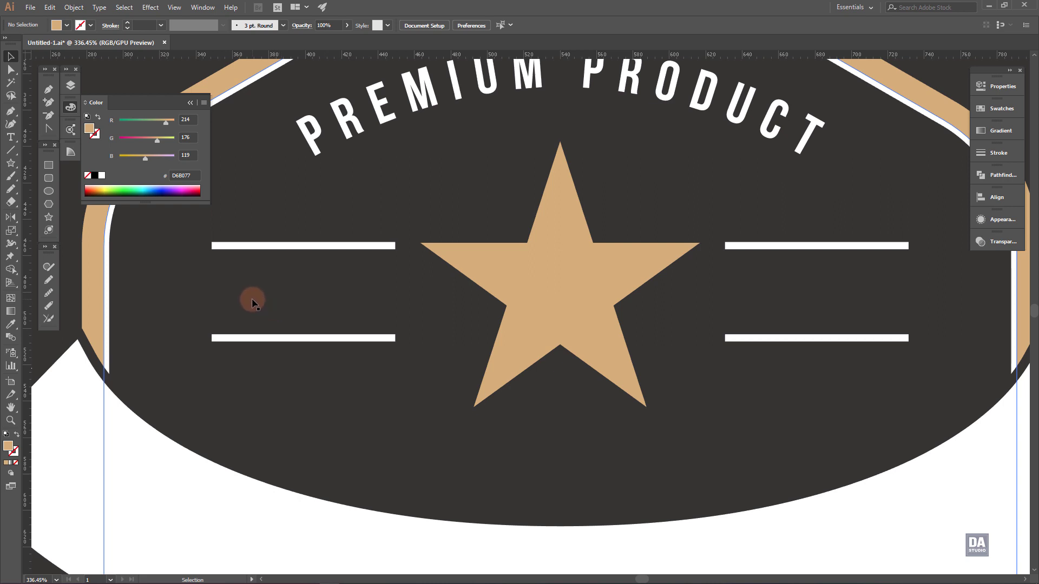
pyautogui.press('t')
pyautogui.click(234, 306)
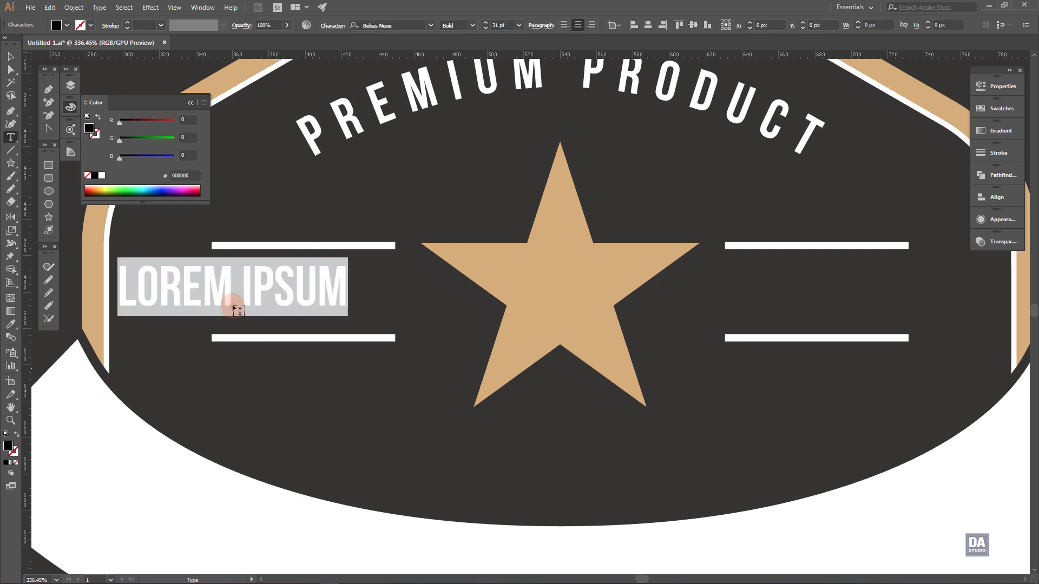
pyautogui.write('ESTD')
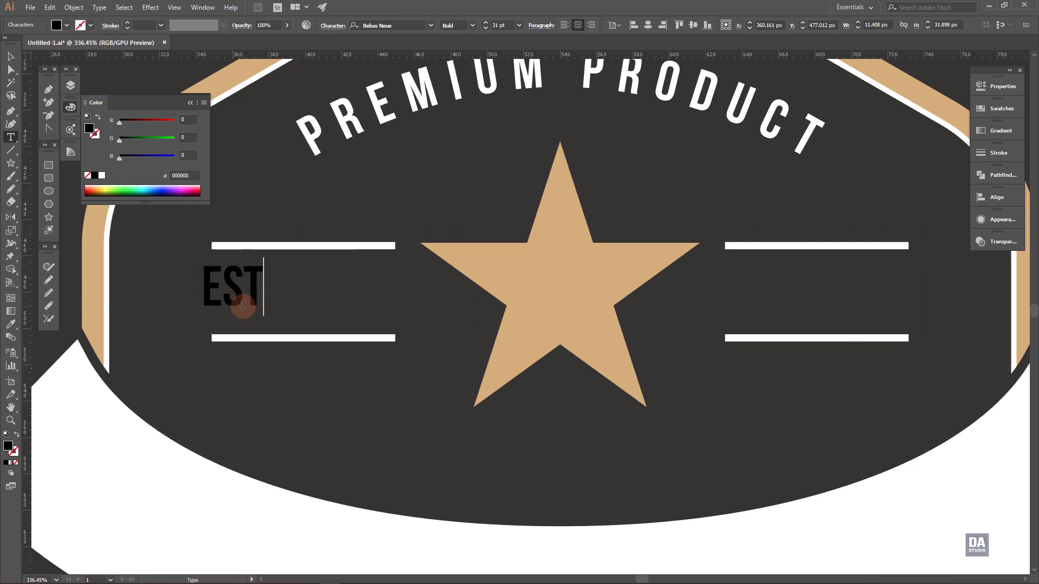
pyautogui.click(12, 57)
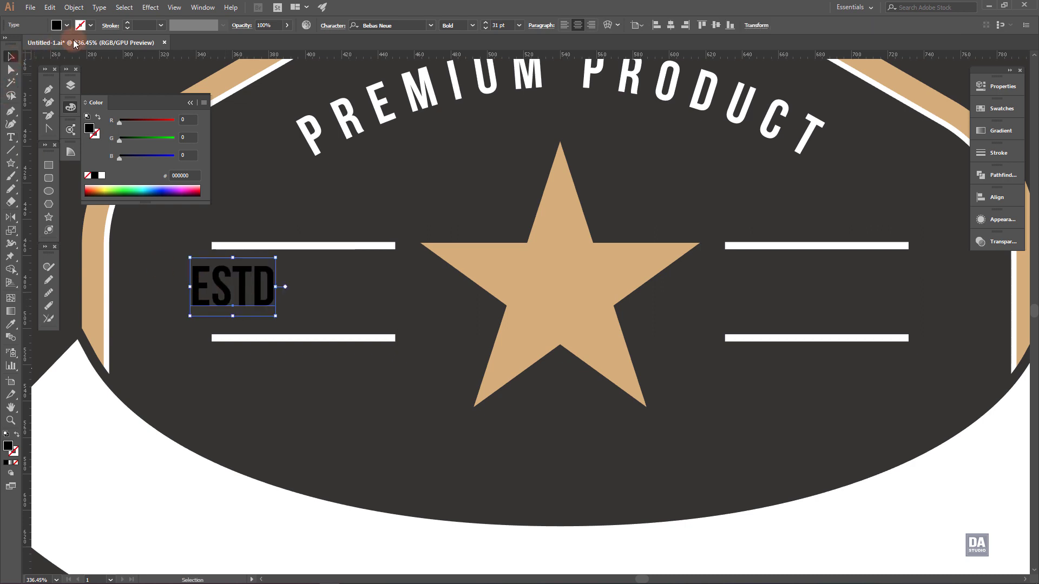
pyautogui.click(102, 175)
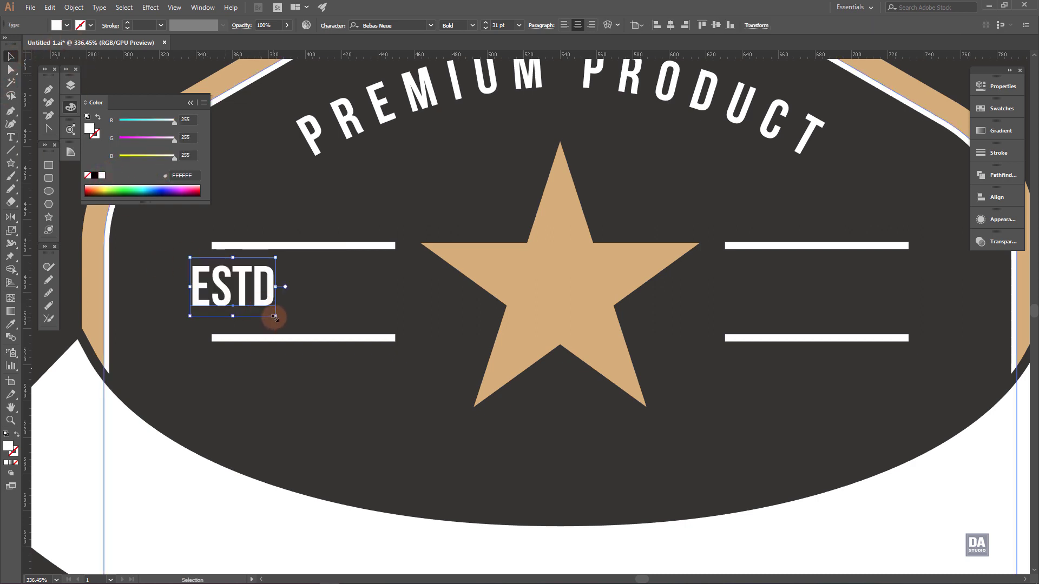
pyautogui.moveTo(274, 317); pyautogui.dragTo(340, 306)
pyautogui.moveTo(366, 340); pyautogui.dragTo(346, 307)
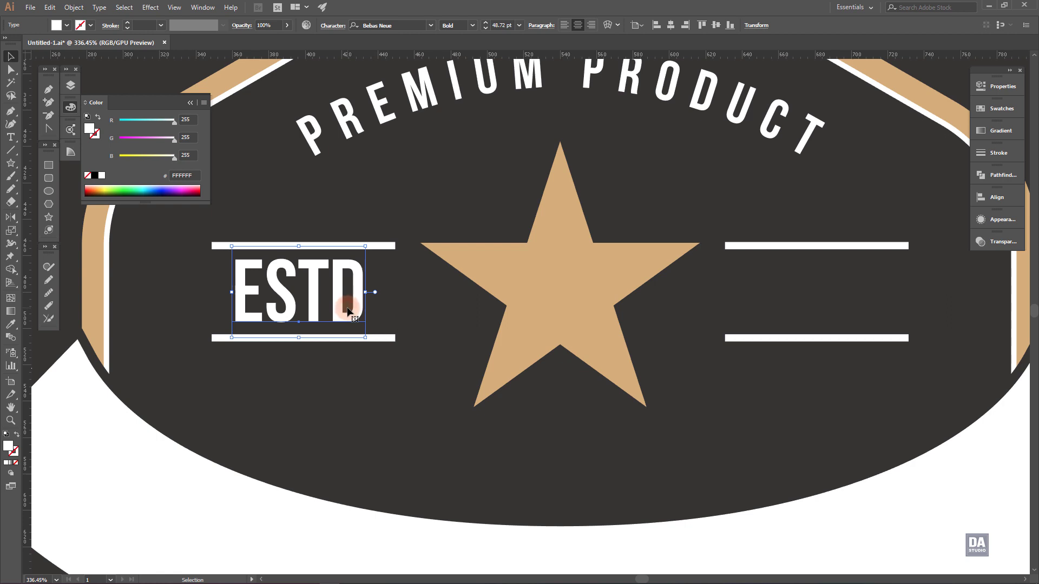
# Step: Widen the letter spacing of ESTD until it nearly spans the pair of lines around it
pyautogui.hotkey('alt', 'Right')
pyautogui.hotkey('alt', 'Right')
pyautogui.hotkey('alt', 'Right')
pyautogui.hotkey('alt', 'Right')
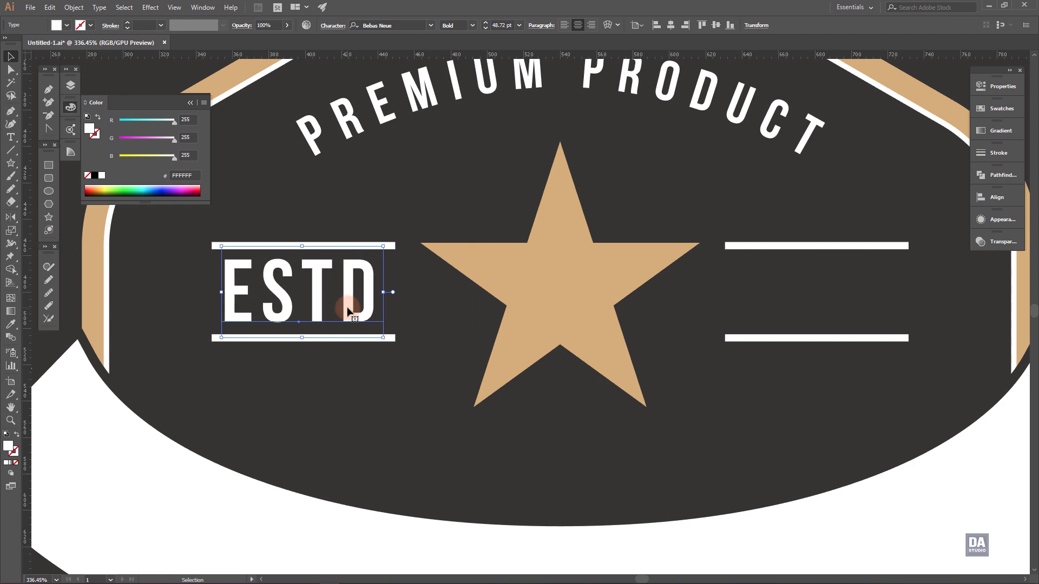
pyautogui.hotkey('alt', 'Right')
pyautogui.hotkey('alt', 'Right')
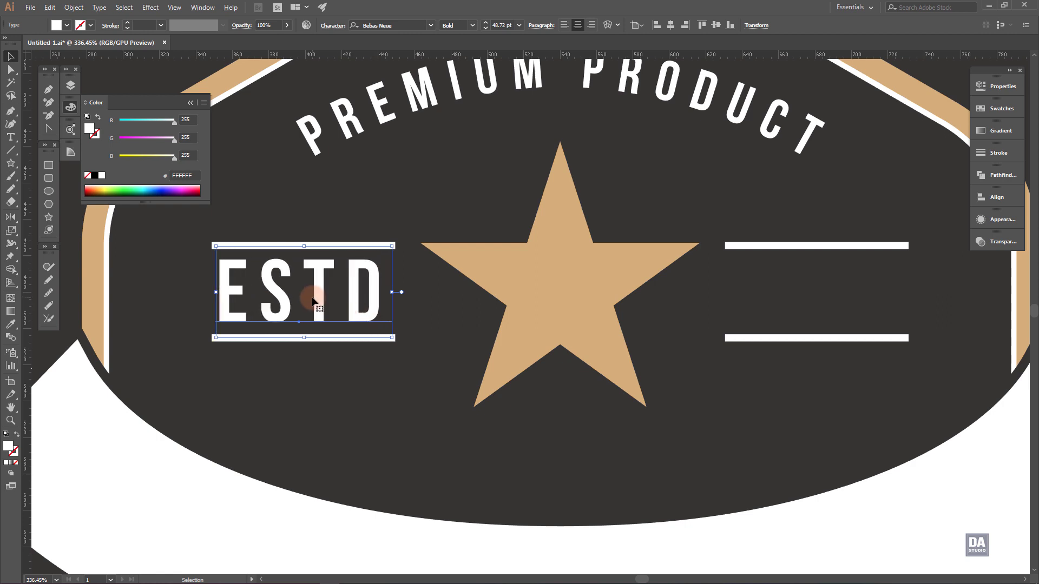
# Step: Copy ESTD between the pair of lines right of the large star and change the copy's text to 1989
pyautogui.moveTo(310, 298); pyautogui.dragTo(831, 321)
pyautogui.hotkey('ctrl', 'z')
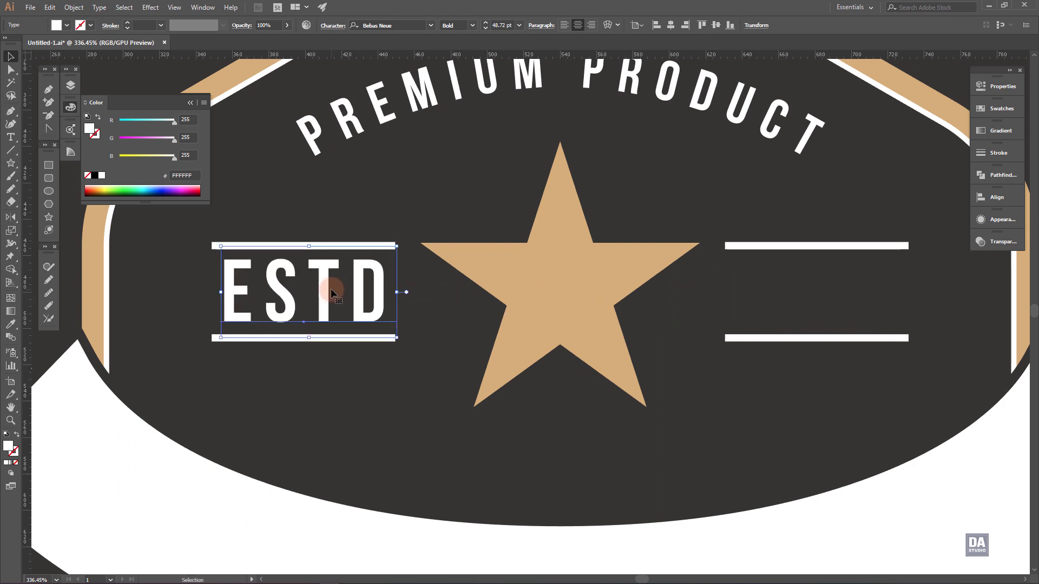
pyautogui.moveTo(332, 290); pyautogui.dragTo(840, 318)
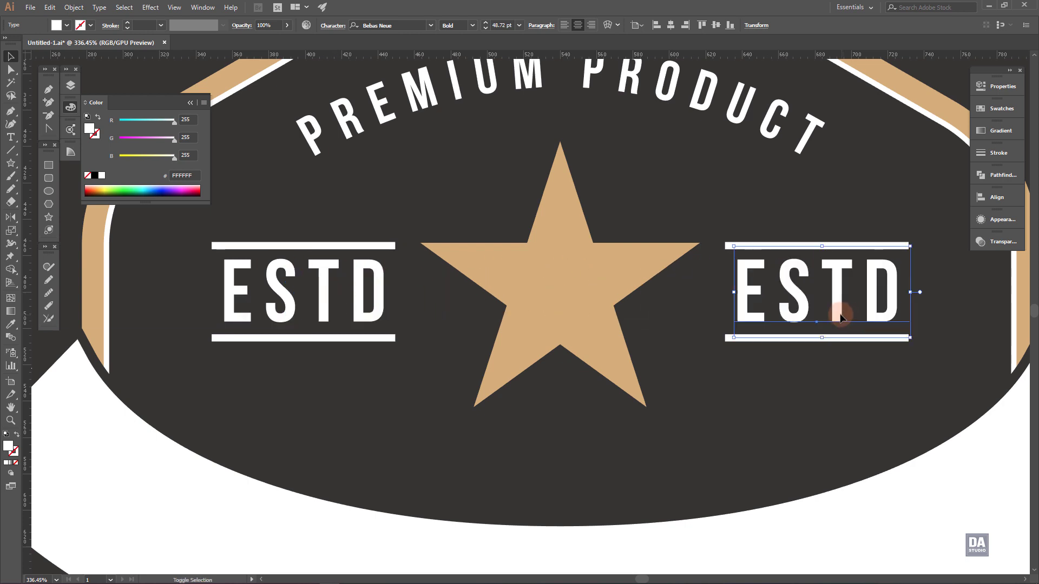
pyautogui.doubleClick(834, 315)
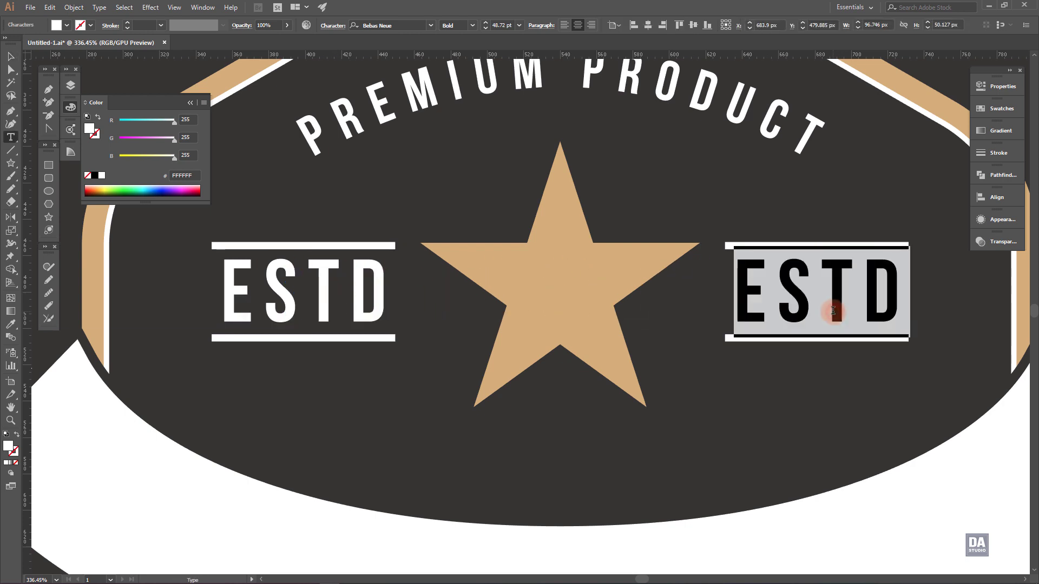
pyautogui.write('1989')
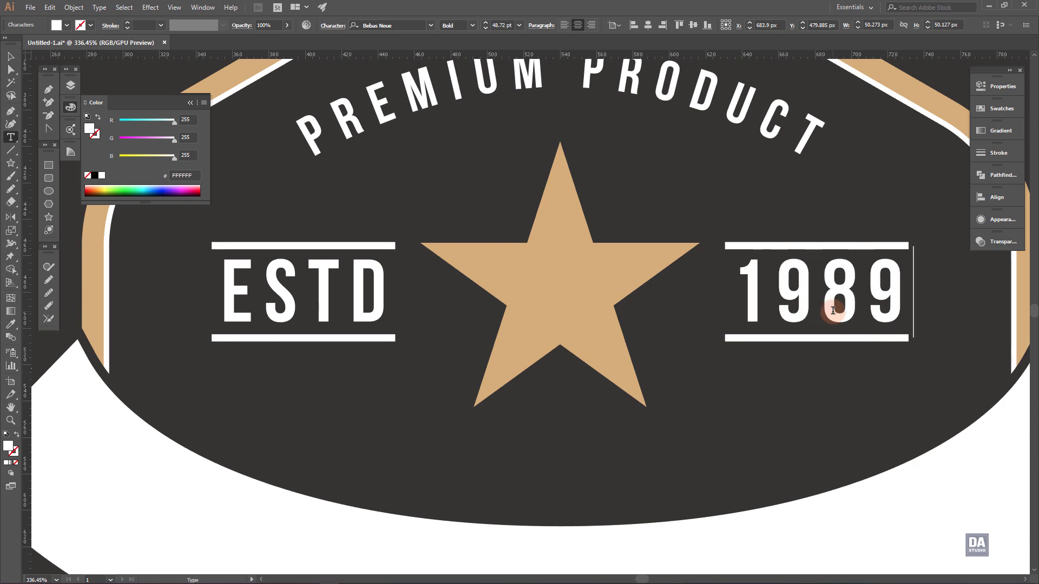
pyautogui.click(11, 56)
# Step: Move the large tan star slightly upward between ESTD and 1989
pyautogui.hotkey('ctrl', '0')
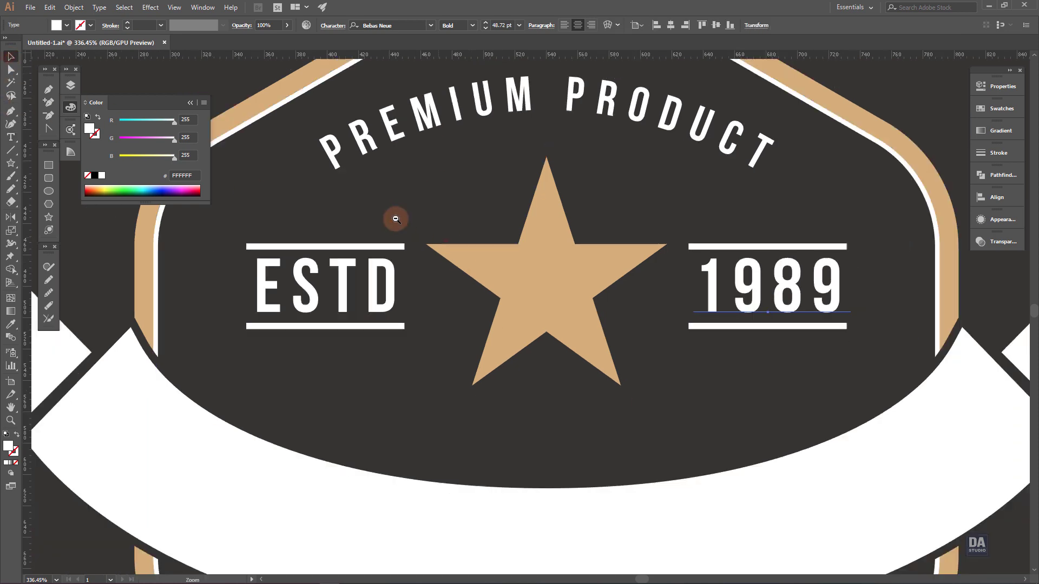
pyautogui.click(700, 196)
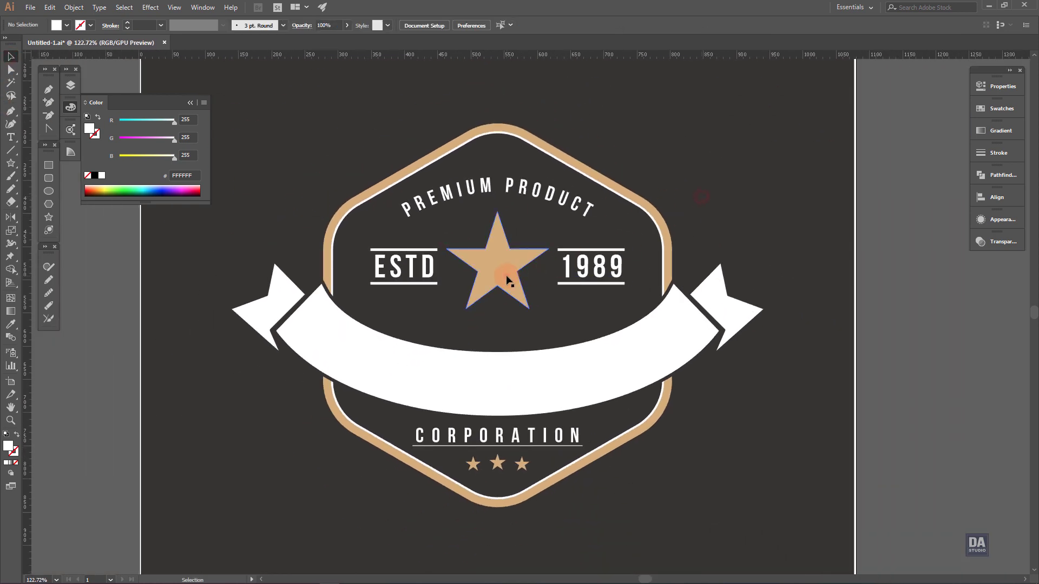
pyautogui.moveTo(505, 275); pyautogui.dragTo(505, 270)
pyautogui.click(804, 245)
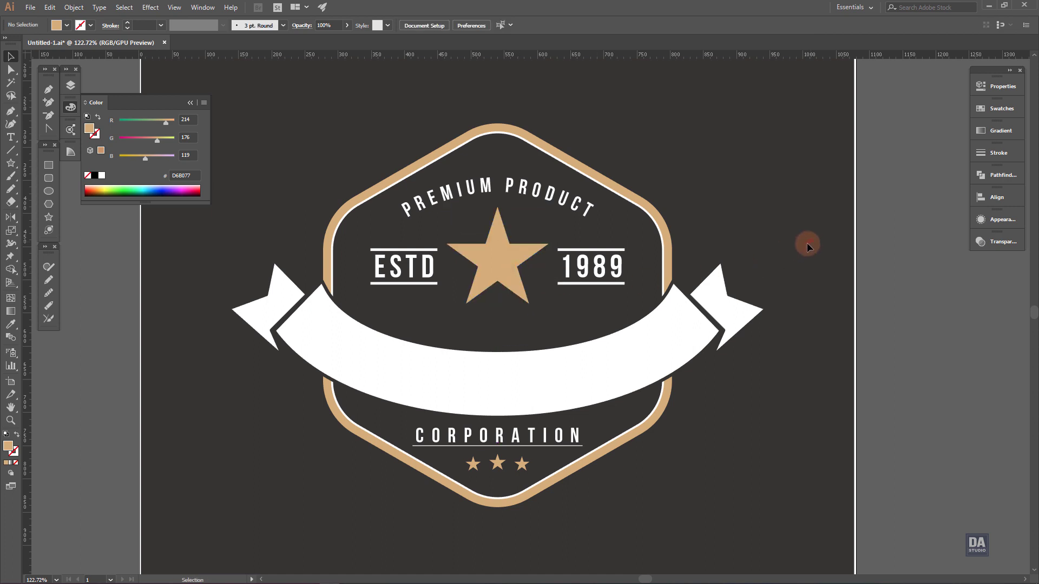
# Step: Move the curved ribbon and both of its tails slightly upward, to about Y 573 px
pyautogui.click(729, 312)
pyautogui.keyDown('shift'); pyautogui.click(637, 345); pyautogui.keyUp('shift')
pyautogui.keyDown('shift'); pyautogui.click(278, 301); pyautogui.keyUp('shift')
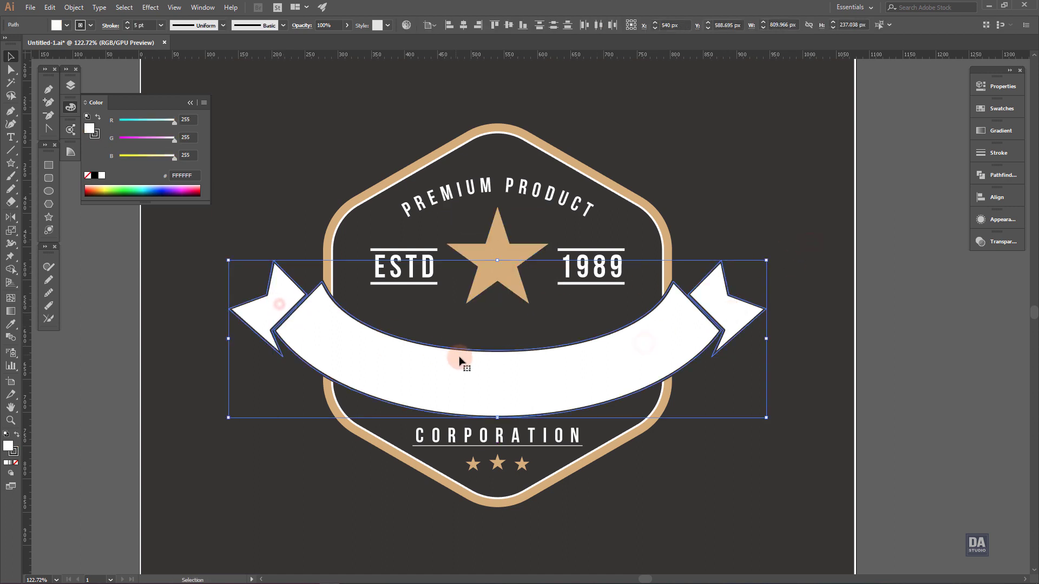
pyautogui.moveTo(459, 359); pyautogui.dragTo(463, 352)
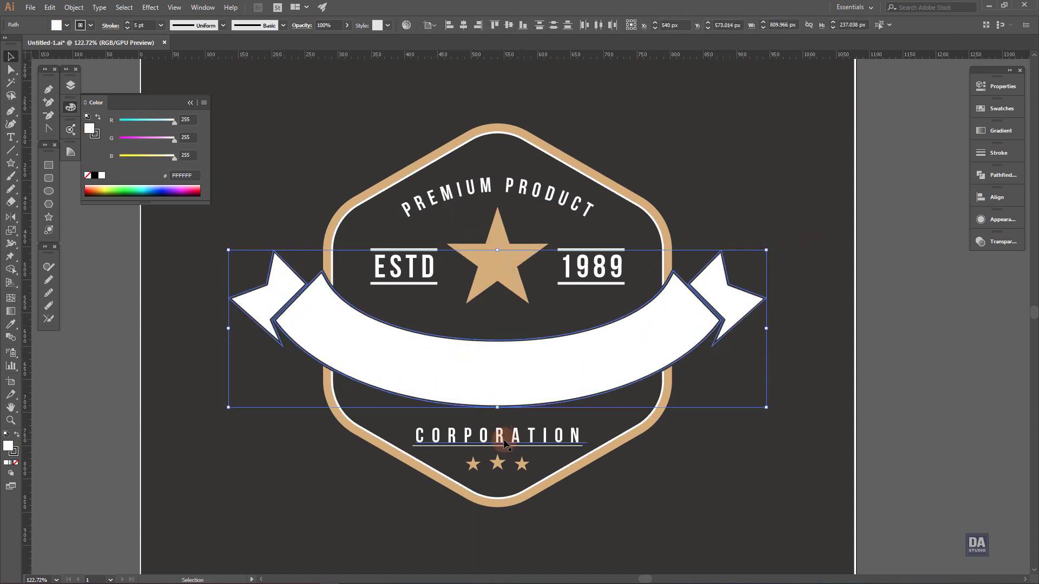
# Step: Move the CORPORATION text together with its underline slightly upward toward the ribbon
pyautogui.click(495, 436)
pyautogui.moveTo(514, 490); pyautogui.dragTo(742, 424)
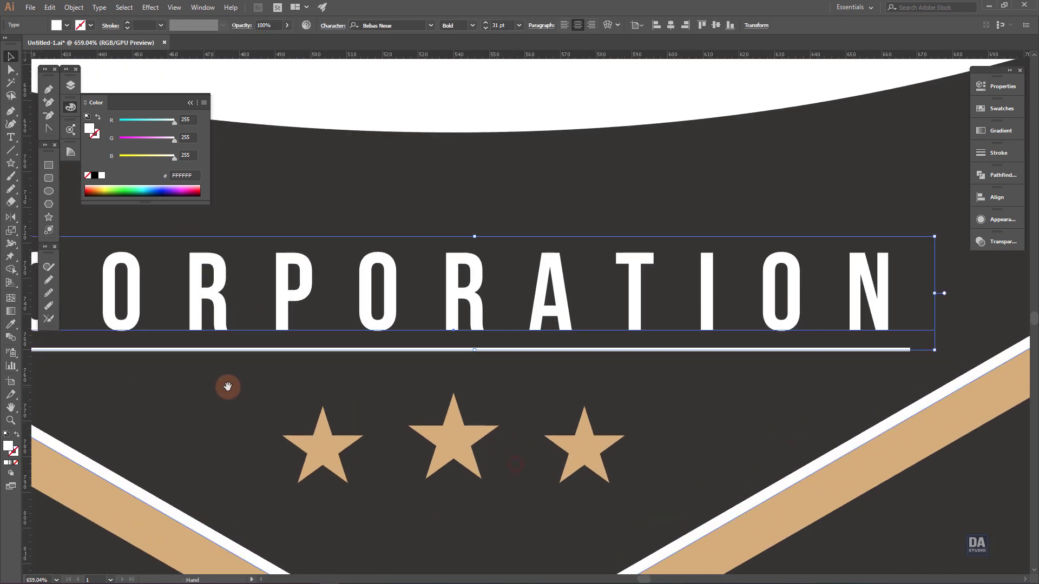
pyautogui.moveTo(225, 387); pyautogui.dragTo(398, 334)
pyautogui.keyDown('shift'); pyautogui.click(399, 334); pyautogui.keyUp('shift')
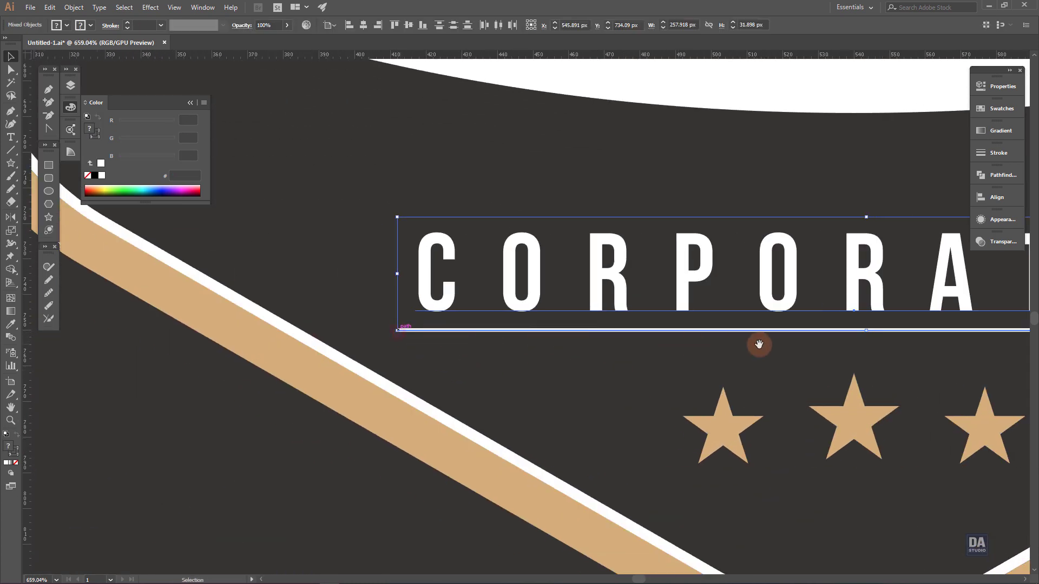
pyautogui.scroll(-5, 757, 343)
pyautogui.moveTo(837, 346); pyautogui.dragTo(615, 356)
# Step: Enlarge the three small tan stars below CORPORATION slightly as a group and deselect them
pyautogui.click(599, 407)
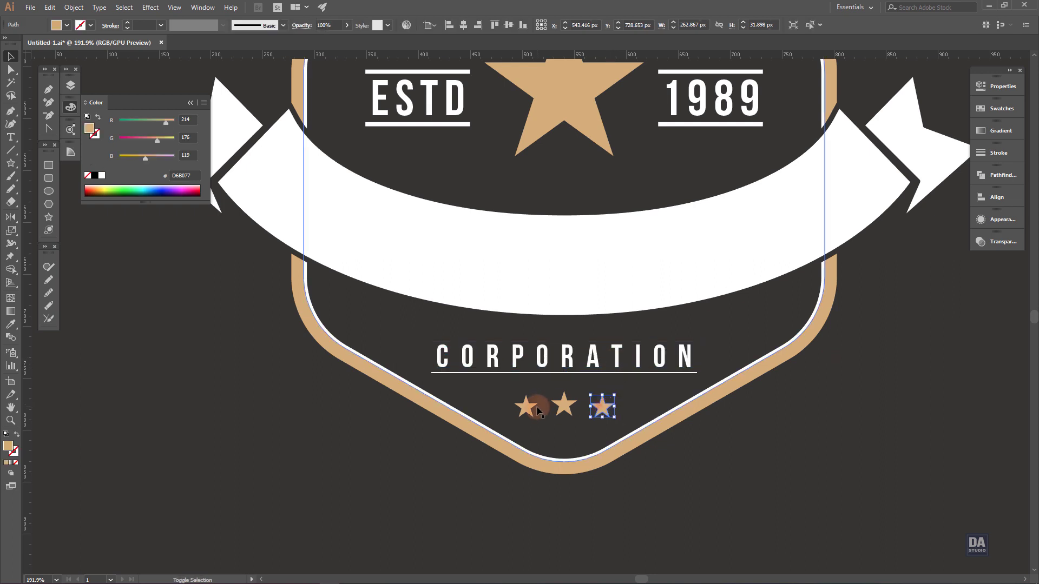
pyautogui.keyDown('shift'); pyautogui.click(563, 406); pyautogui.keyUp('shift')
pyautogui.keyDown('shift'); pyautogui.click(526, 407); pyautogui.keyUp('shift')
pyautogui.moveTo(617, 420); pyautogui.dragTo(623, 423)
pyautogui.click(804, 446)
# Step: Draw a white ellipse about 517 by 228 px, centred horizontally over the upper part of the ribbon
pyautogui.press('z')
pyautogui.moveTo(767, 403); pyautogui.dragTo(697, 337)
pyautogui.moveTo(784, 324); pyautogui.dragTo(620, 337)
pyautogui.click(620, 336)
pyautogui.click(557, 450)
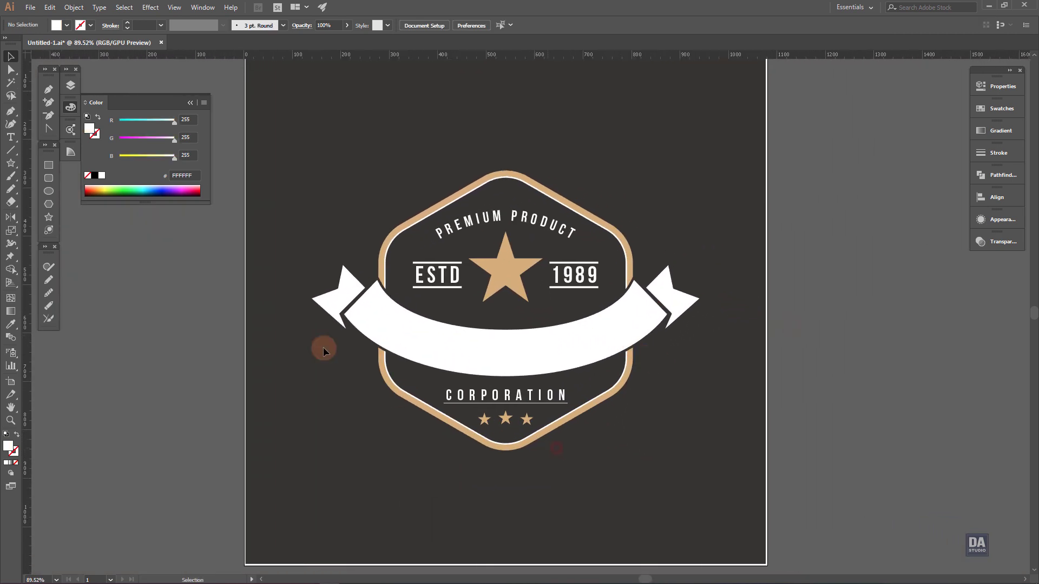
pyautogui.click(53, 191)
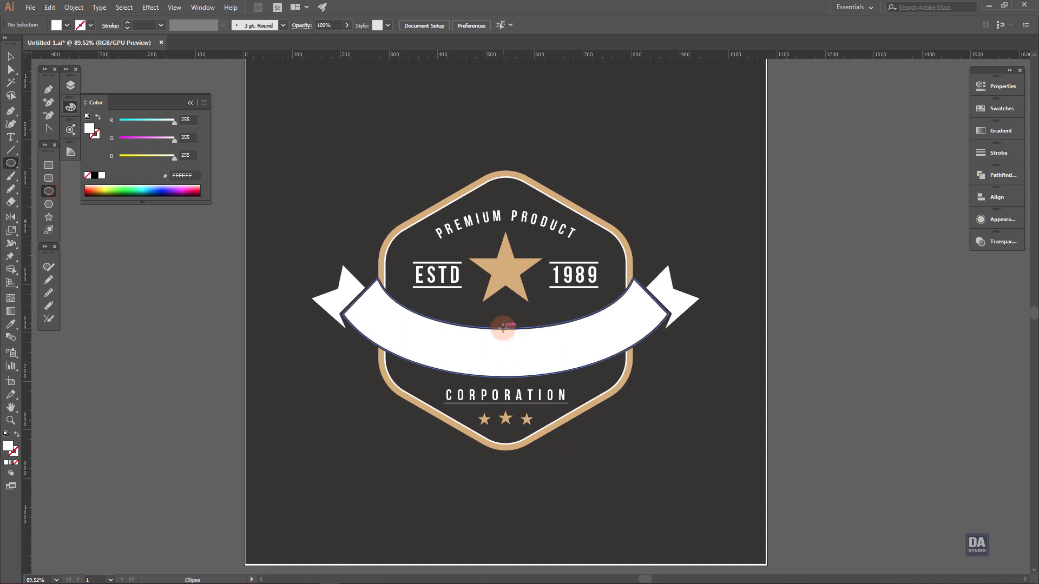
pyautogui.moveTo(503, 318); pyautogui.dragTo(632, 357)
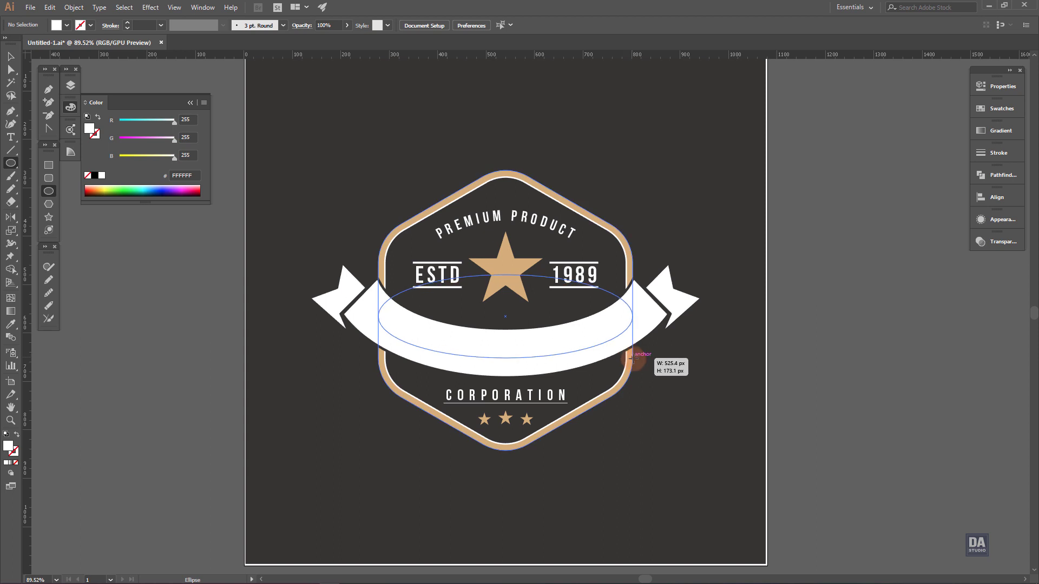
pyautogui.moveTo(633, 358); pyautogui.dragTo(632, 371)
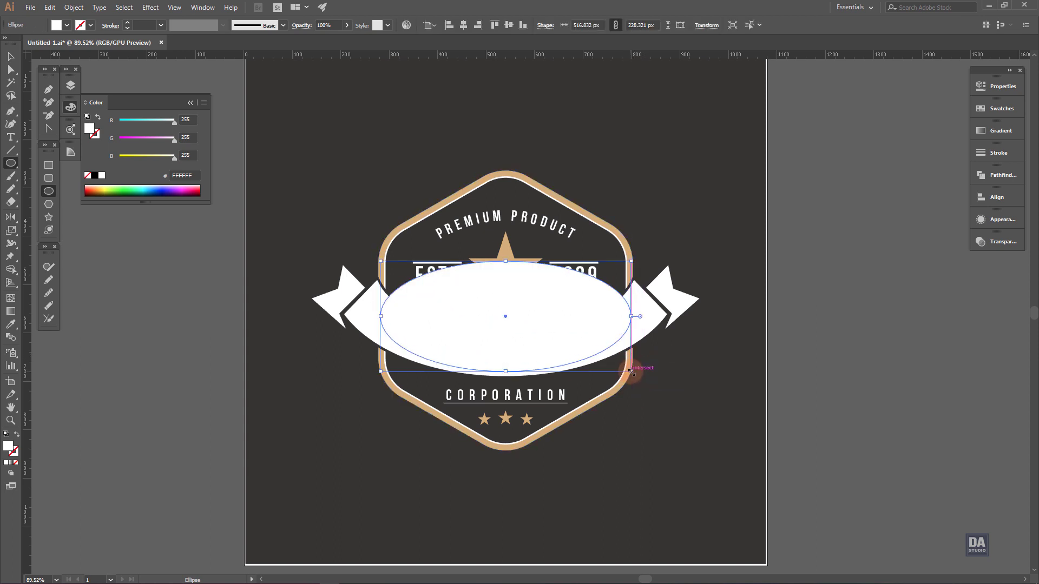
# Step: Shift the ellipse upward while widening it to about 573 px, and give it a black outline with no fill
pyautogui.press('v')
pyautogui.moveTo(557, 345); pyautogui.dragTo(557, 332)
pyautogui.moveTo(630, 303); pyautogui.dragTo(645, 302)
pyautogui.moveTo(550, 324); pyautogui.dragTo(551, 319)
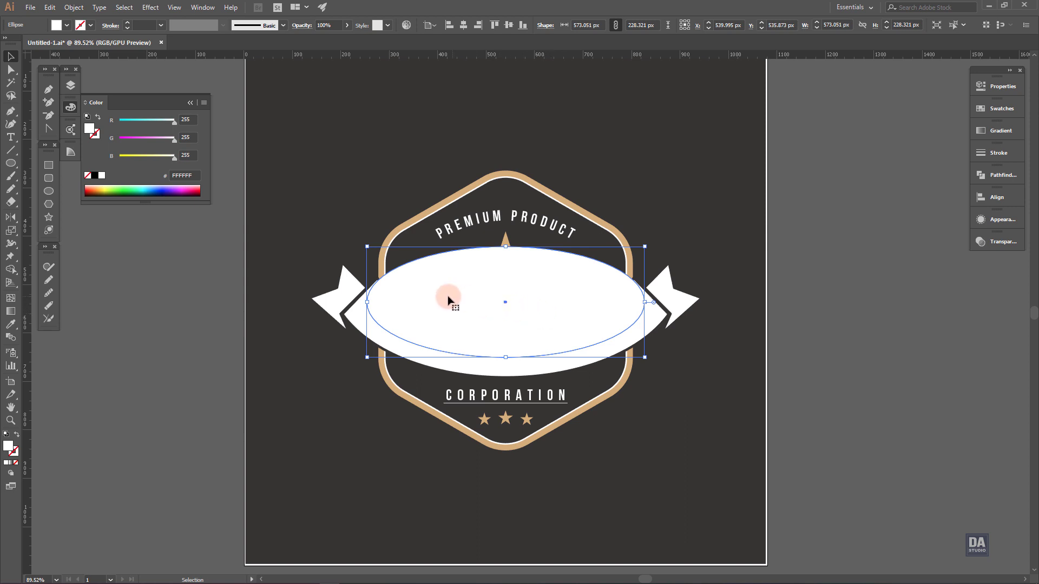
pyautogui.click(18, 435)
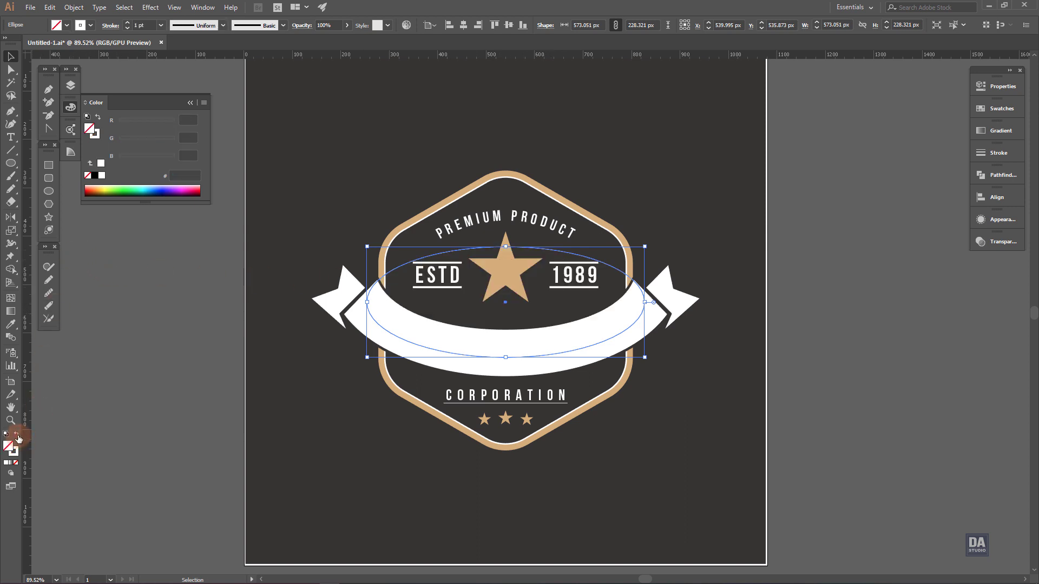
pyautogui.click(94, 175)
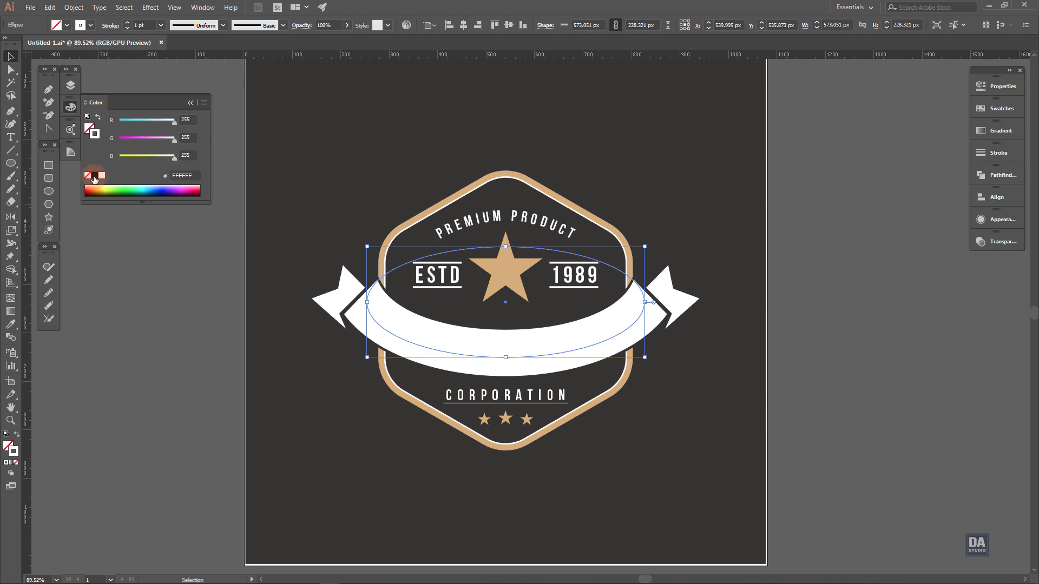
pyautogui.hotkey('ctrl', 'space')
pyautogui.moveTo(527, 308)
pyautogui.mouseDown()
pyautogui.moveTo(662, 295)
pyautogui.moveTo(629, 314)
pyautogui.moveTo(642, 310)
pyautogui.mouseUp()
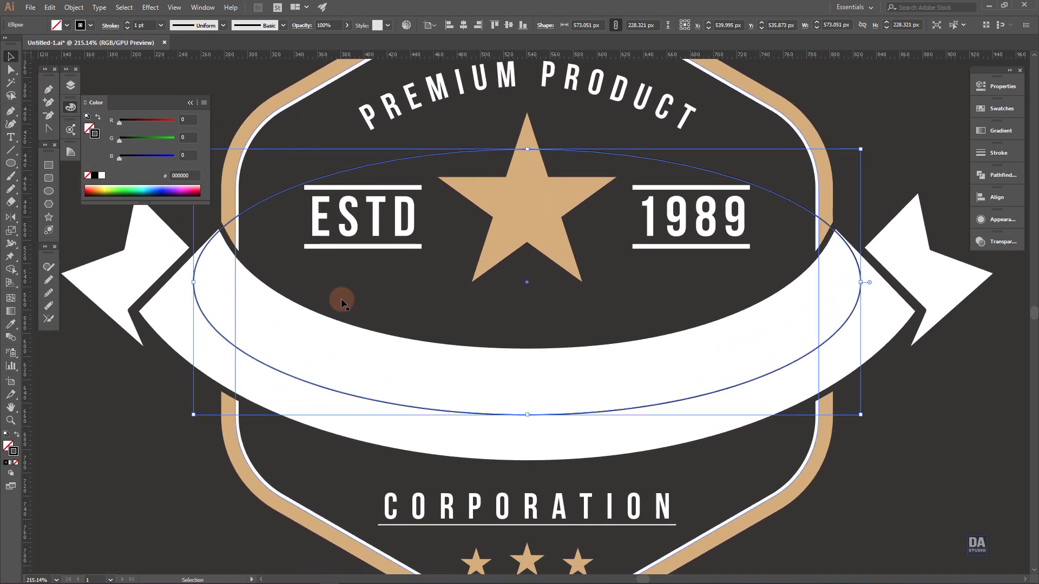
pyautogui.click(10, 71)
pyautogui.click(527, 415)
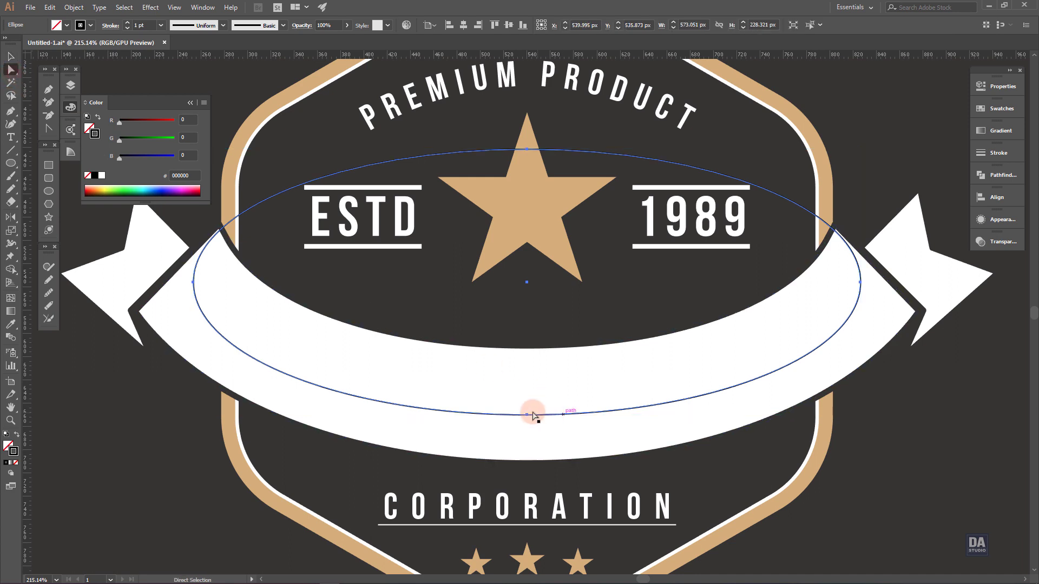
pyautogui.click(528, 415)
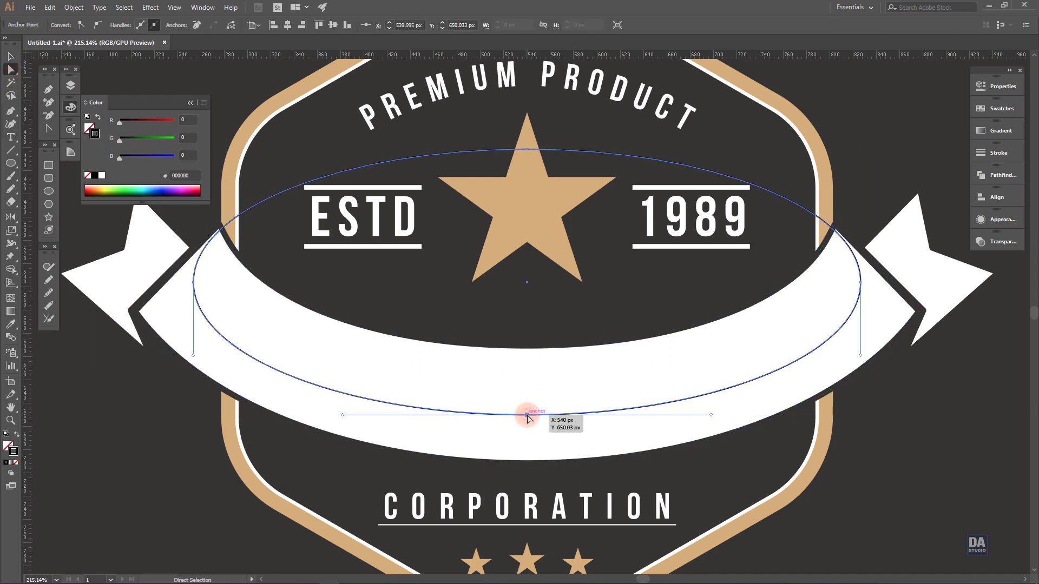
pyautogui.press('Delete')
pyautogui.hotkey('ctrl', 'z')
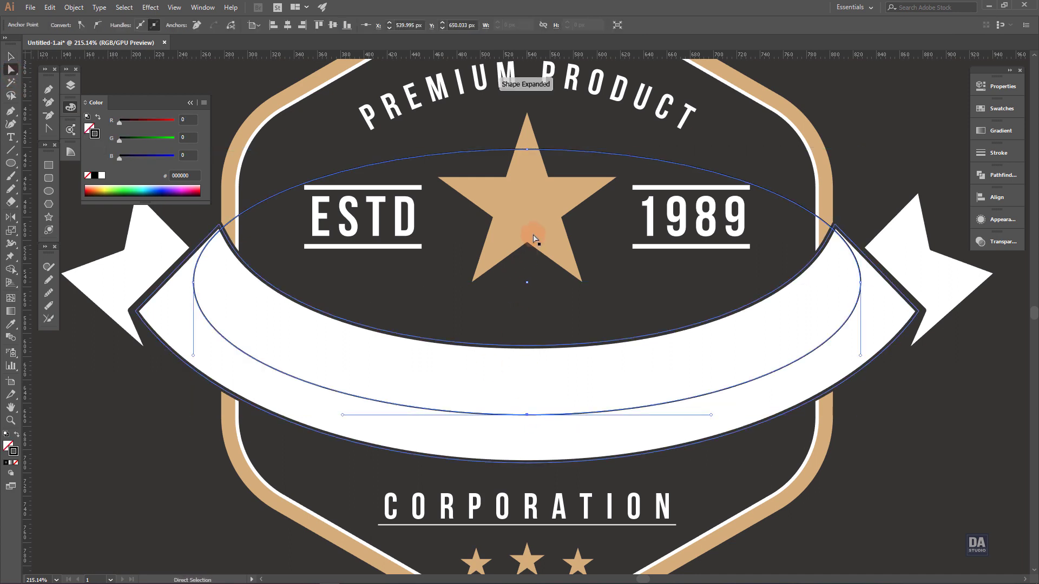
# Step: Delete the ellipse's top anchor point so that only its lower half remains as an open arc
pyautogui.click(527, 150)
pyautogui.press('Delete')
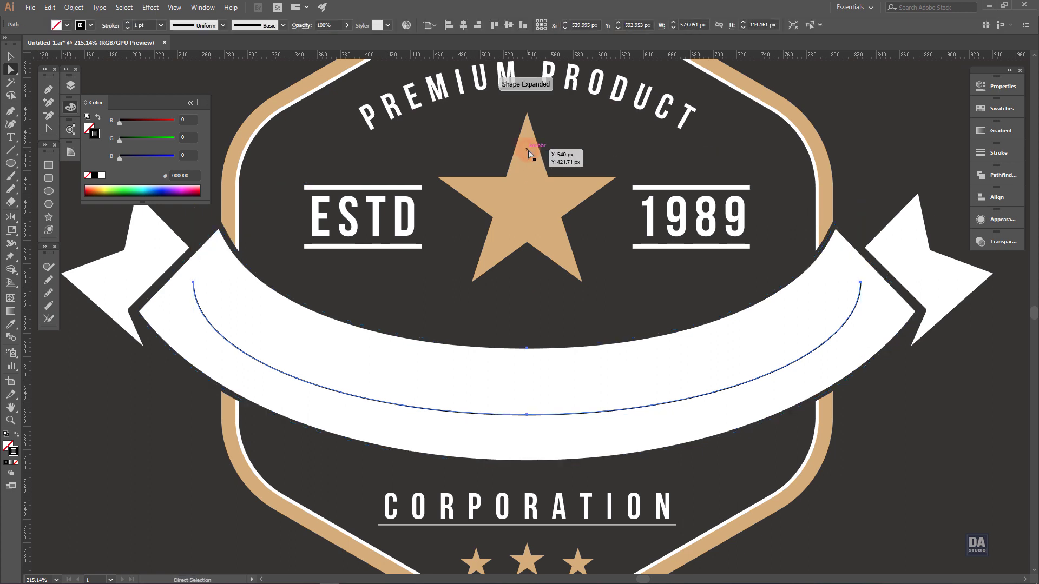
pyautogui.click(10, 57)
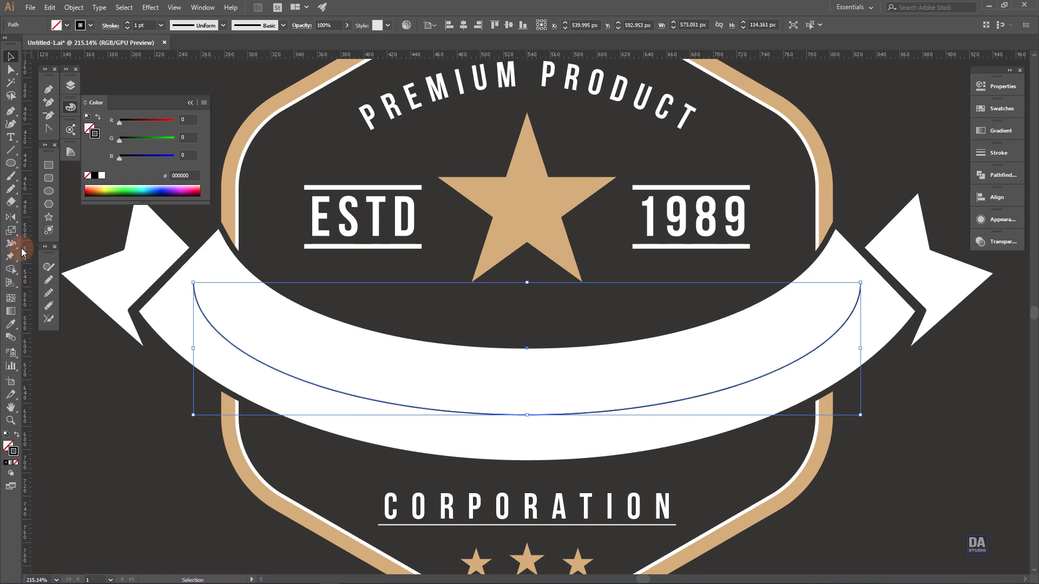
# Step: Place Type on a Path placeholder text on the ribbon's arc and flip it to read upright along the inner side
pyautogui.click(11, 139)
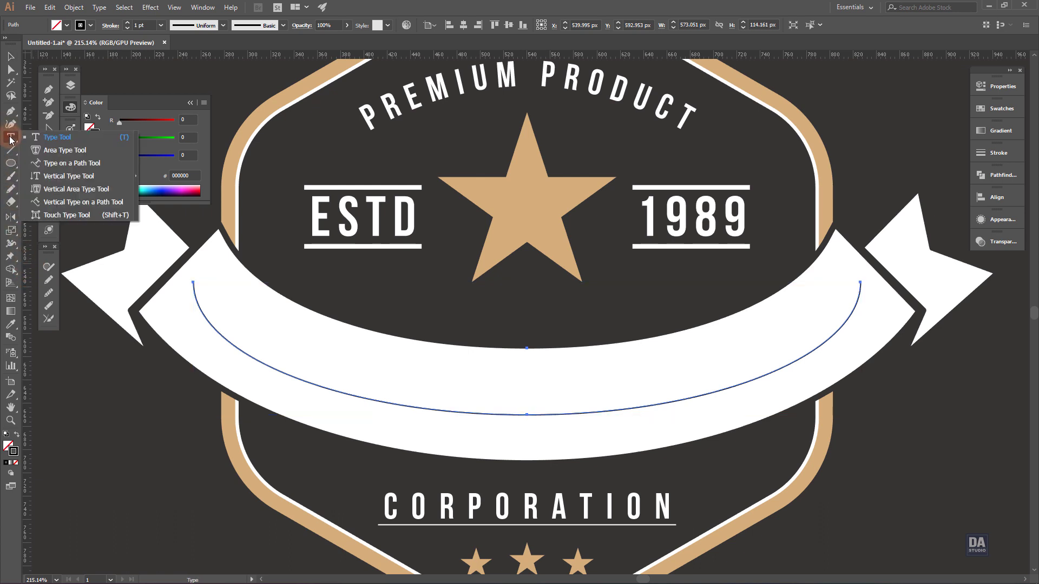
pyautogui.click(51, 163)
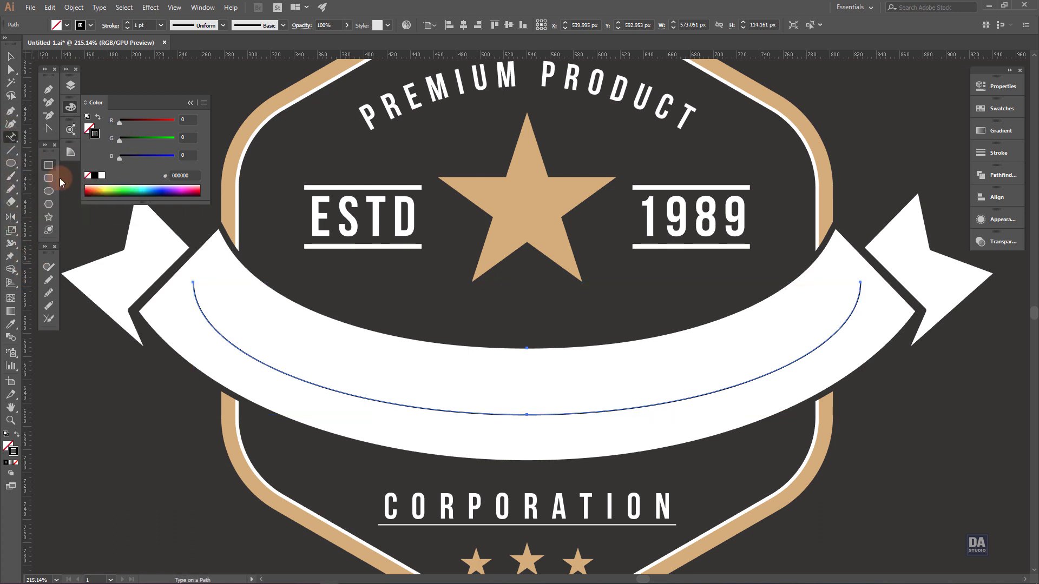
pyautogui.click(527, 415)
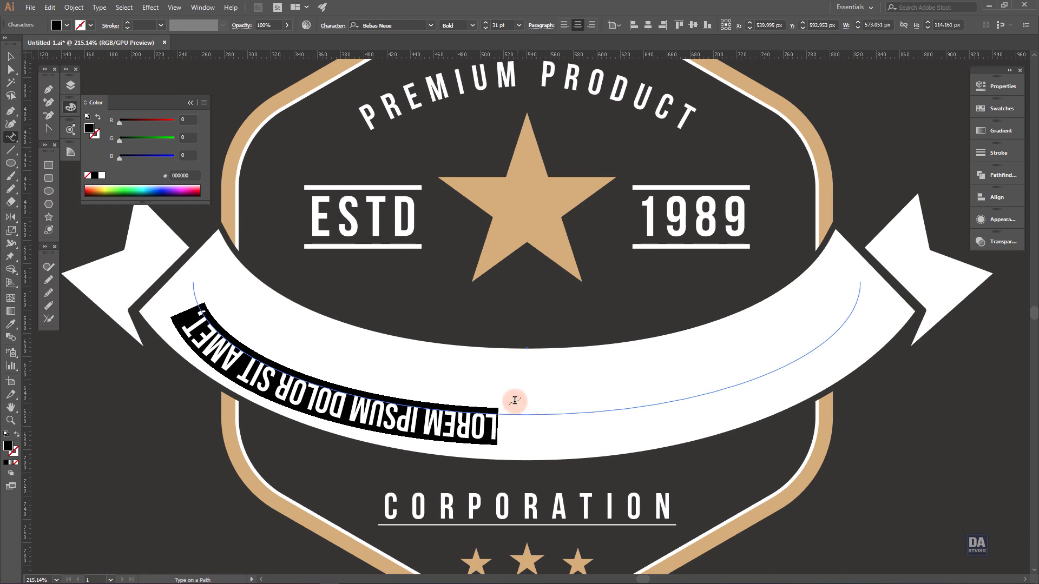
pyautogui.doubleClick(10, 137)
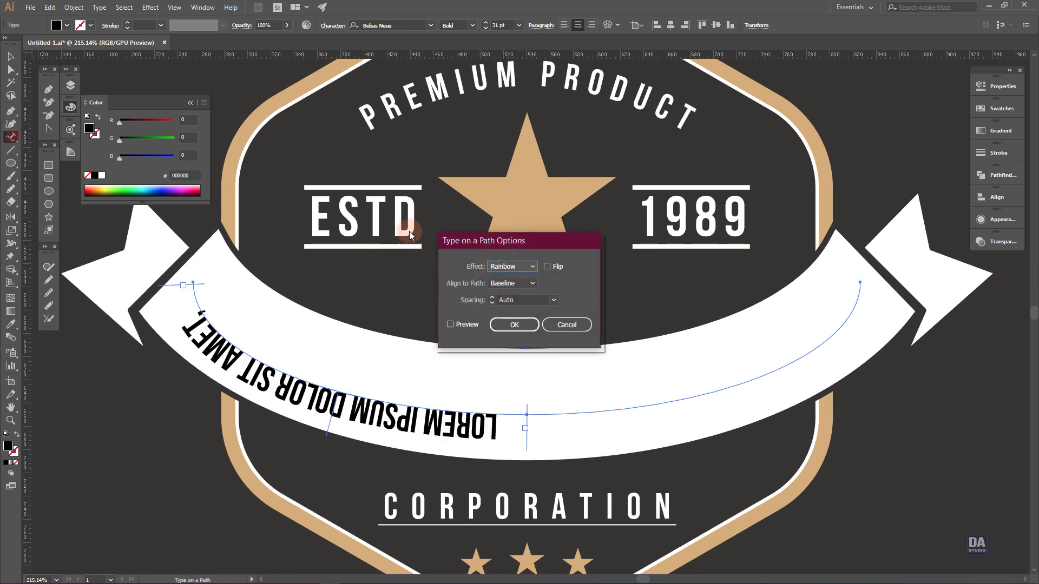
pyautogui.click(466, 325)
pyautogui.click(504, 326)
# Step: Extend the path text's end bracket to the right end of the arc to centre the text on the ribbon
pyautogui.click(527, 430)
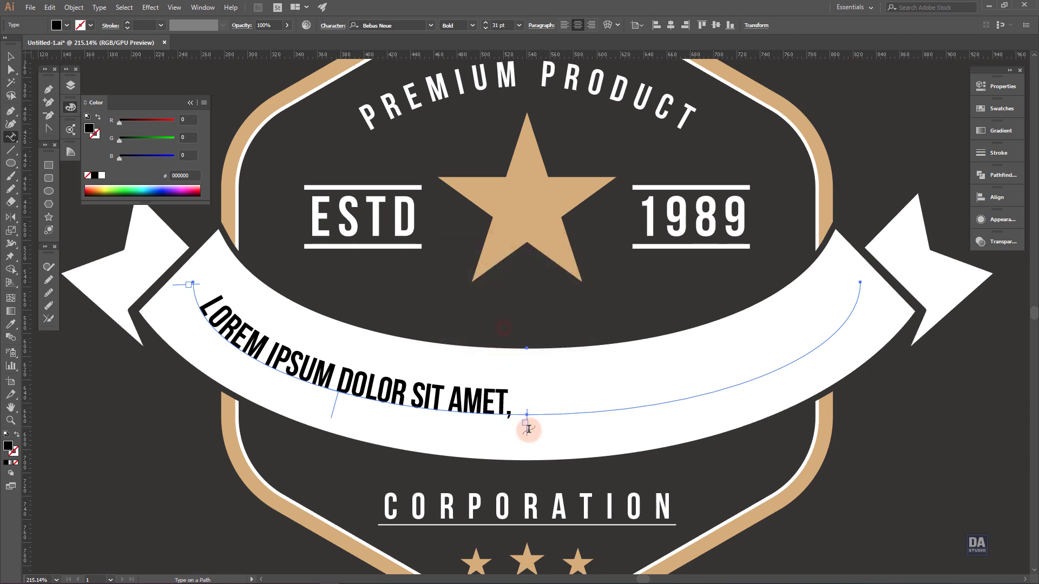
pyautogui.moveTo(526, 431); pyautogui.dragTo(855, 281)
pyautogui.click(174, 286)
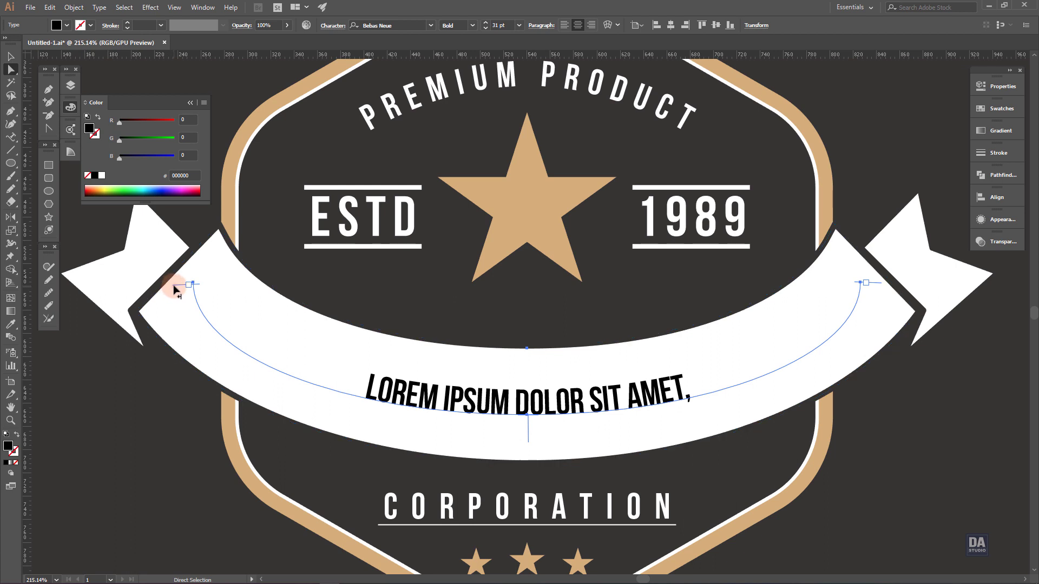
pyautogui.click(511, 432)
# Step: Select the entire placeholder text on the ribbon's arc for editing
pyautogui.doubleClick(522, 405)
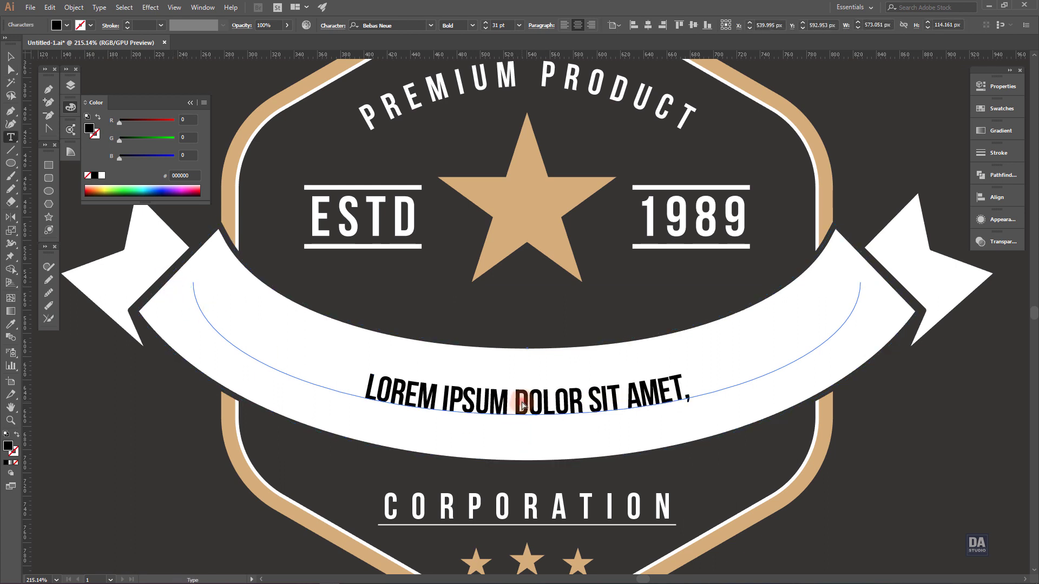
pyautogui.tripleClick(513, 400)
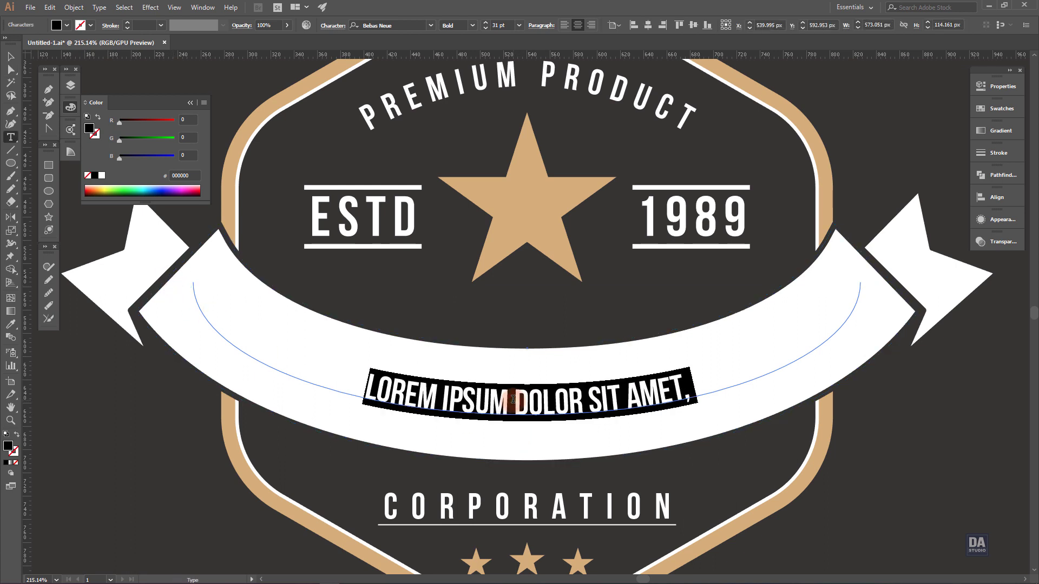